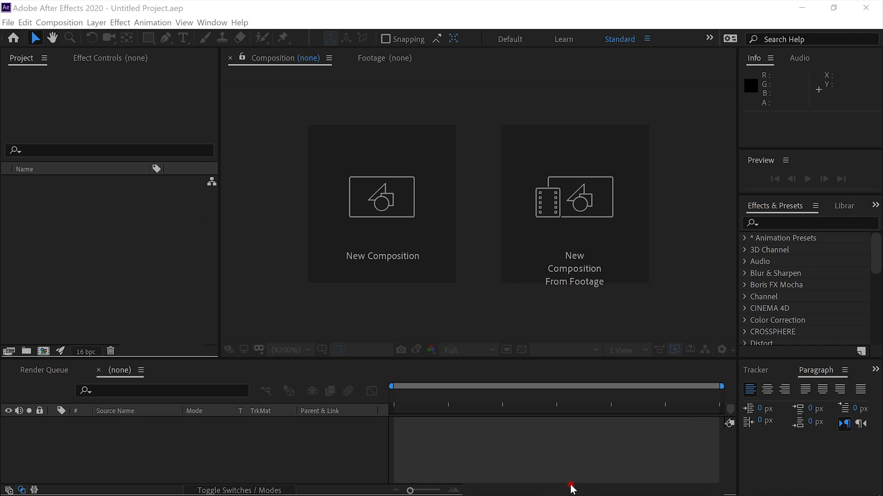
# - Create a 3-second composition named Explod at 1920 × 1080 px and 24 frames per second
pyautogui.click(347, 222)
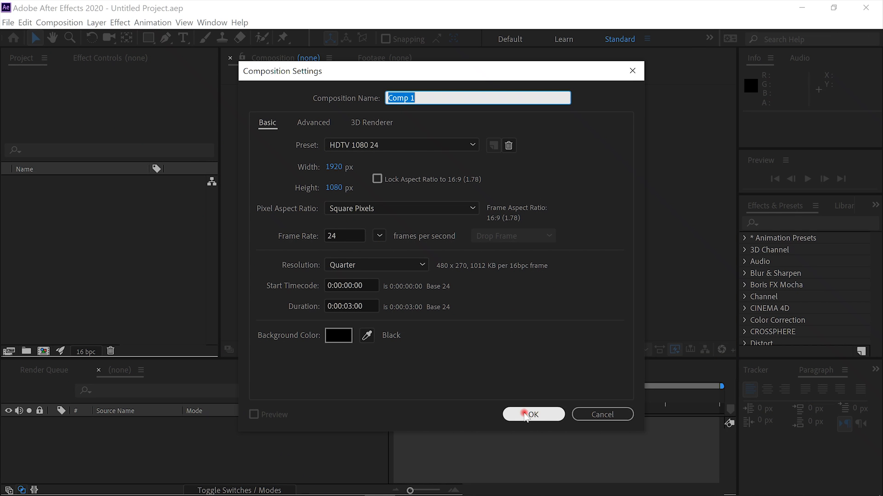
pyautogui.write('e')
pyautogui.press('BackSpace')
pyautogui.write('E')
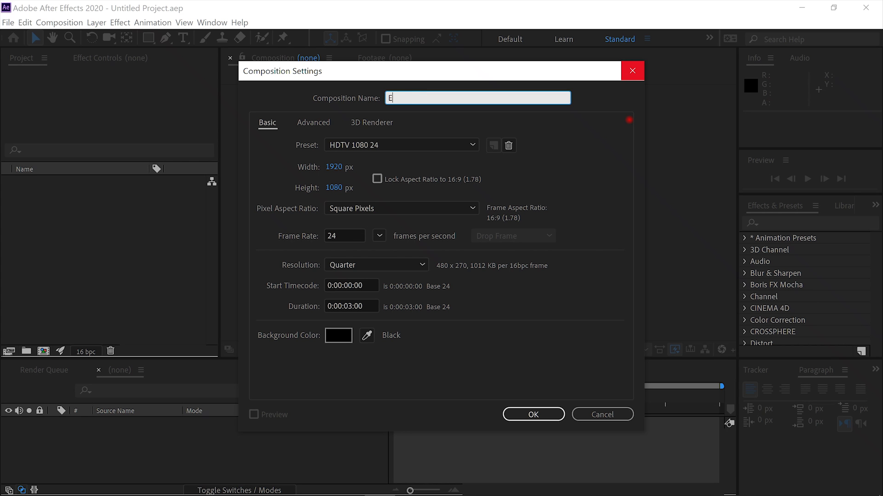
pyautogui.write('xplod')
pyautogui.click(533, 415)
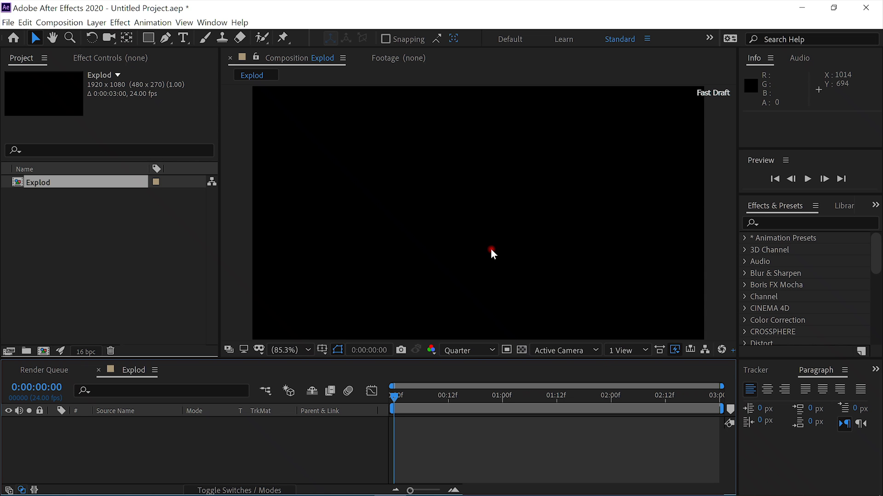
# - Add a black comp-size solid layer named noise to the composition
pyautogui.hotkey('ctrl', 'y')
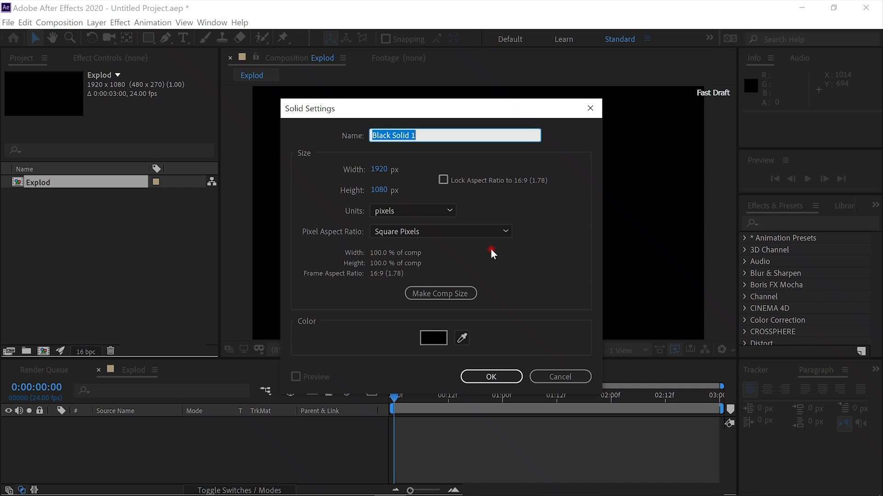
pyautogui.write('noise')
pyautogui.press('Return')
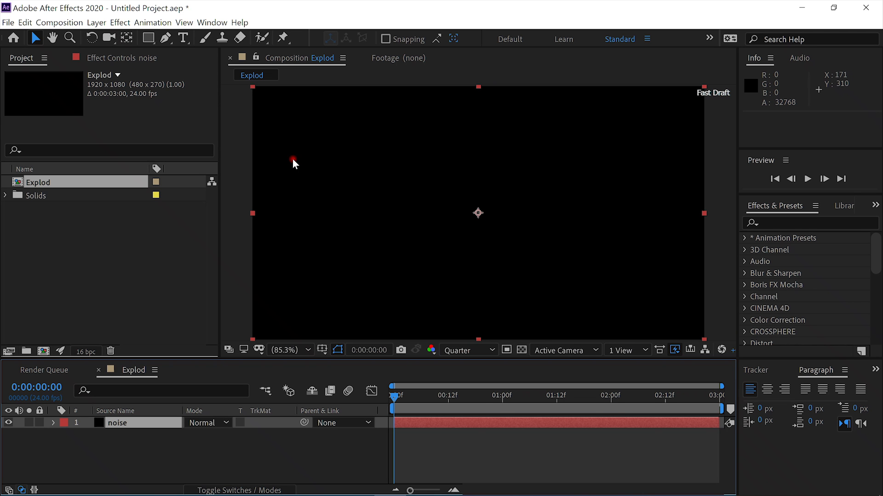
# - Apply the Fractal Noise effect to the noise layer
pyautogui.hotkey('ctrl', 'space')
pyautogui.write('n')
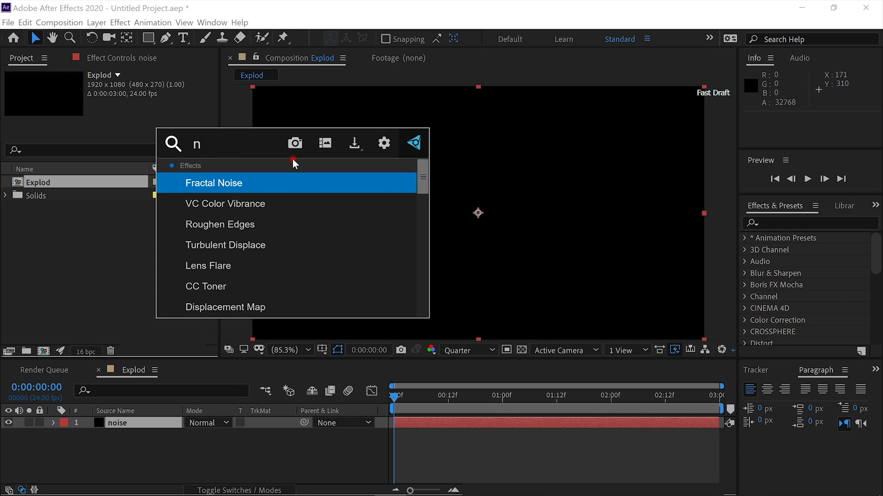
pyautogui.press('Return')
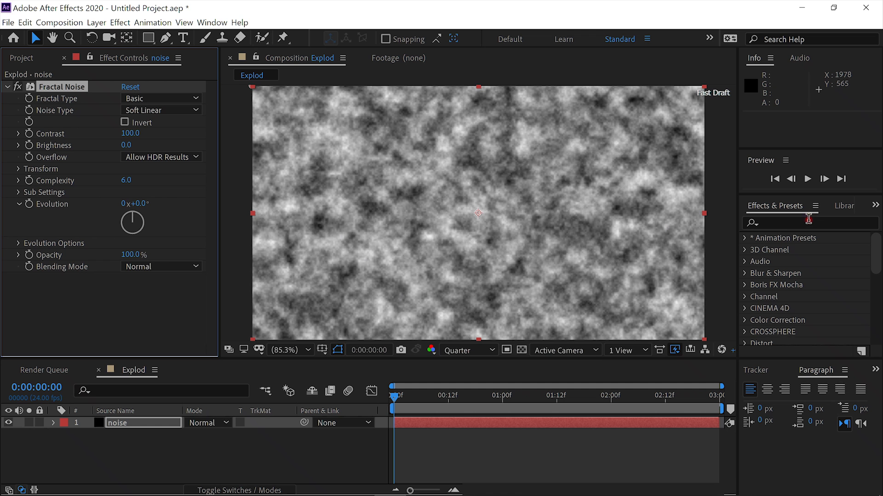
pyautogui.click(783, 224)
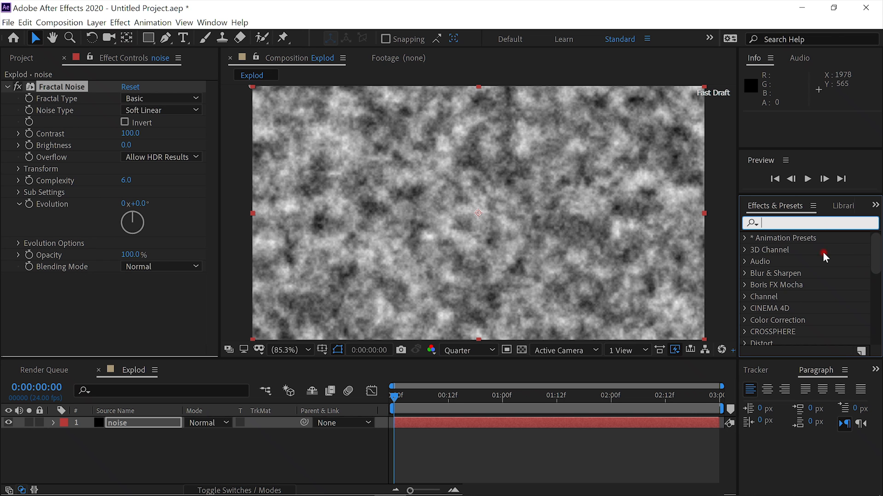
pyautogui.click(877, 263)
pyautogui.moveTo(877, 263); pyautogui.dragTo(861, 235)
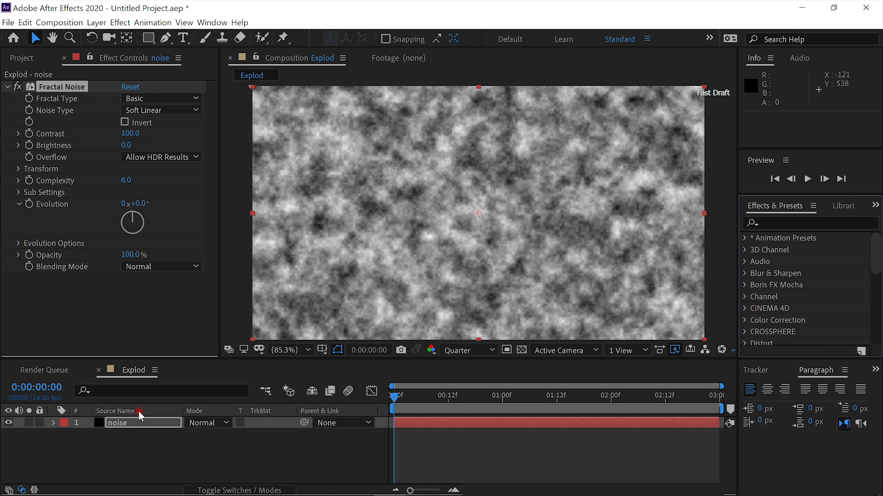
pyautogui.click(133, 425)
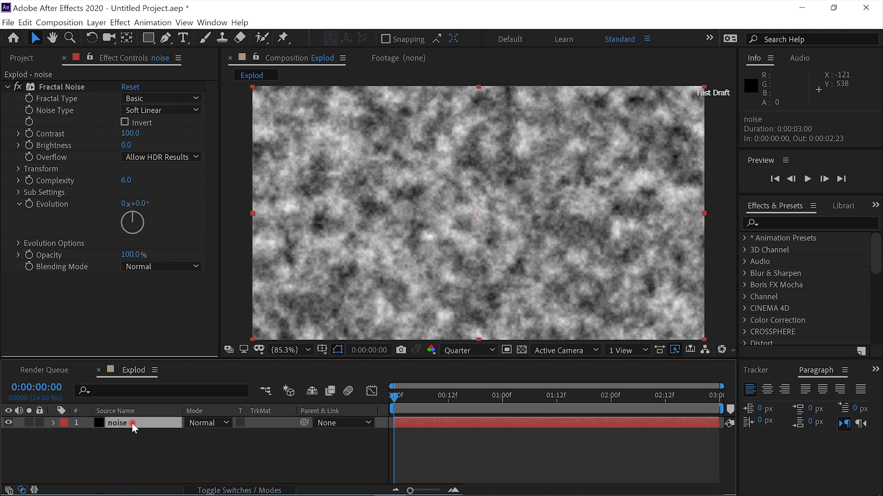
pyautogui.hotkey('ctrl', 'space')
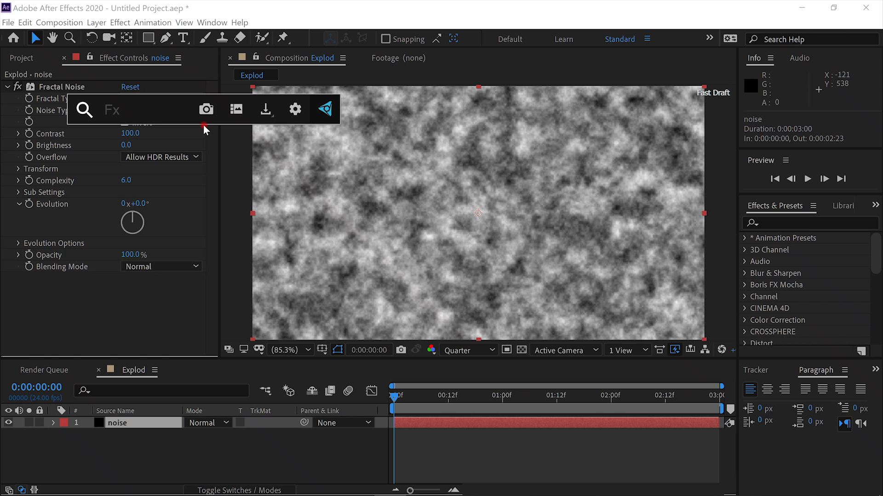
pyautogui.write('tr')
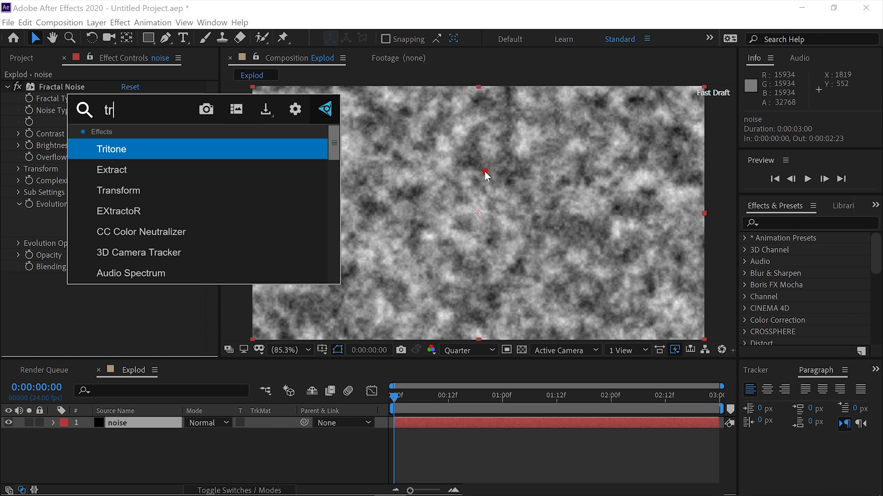
pyautogui.click(90, 308)
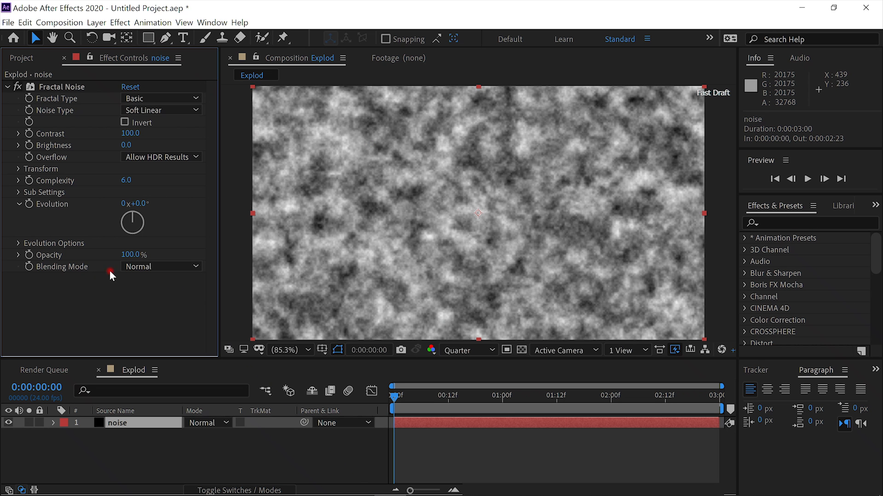
# - Try the Threads, Small Bumps and Cloudy fractal types on the Fractal Noise effect
pyautogui.click(122, 134)
pyautogui.click(195, 97)
pyautogui.click(145, 319)
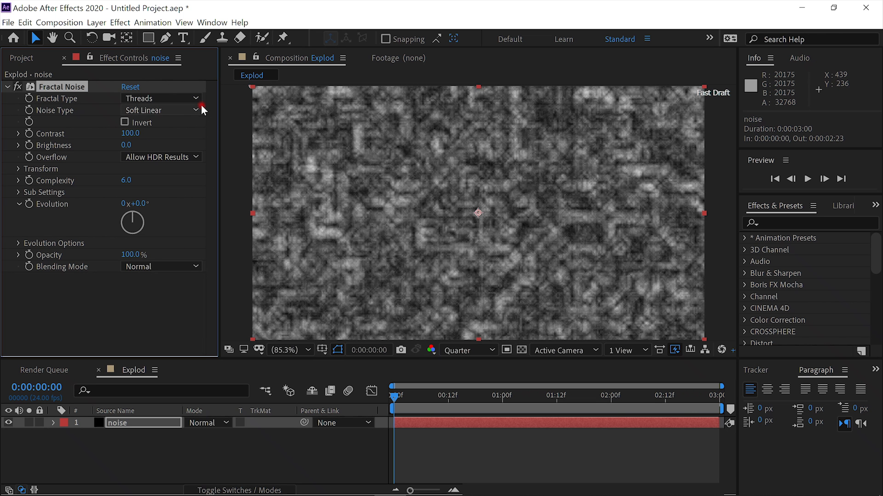
pyautogui.click(196, 98)
pyautogui.click(182, 292)
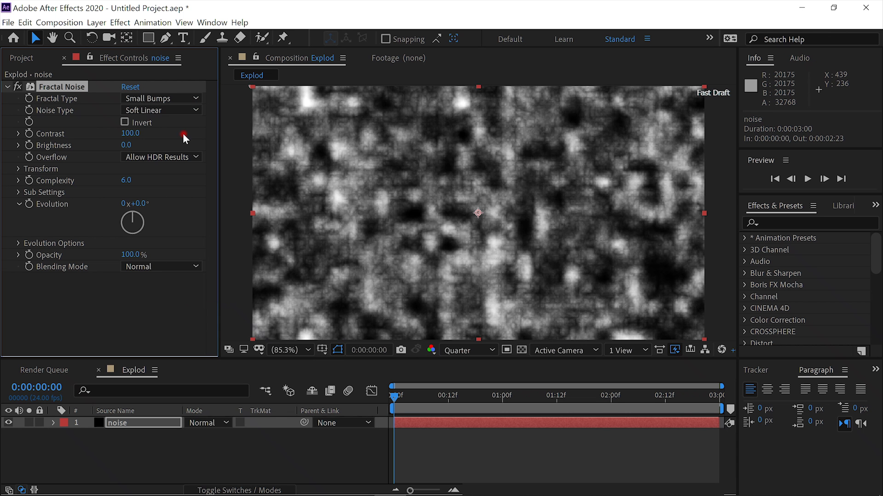
pyautogui.click(195, 98)
pyautogui.click(180, 253)
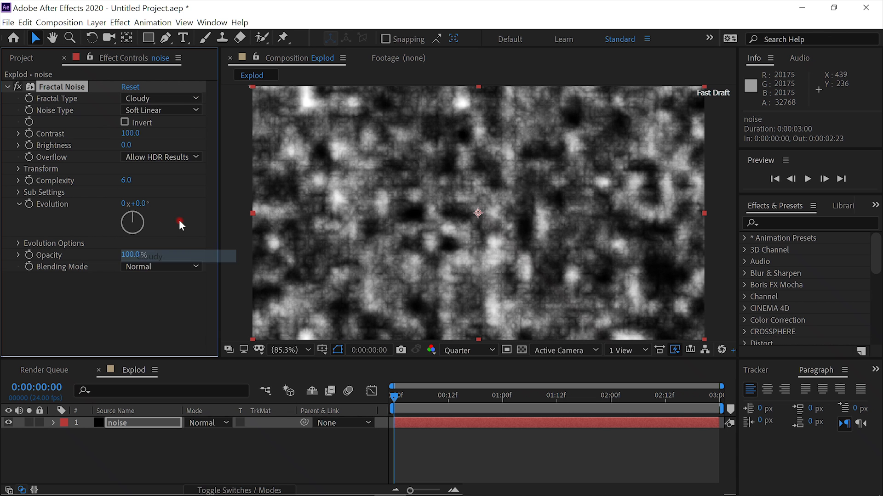
# - Set the Fractal Noise effect's fractal type to Dynamic Progressive
pyautogui.click(196, 97)
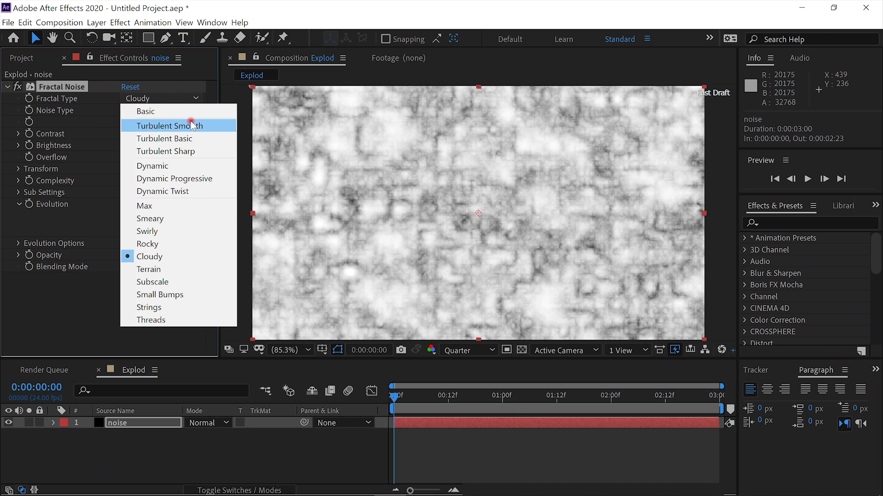
pyautogui.click(194, 181)
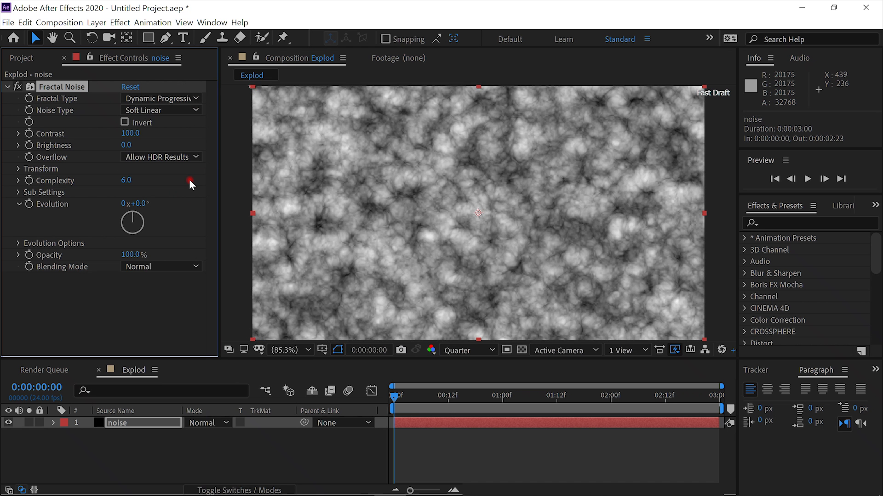
# - Try inverting the fractal noise, and turn the inversion off again
pyautogui.click(137, 123)
pyautogui.click(124, 123)
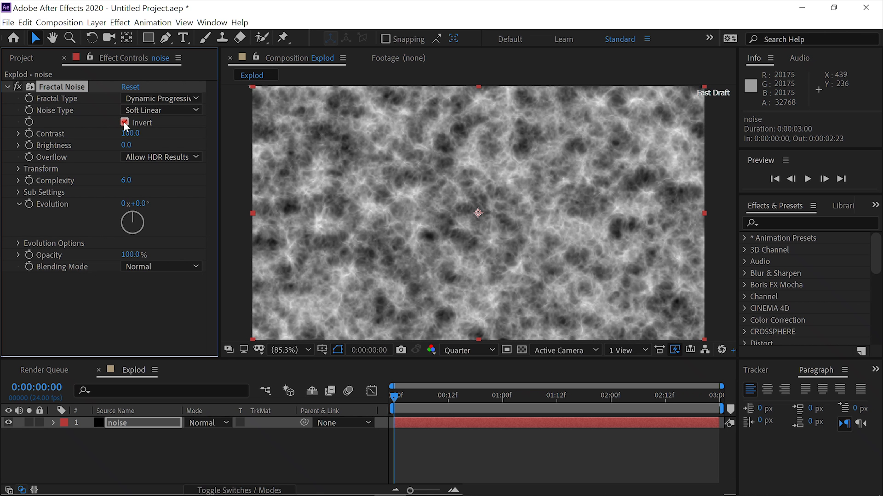
pyautogui.click(124, 123)
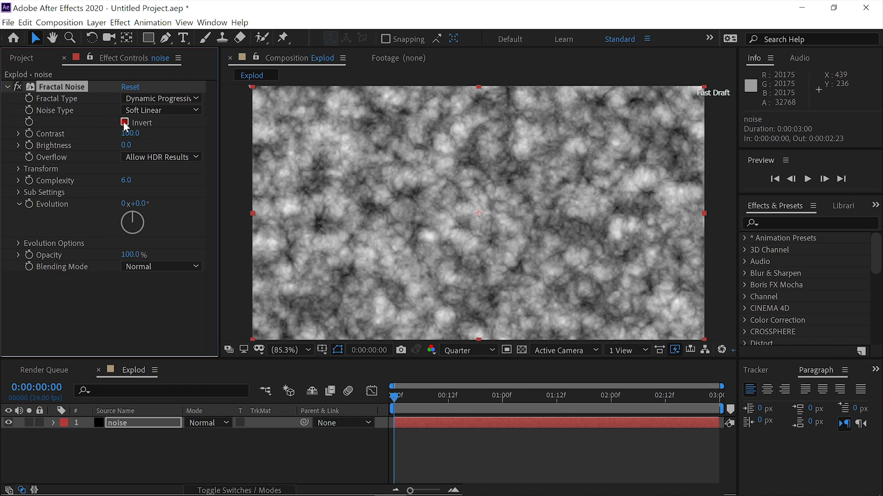
# - Set the fractal noise Contrast to 151 and Brightness to -11
pyautogui.click(133, 136)
pyautogui.moveTo(133, 136); pyautogui.dragTo(160, 138)
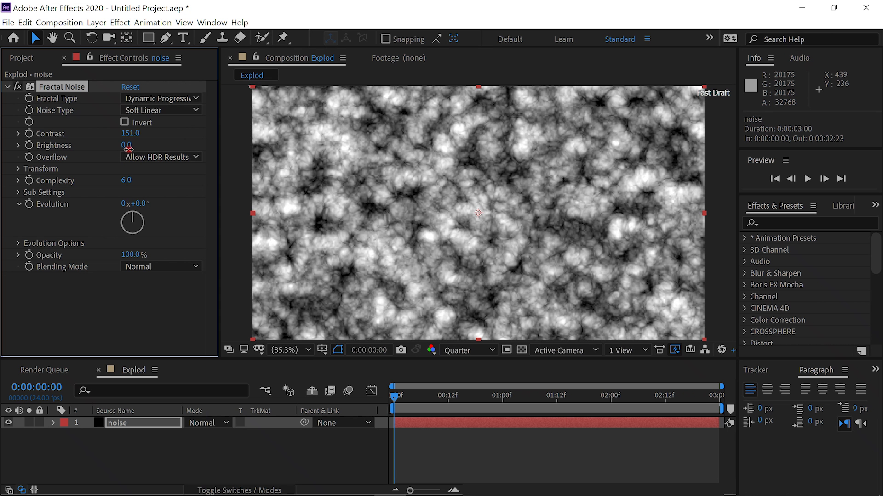
pyautogui.moveTo(125, 149); pyautogui.dragTo(120, 149)
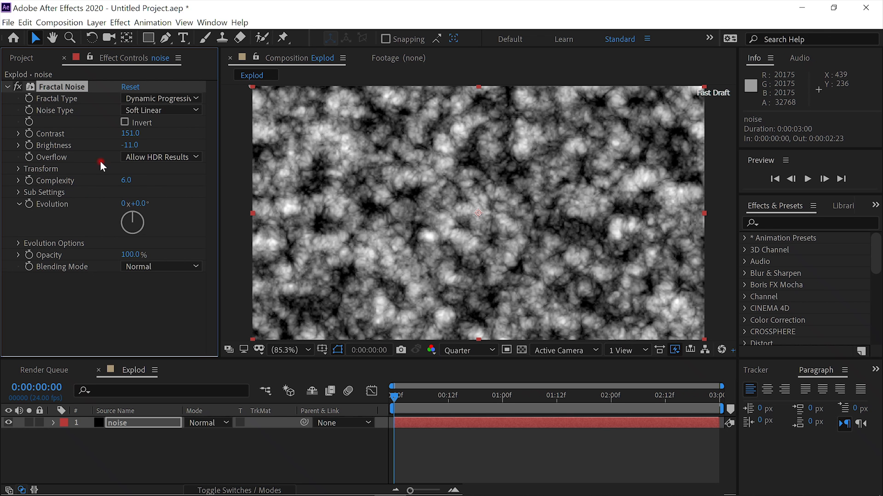
# - Set the fractal noise Transform values to a Rotation of -37° and a Scale of 78
pyautogui.click(18, 169)
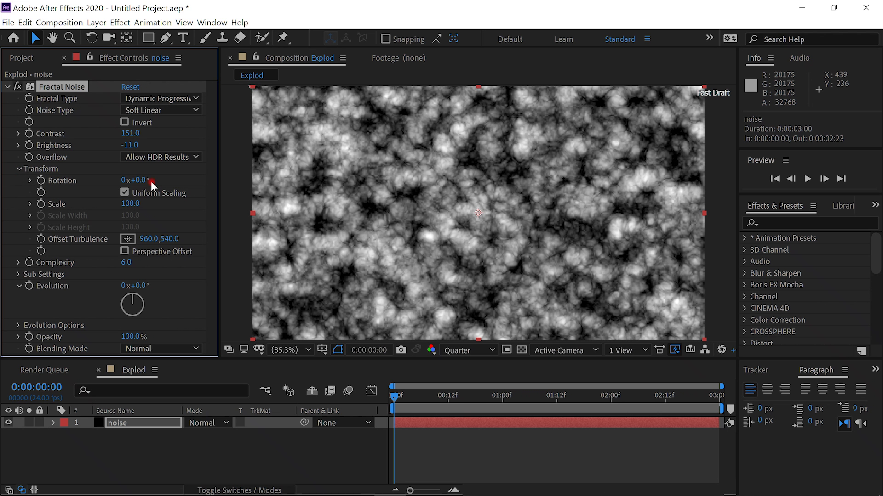
pyautogui.moveTo(141, 180); pyautogui.dragTo(116, 182)
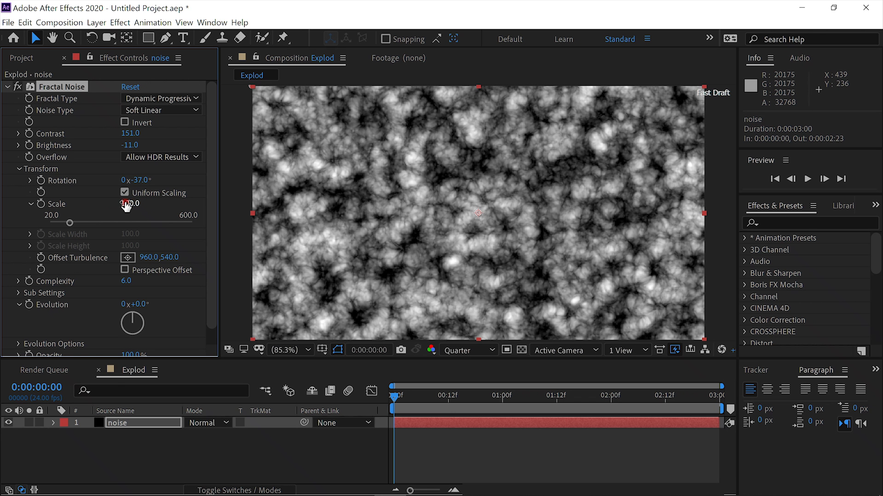
pyautogui.moveTo(129, 201); pyautogui.dragTo(111, 200)
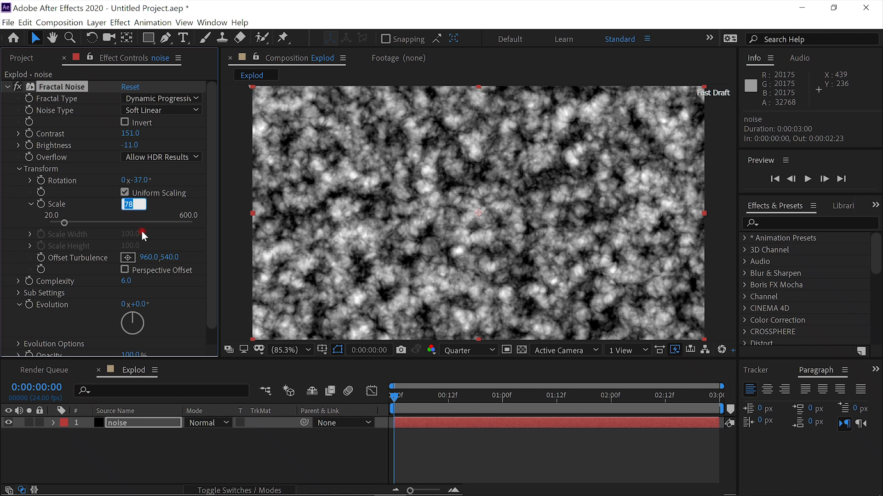
pyautogui.click(152, 238)
# - Try an Offset Turbulence of 931, 568 and an Evolution of 1x+4° on the fractal noise
pyautogui.moveTo(157, 258); pyautogui.dragTo(193, 252)
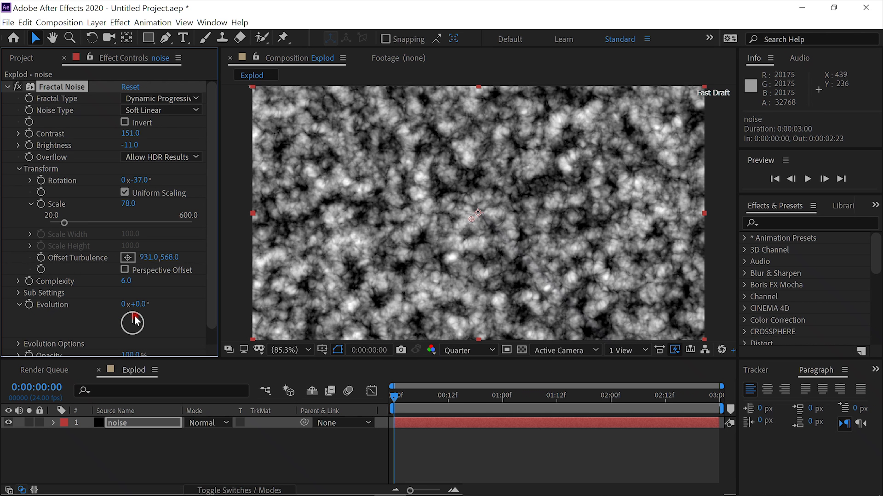
pyautogui.moveTo(136, 318)
pyautogui.mouseDown()
pyautogui.moveTo(145, 326)
pyautogui.moveTo(138, 336)
pyautogui.moveTo(120, 329)
pyautogui.moveTo(134, 313)
pyautogui.mouseUp()
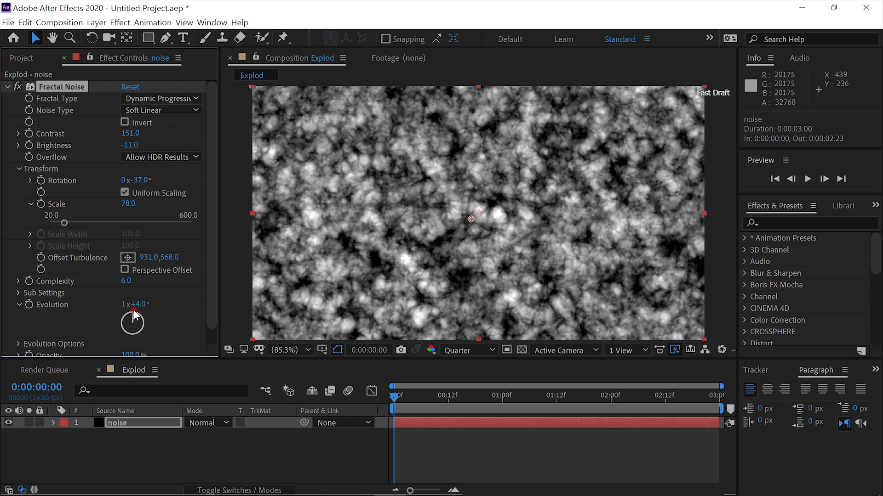
# - Animate the fractal noise Evolution with the expression time*350 and preview the motion
pyautogui.keyDown('alt'); pyautogui.click(29, 305); pyautogui.keyUp('alt')
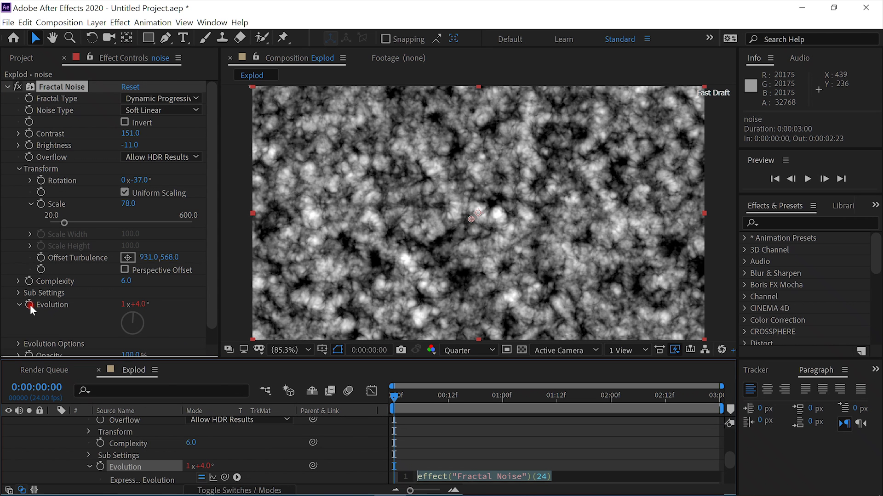
pyautogui.write('time')
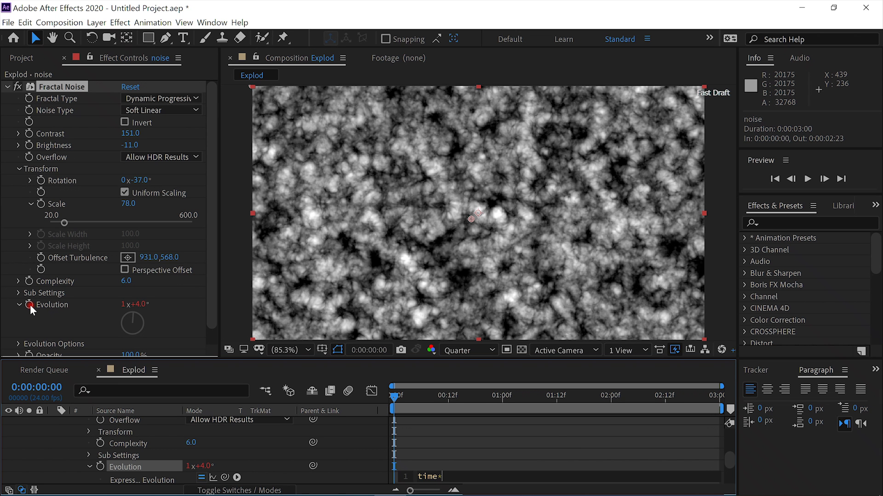
pyautogui.write('*350')
pyautogui.click(29, 446)
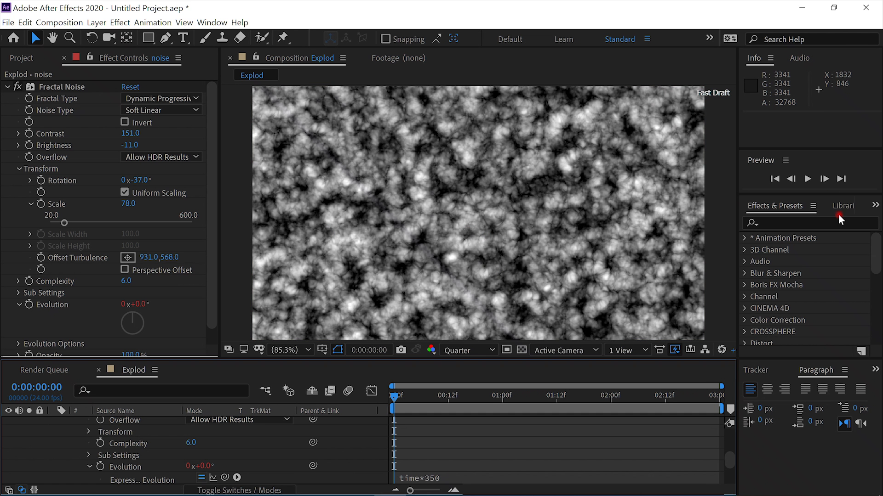
pyautogui.click(808, 179)
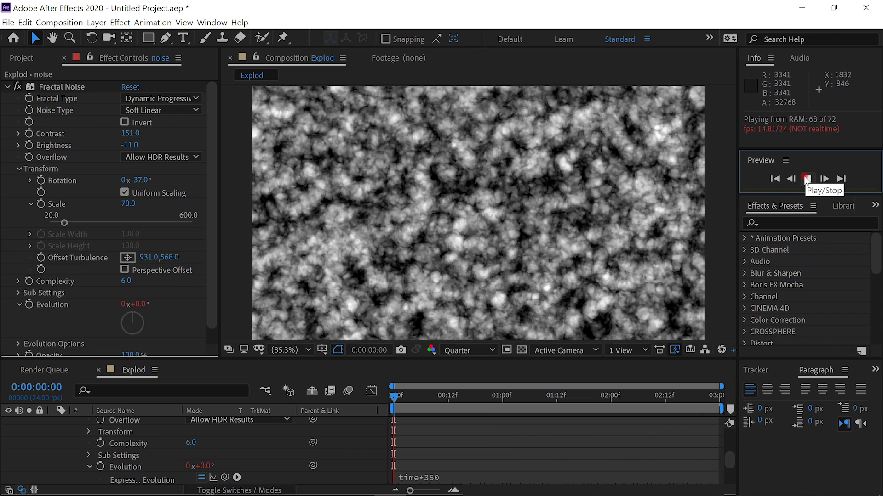
pyautogui.click(806, 179)
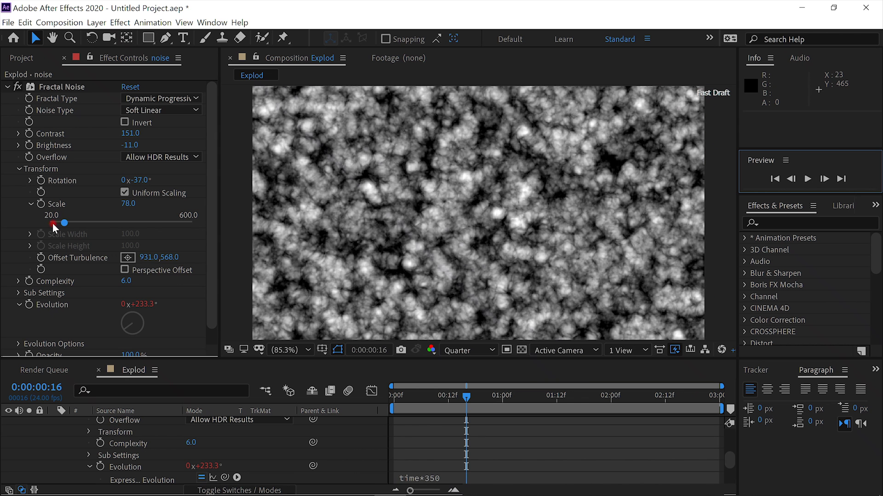
# - Animate the Offset Turbulence with the expression [0,time*350] and preview the moving noise
pyautogui.keyDown('alt'); pyautogui.click(41, 259); pyautogui.keyUp('alt')
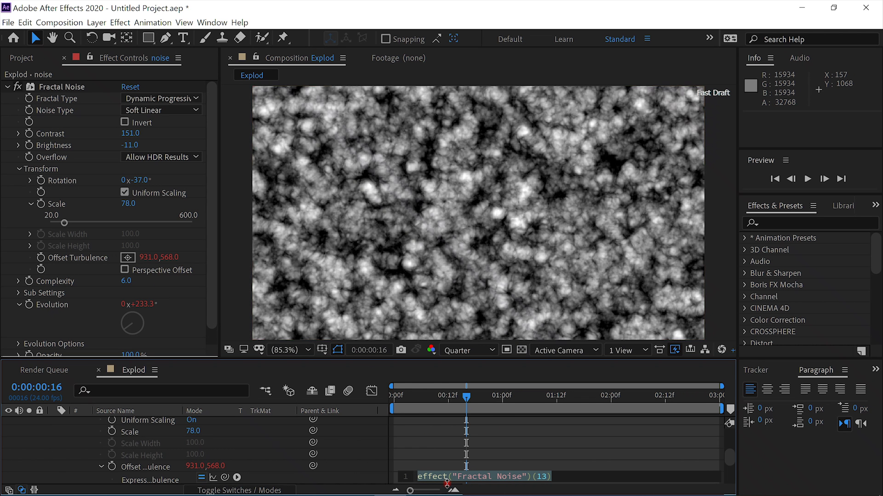
pyautogui.write('[0')
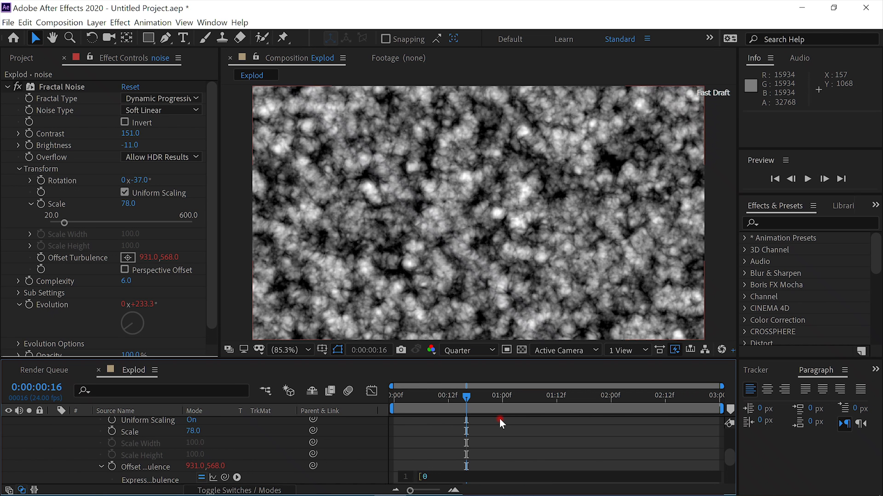
pyautogui.write(',time*350]')
pyautogui.click(61, 451)
pyautogui.click(806, 179)
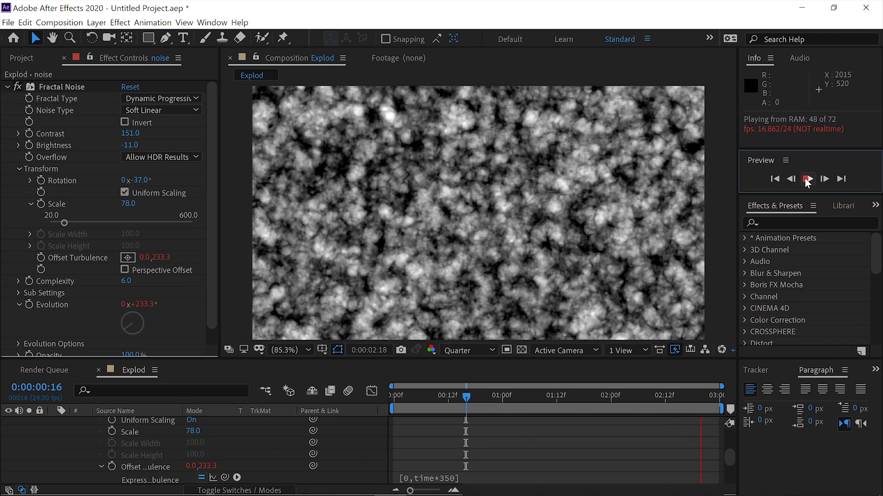
# - Stop the preview and apply the Tritone effect to the noise layer
pyautogui.click(806, 179)
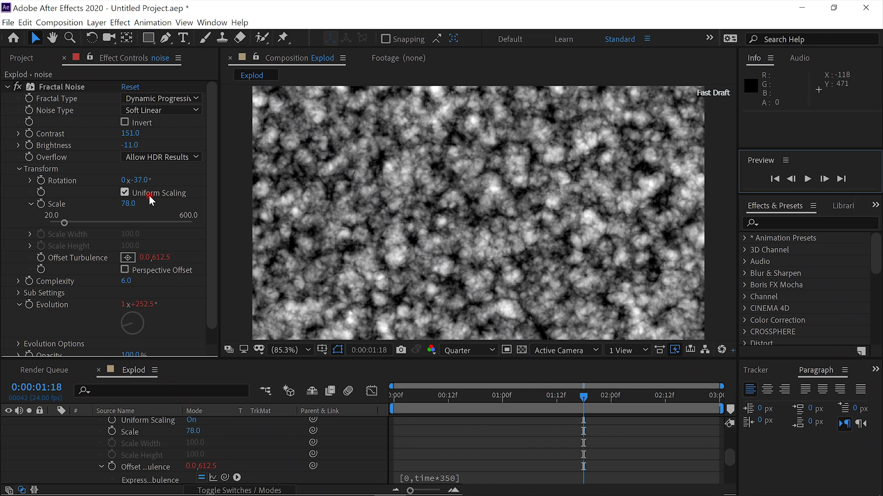
pyautogui.hotkey('ctrl', 'space')
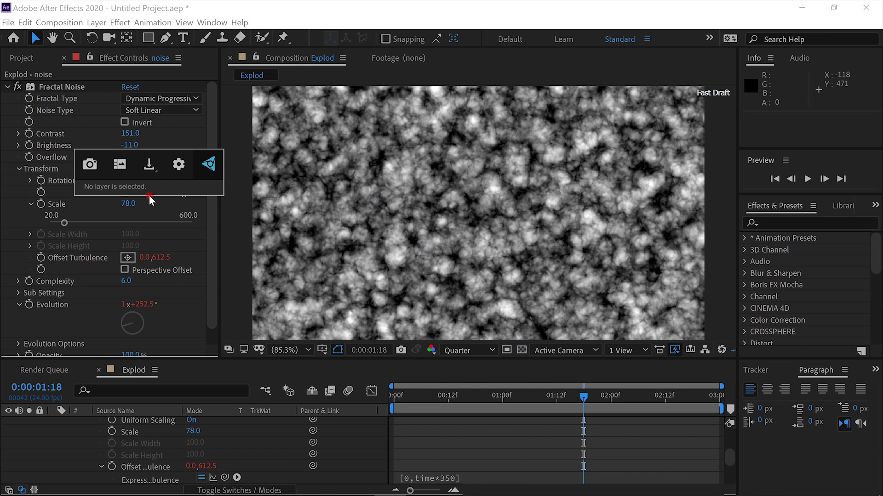
pyautogui.click(185, 447)
pyautogui.scroll(5, 185, 448)
pyautogui.click(134, 425)
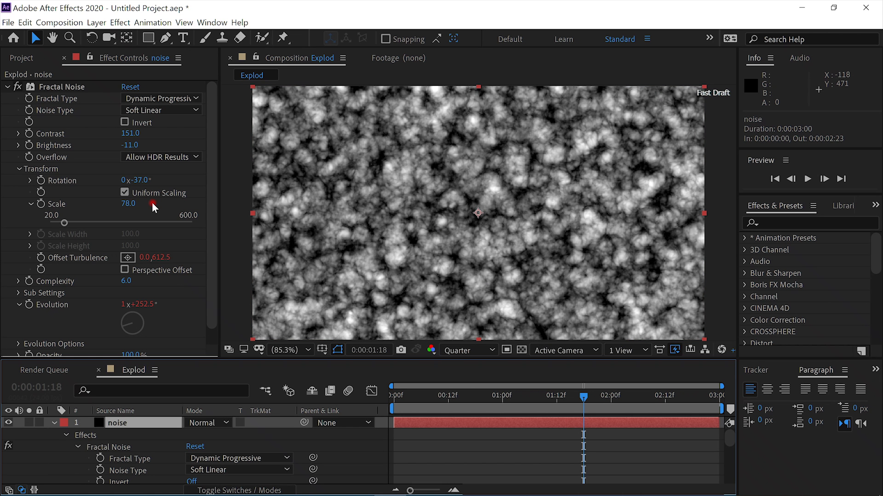
pyautogui.hotkey('ctrl', 'space')
pyautogui.write('tri')
pyautogui.press('Return')
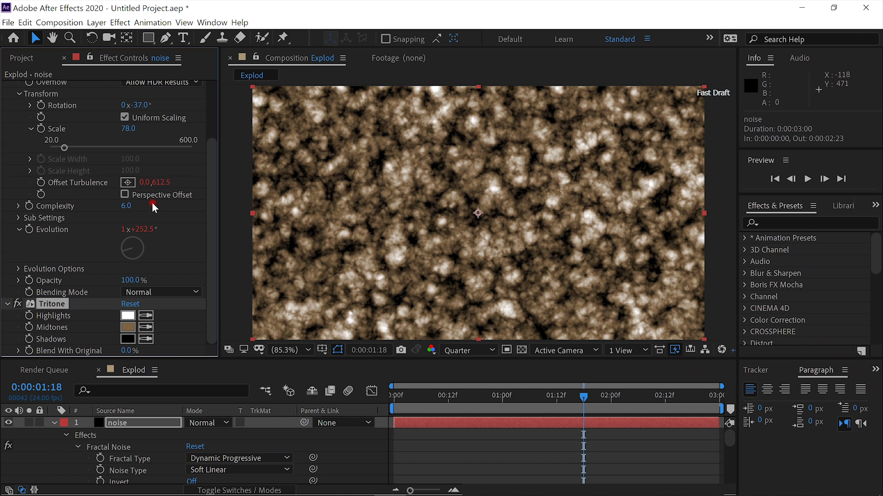
# - Set the Tritone Highlights colour to yellow, F5FF00
pyautogui.click(130, 316)
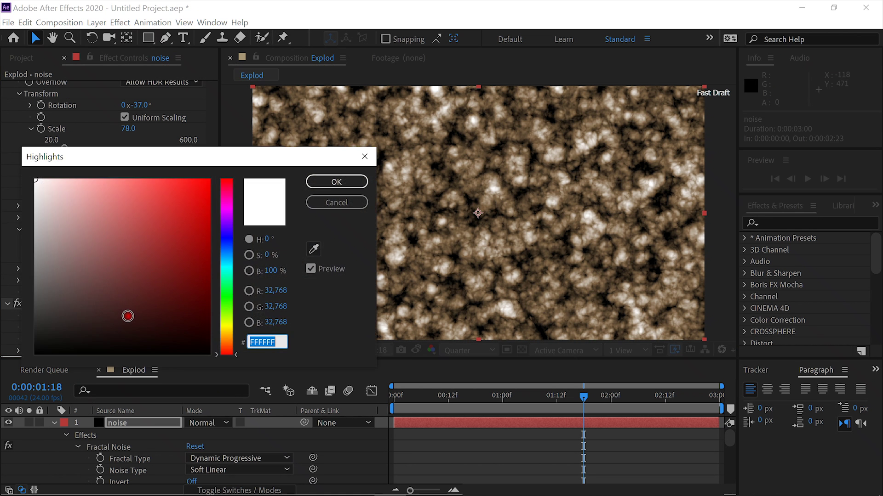
pyautogui.click(225, 324)
pyautogui.moveTo(175, 203); pyautogui.dragTo(252, 156)
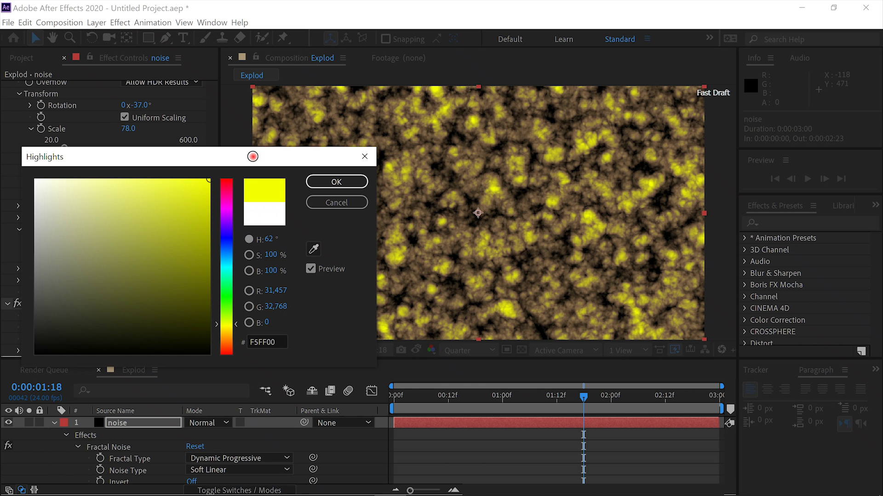
pyautogui.click(340, 182)
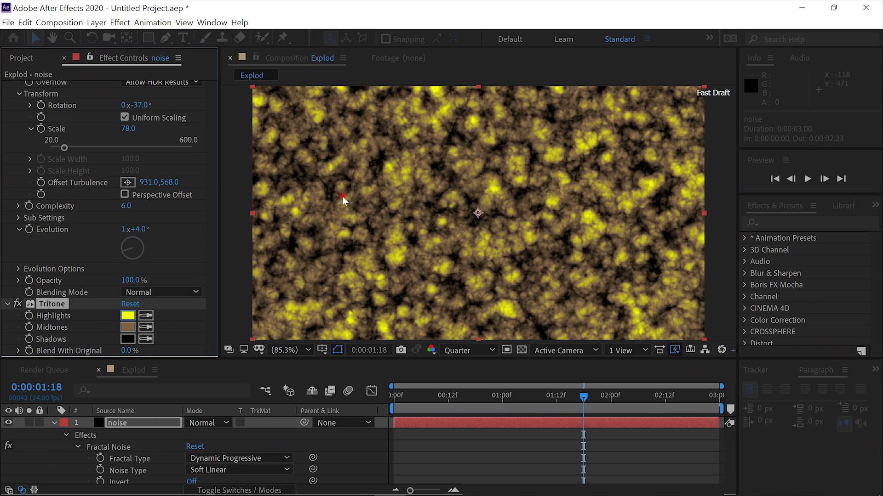
# - Set the Tritone Midtones colour to a fully saturated, full-brightness orange
pyautogui.click(127, 327)
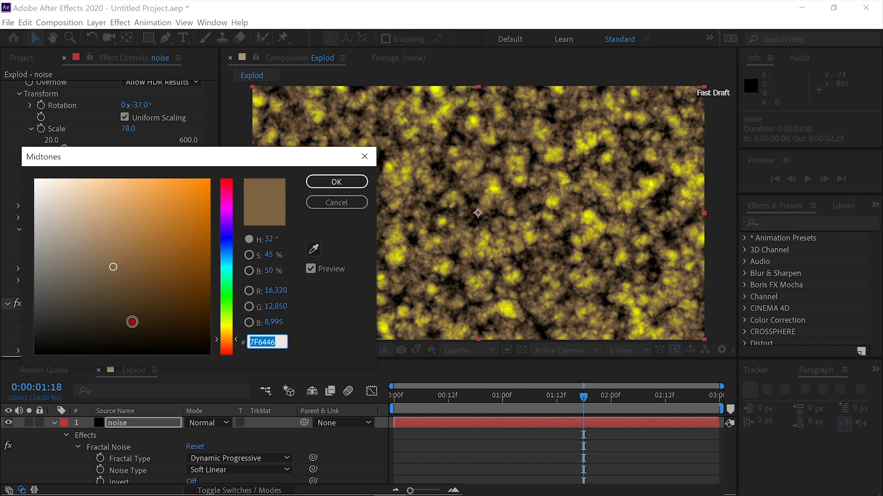
pyautogui.moveTo(151, 239); pyautogui.dragTo(216, 110)
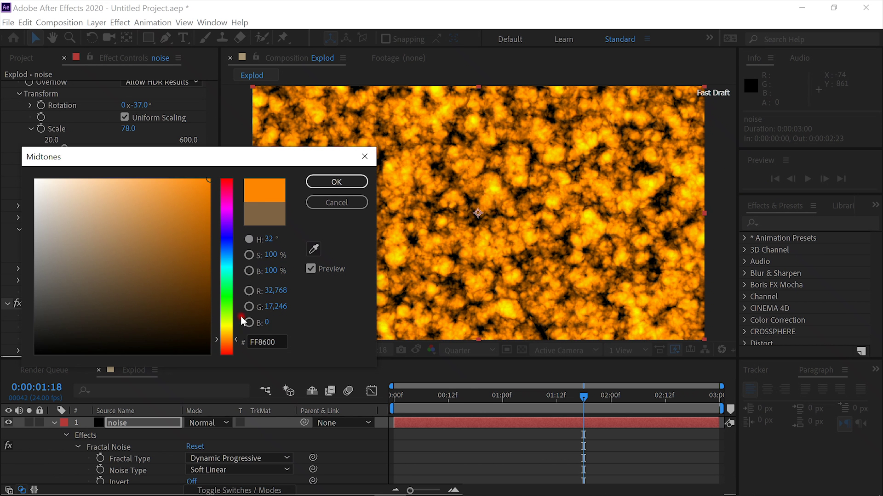
pyautogui.click(237, 343)
pyautogui.click(336, 181)
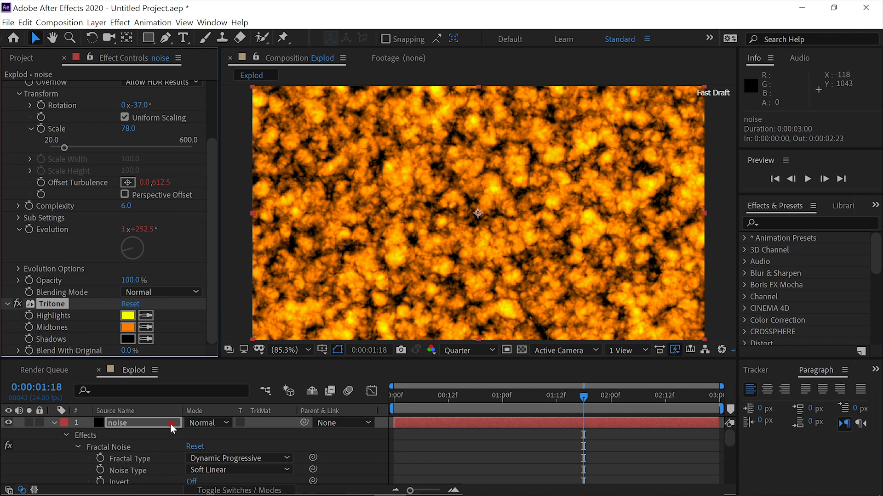
# - Collapse the noise layer's properties and add a new adjustment layer above it
pyautogui.click(52, 422)
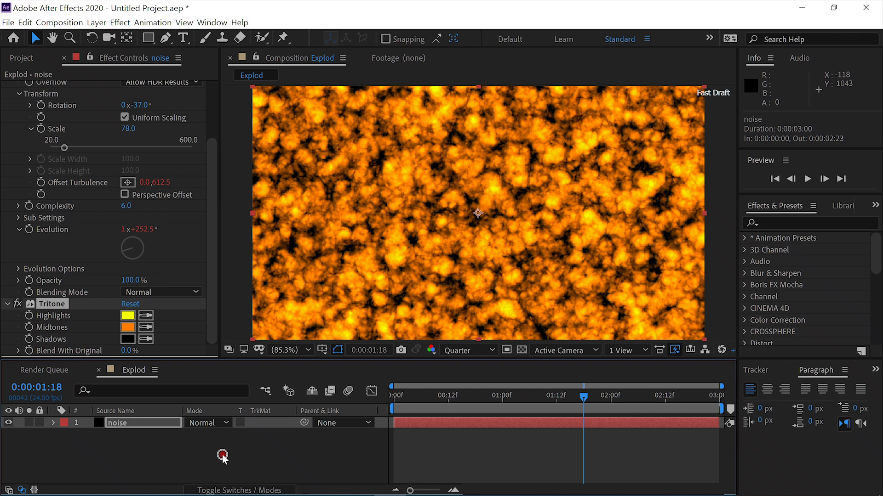
pyautogui.click(97, 23)
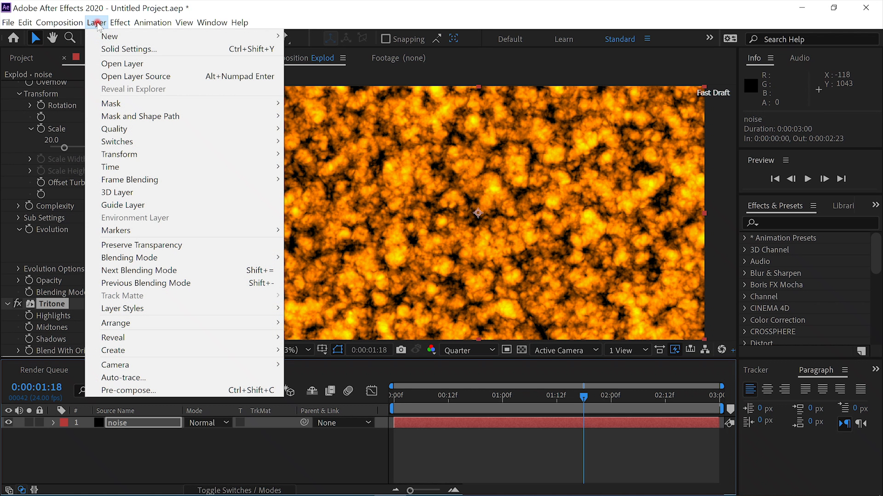
pyautogui.moveTo(103, 37)
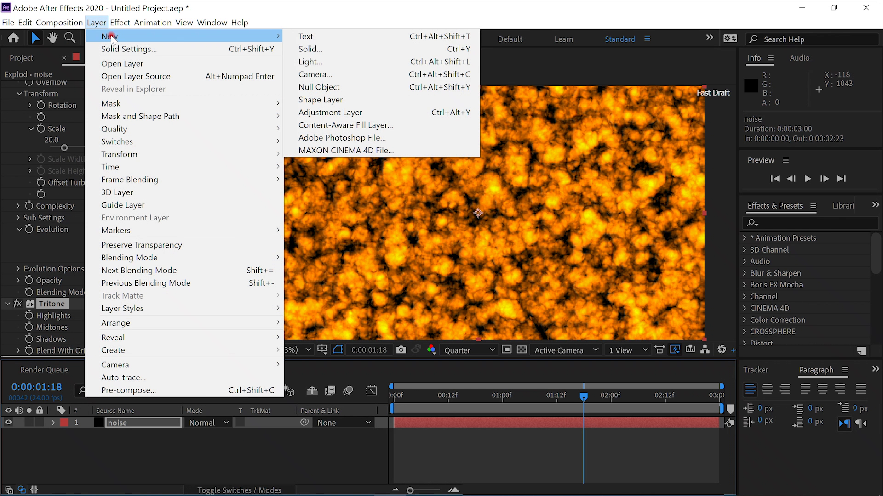
pyautogui.click(415, 112)
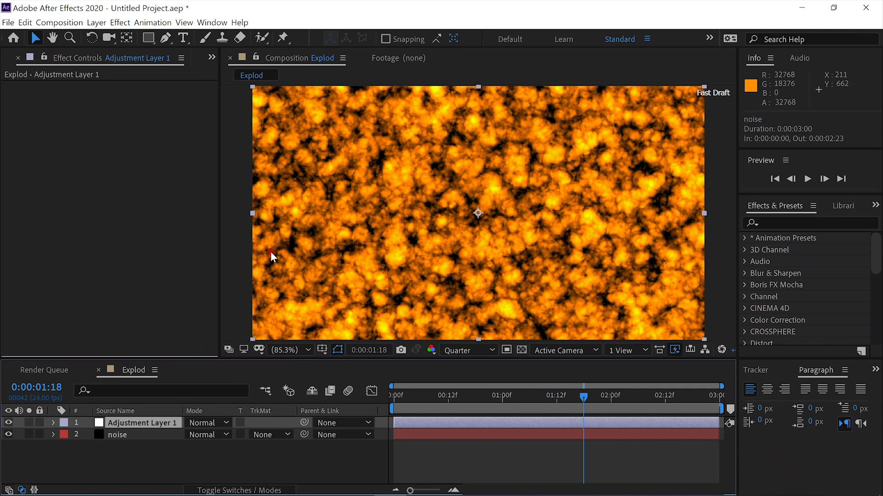
# - Apply the Polar Coordinates effect to Adjustment Layer 1
pyautogui.click(134, 435)
pyautogui.click(146, 424)
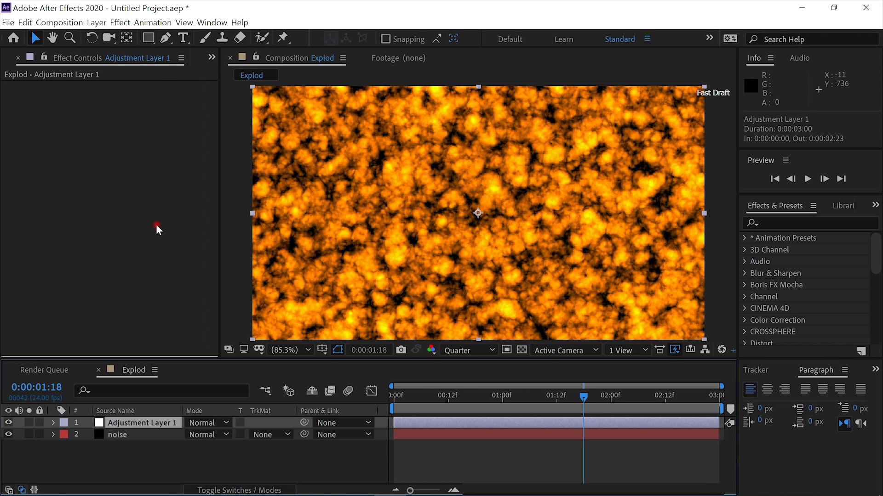
pyautogui.hotkey('ctrl', 'space')
pyautogui.write('pol')
pyautogui.press('Return')
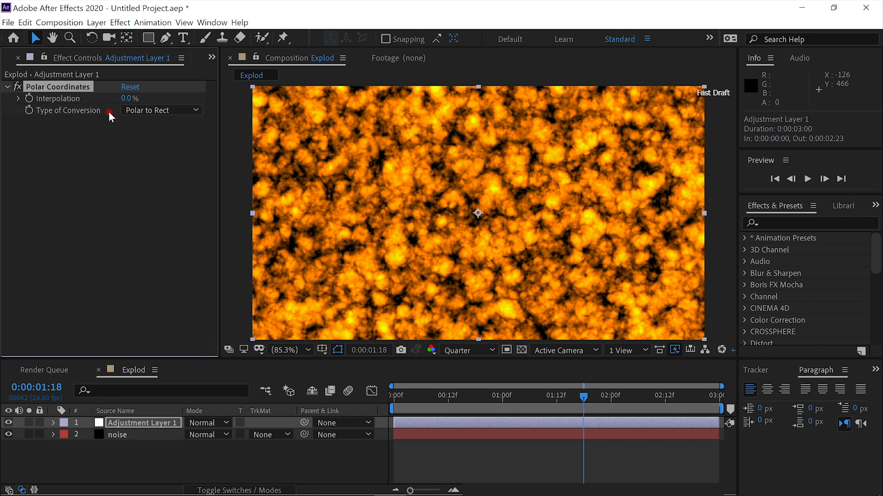
# - Set Polar Coordinates to Rect to Polar with 100% Interpolation and preview the animation
pyautogui.click(187, 112)
pyautogui.click(179, 119)
pyautogui.moveTo(127, 102); pyautogui.dragTo(518, 95)
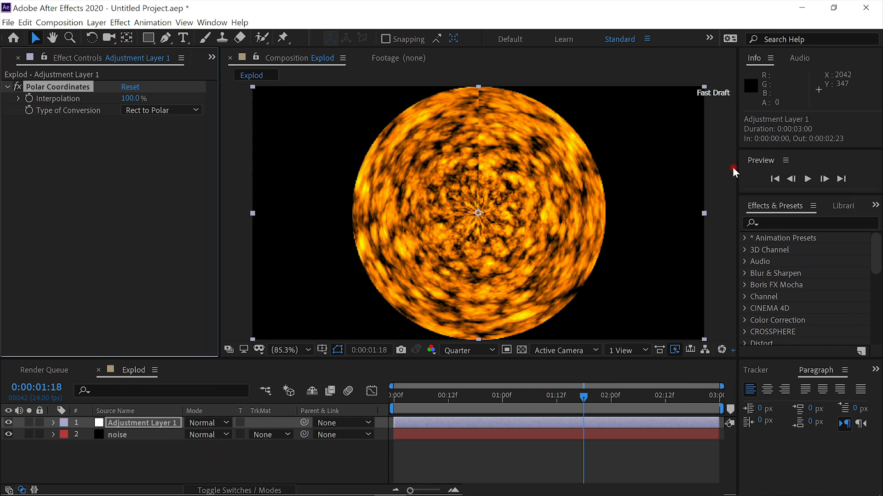
pyautogui.click(807, 179)
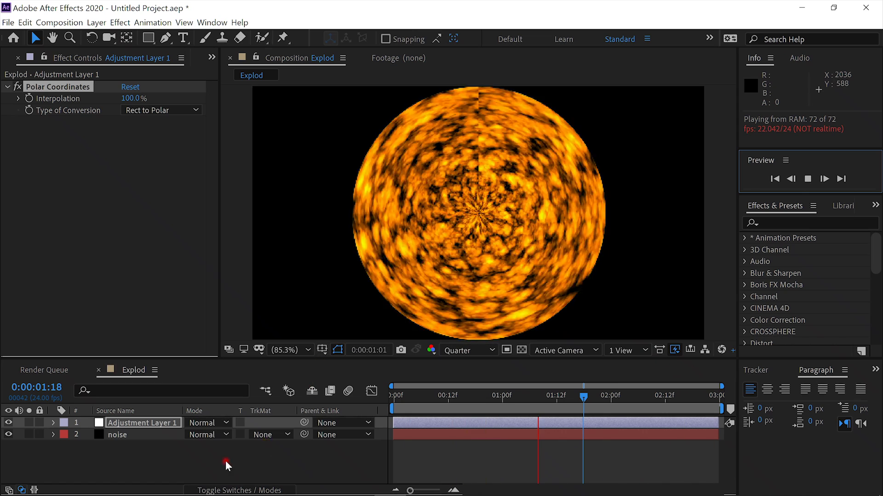
pyautogui.click(808, 179)
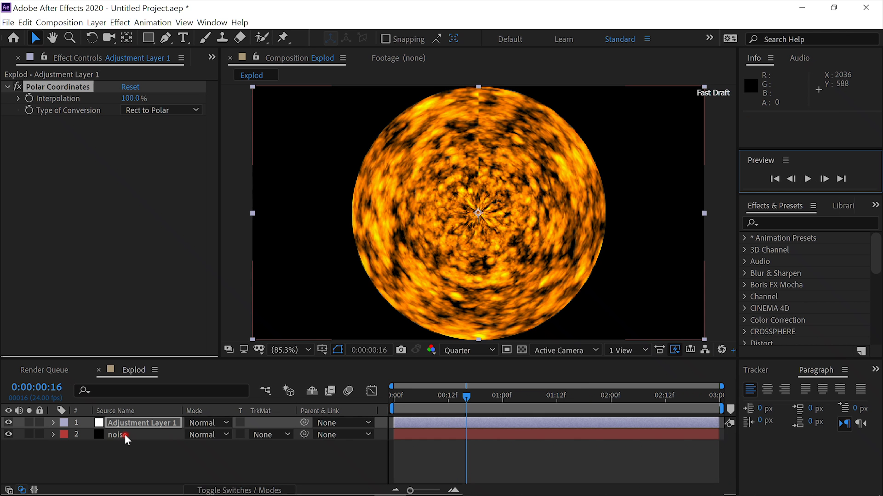
# - Hide Adjustment Layer 1 and add a second adjustment layer directly above the noise layer
pyautogui.click(125, 434)
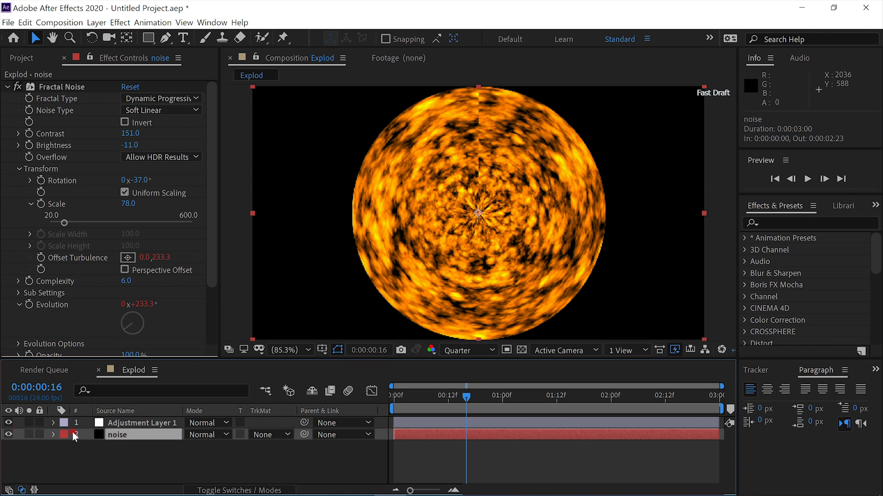
pyautogui.click(8, 423)
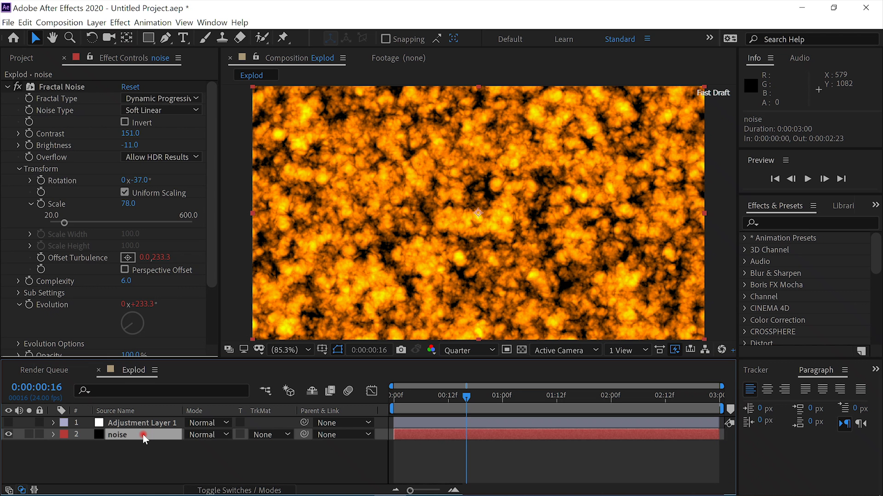
pyautogui.hotkey('ctrl', 'alt', 'y')
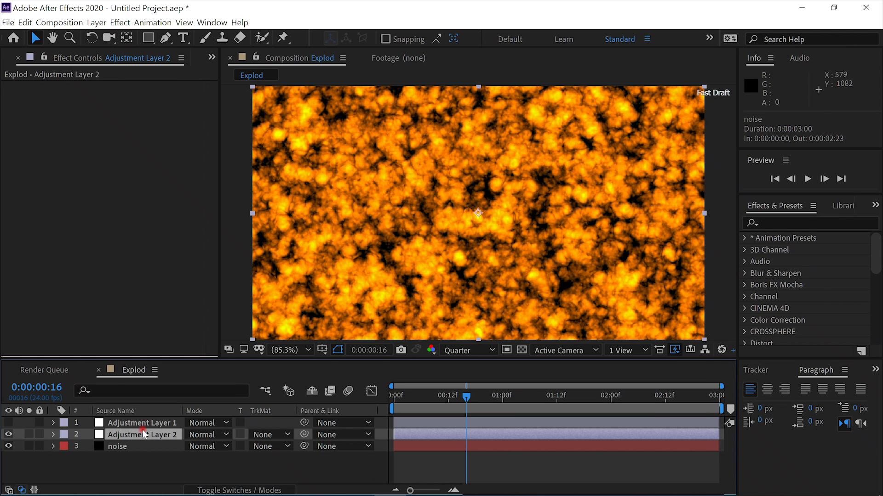
# - Apply the Offset effect to Adjustment Layer 2 and set Shift Center To to 1914, 540
pyautogui.hotkey('ctrl', 'space')
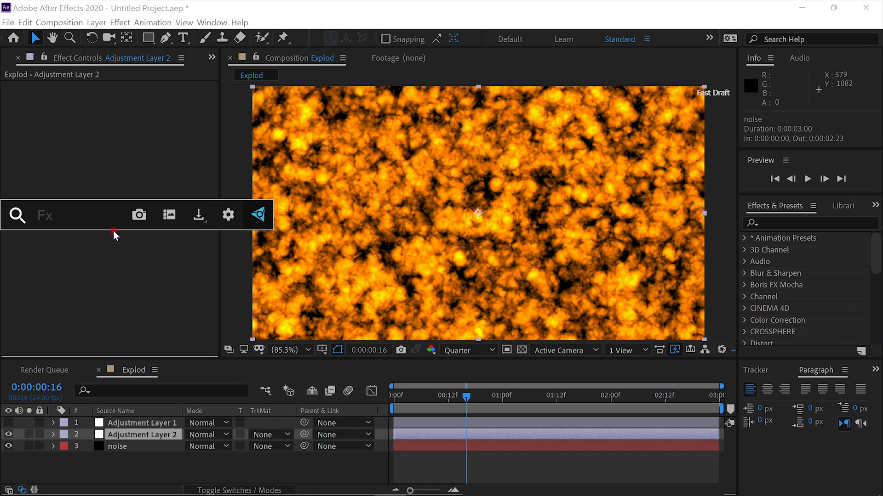
pyautogui.write('of')
pyautogui.press('Return')
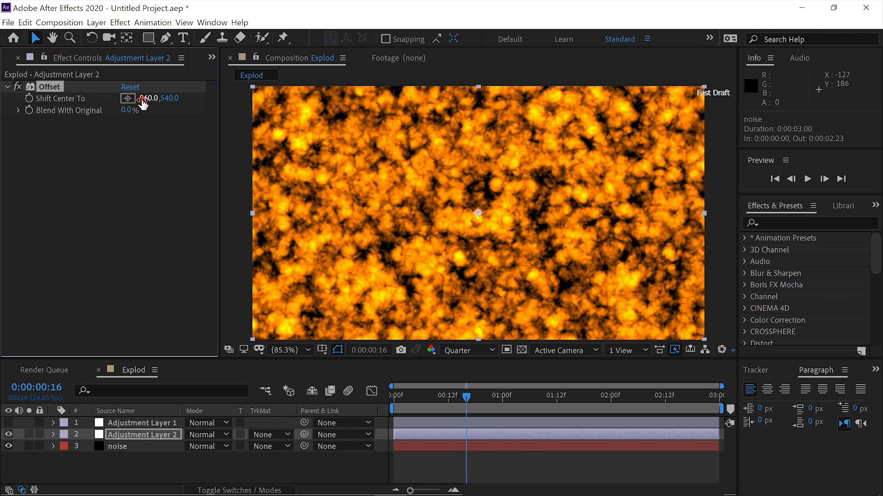
pyautogui.moveTo(148, 99); pyautogui.dragTo(868, 161)
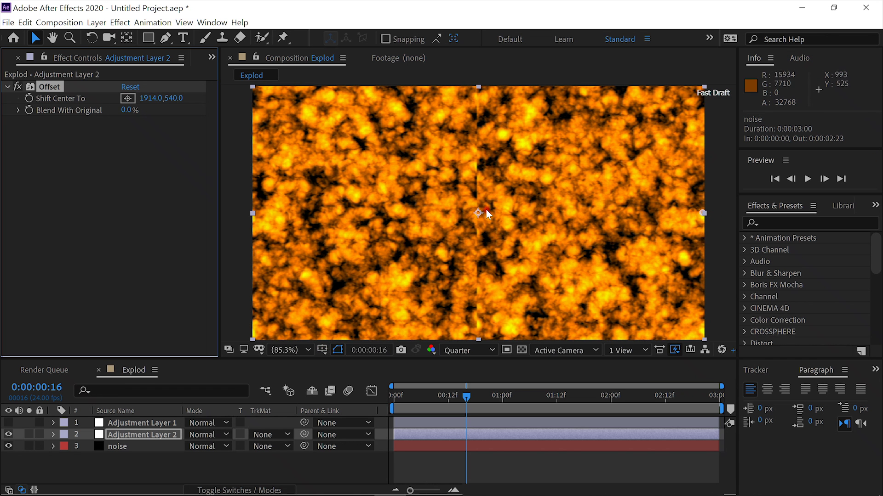
# - Draw a rectangular mask about 468 by 1330 px around the central vertical seam on Adjustment Layer 2 and set its mode to Subtract
pyautogui.scroll(-2, 483, 211)
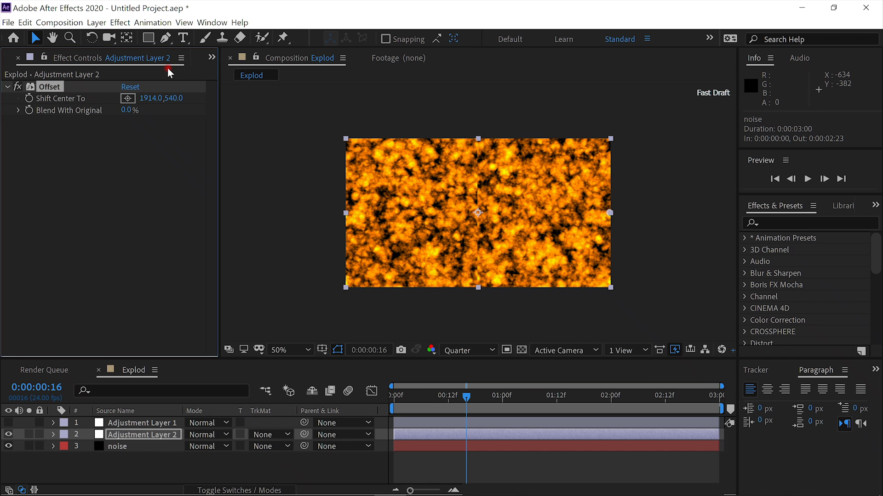
pyautogui.click(148, 38)
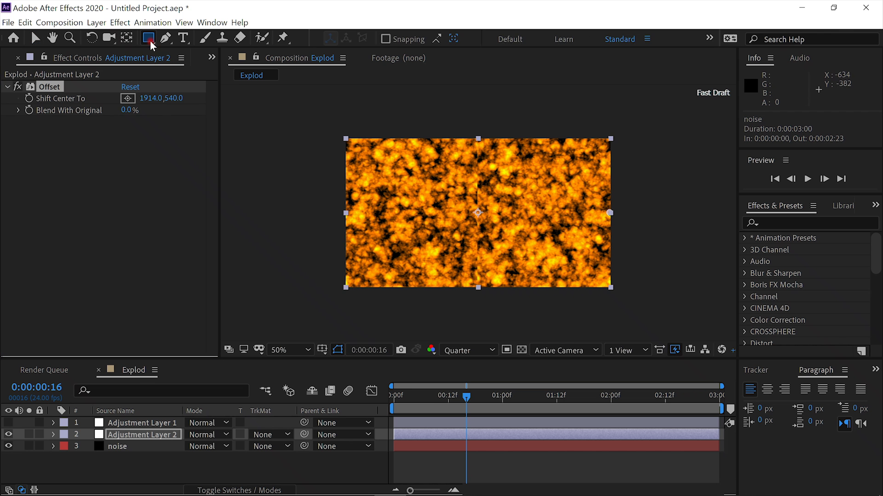
pyautogui.moveTo(455, 133); pyautogui.dragTo(444, 122)
pyautogui.moveTo(488, 191); pyautogui.dragTo(509, 306)
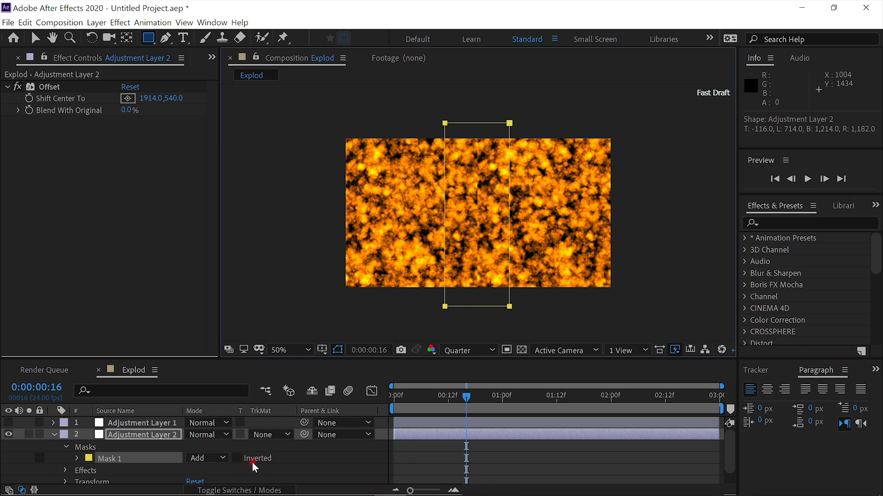
pyautogui.click(220, 458)
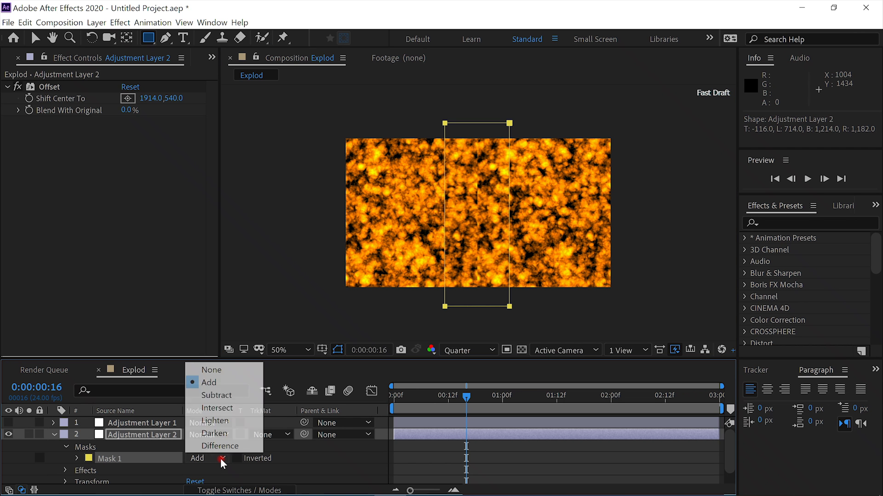
pyautogui.click(230, 396)
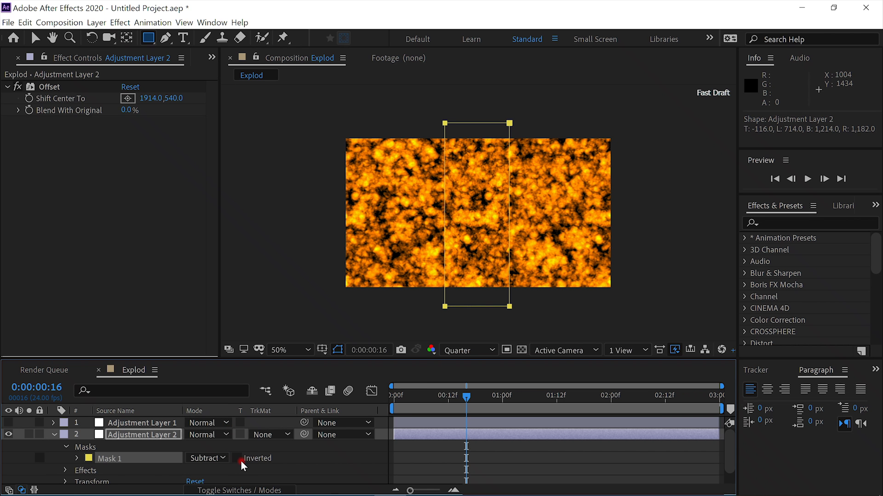
# - Feather the mask on Adjustment Layer 2 to soften its edges, then collapse and deselect the layer
pyautogui.press('f')
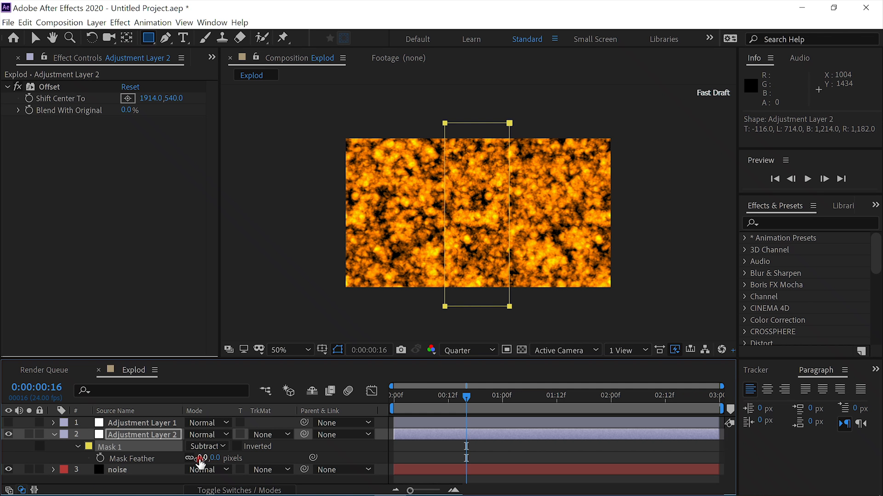
pyautogui.moveTo(198, 458); pyautogui.dragTo(247, 462)
pyautogui.click(9, 434)
pyautogui.click(59, 434)
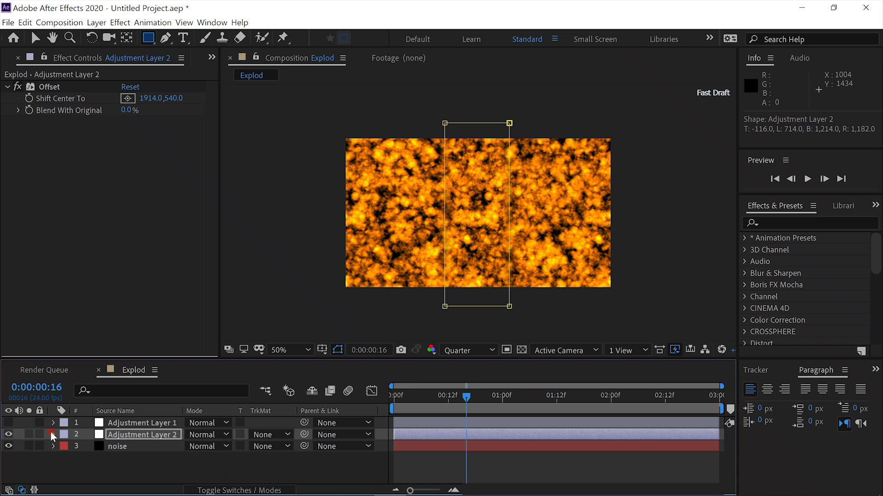
pyautogui.click(555, 465)
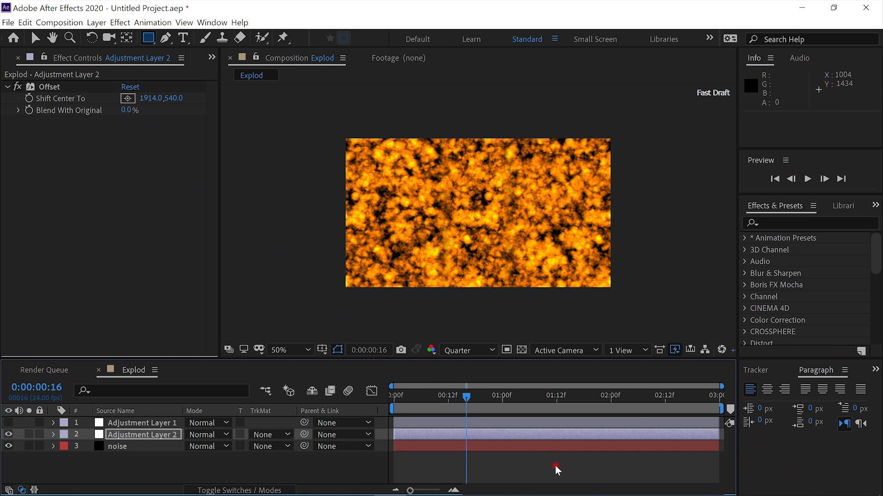
pyautogui.click(164, 348)
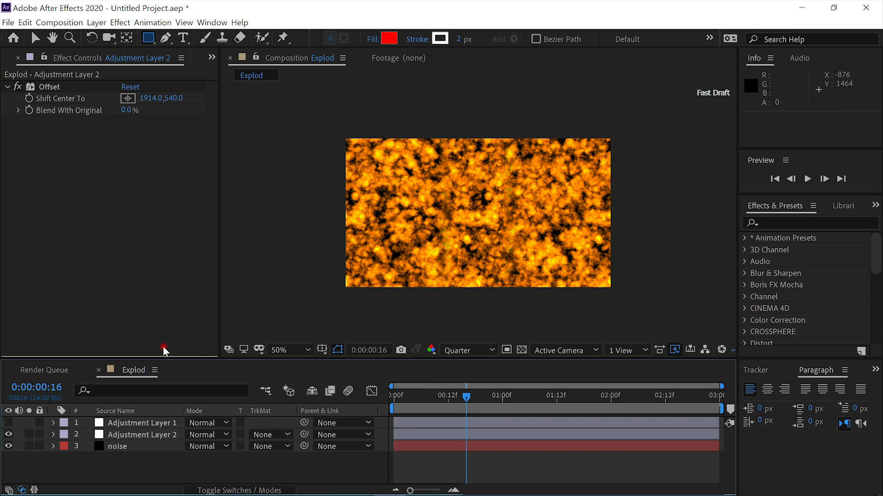
pyautogui.click(30, 411)
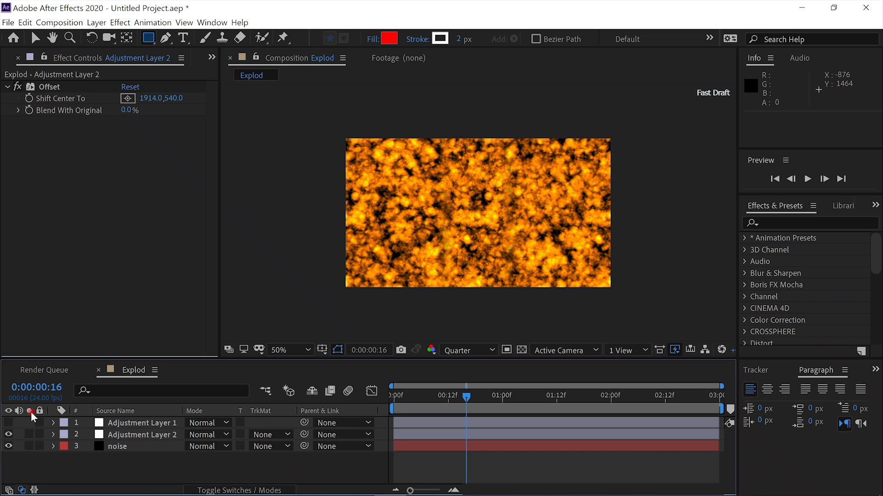
# - Make Adjustment Layer 1 visible again, fit the composition in the viewer and preview the circular fire animation
pyautogui.click(9, 422)
pyautogui.click(355, 418)
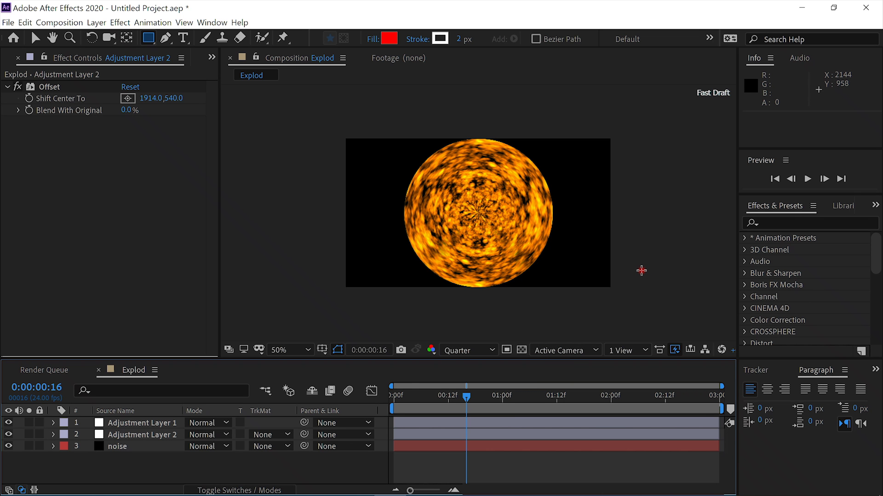
pyautogui.hotkey('shift', '/')
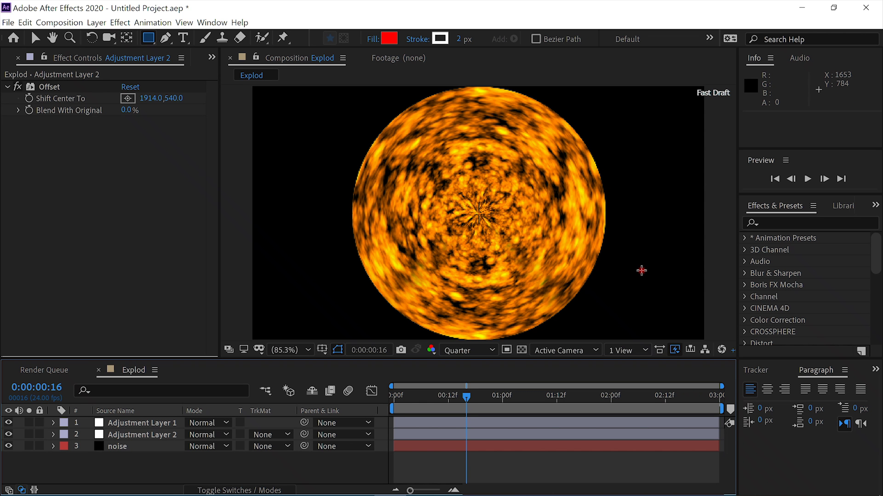
pyautogui.click(810, 179)
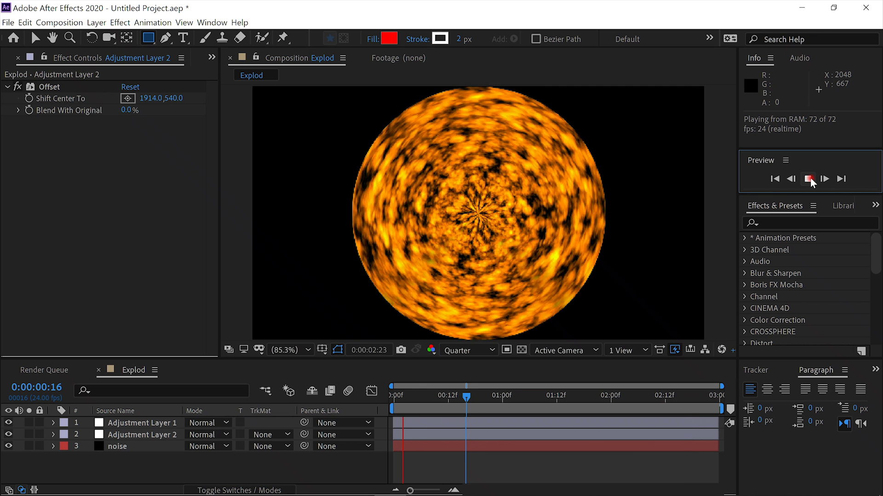
pyautogui.click(810, 178)
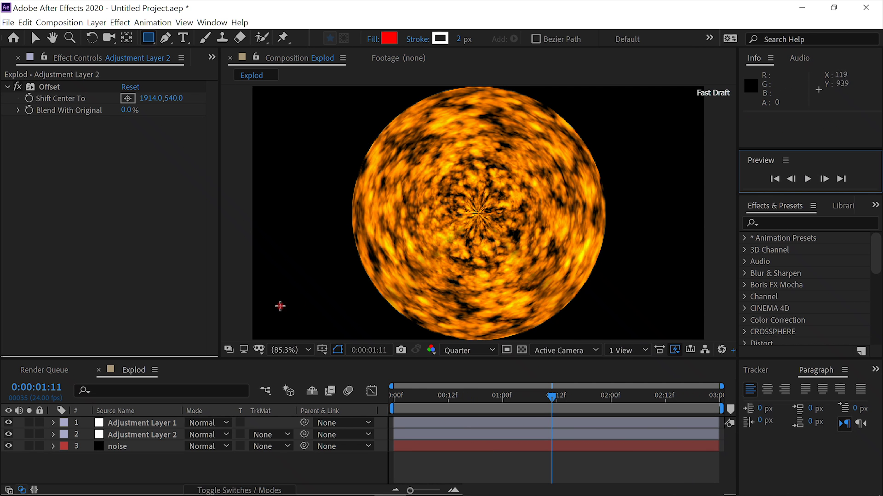
pyautogui.moveTo(415, 355); pyautogui.dragTo(403, 368)
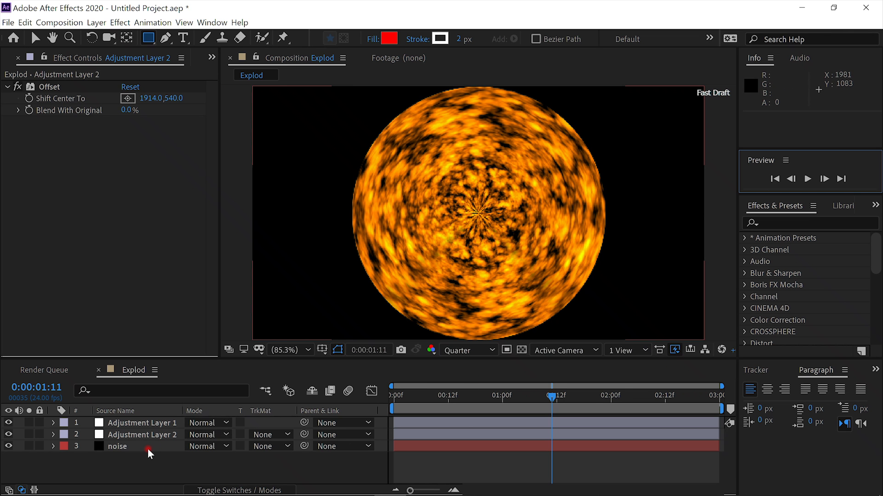
# - Pre-compose the noise layer and both adjustment layers into a new composition named Circle
pyautogui.click(120, 446)
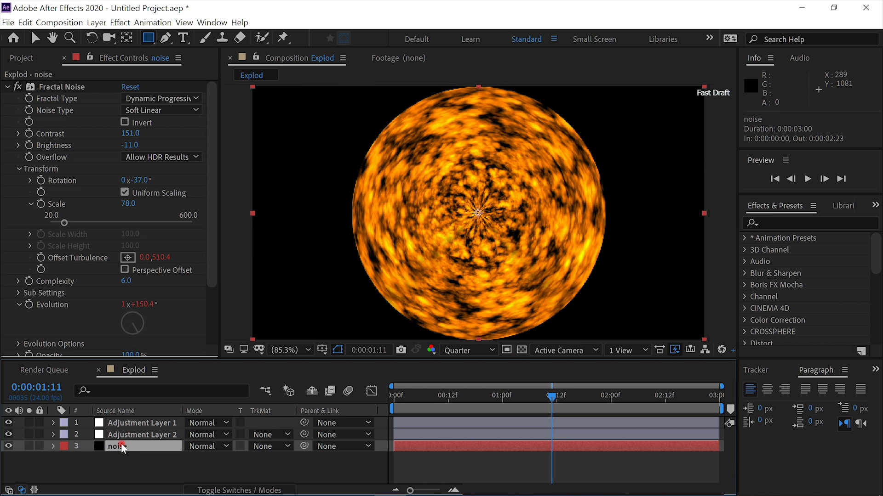
pyautogui.keyDown('shift'); pyautogui.click(146, 424); pyautogui.keyUp('shift')
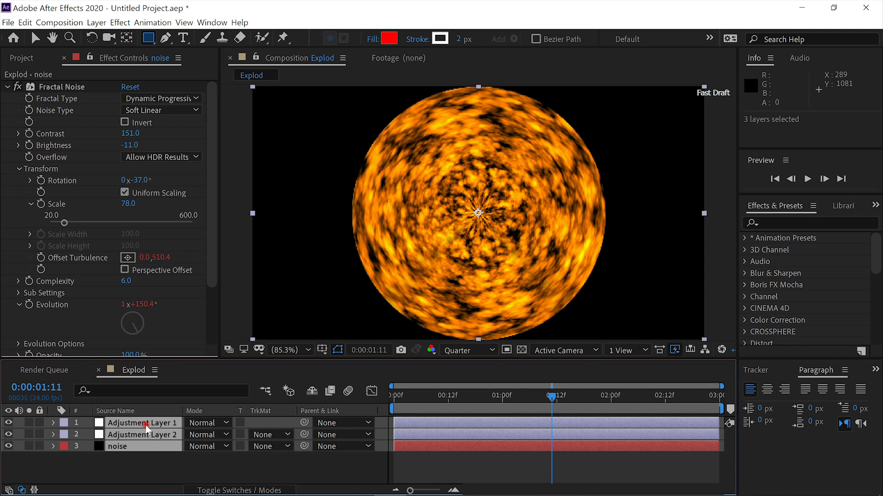
pyautogui.hotkey('ctrl', 'shift', 'c')
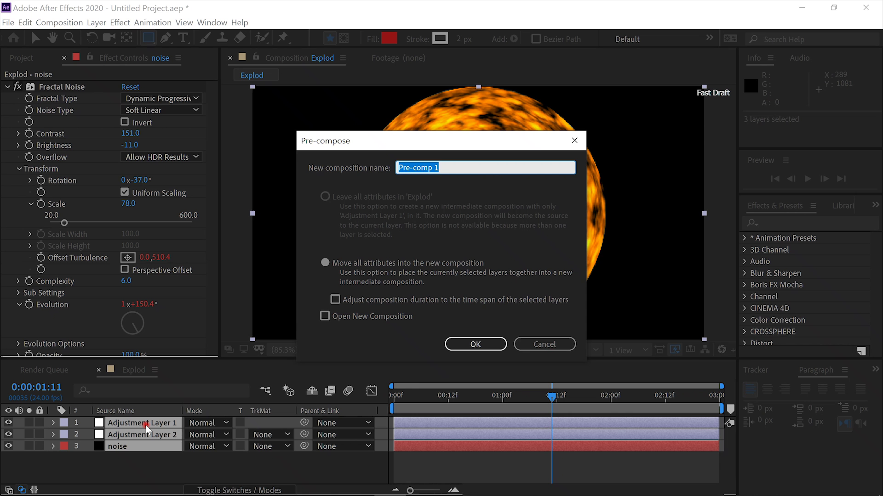
pyautogui.write('C')
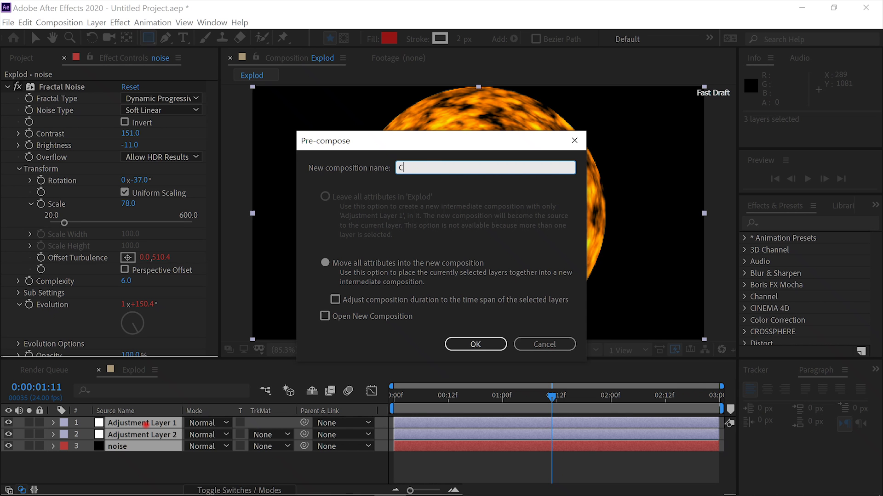
pyautogui.write('ircle')
pyautogui.click(476, 344)
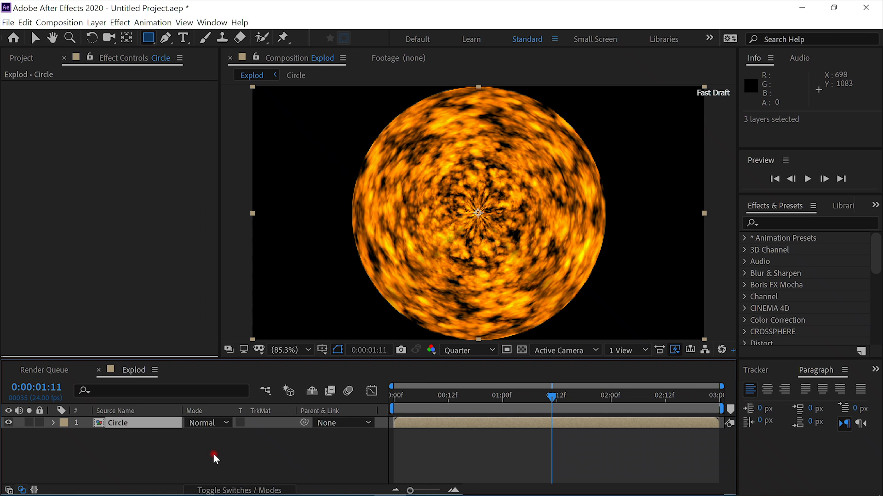
# - Scale the Circle layer to 217% so it fills the frame, and preview the animation
pyautogui.press('s')
pyautogui.moveTo(208, 434); pyautogui.dragTo(299, 453)
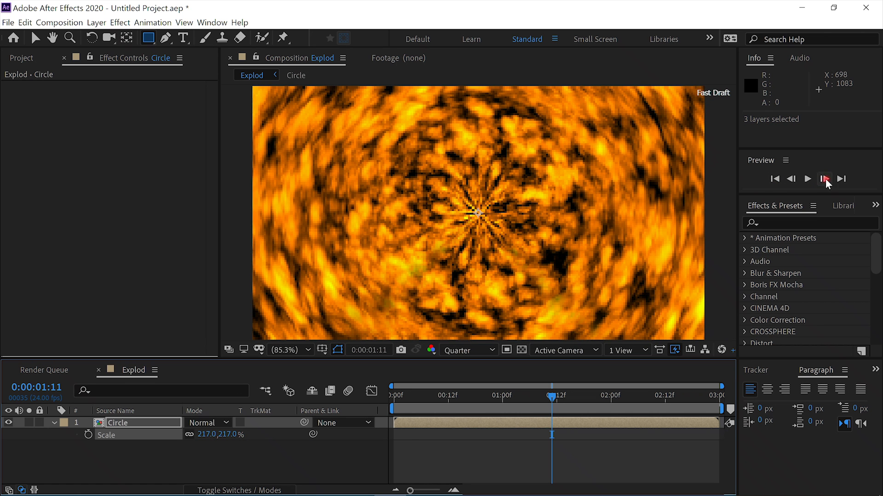
pyautogui.click(811, 178)
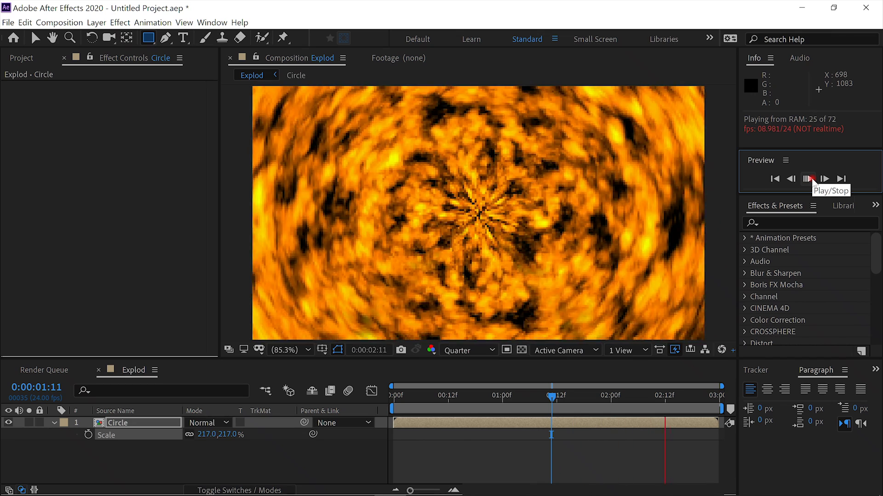
pyautogui.click(788, 481)
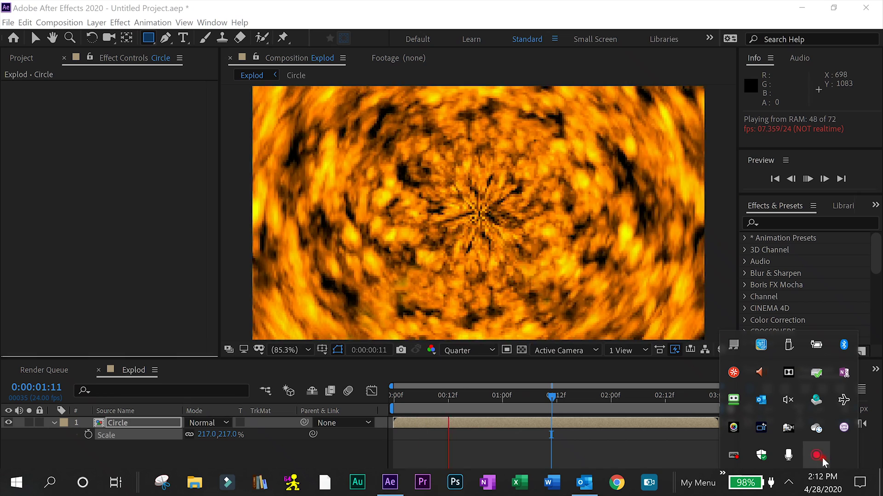
pyautogui.click(816, 455)
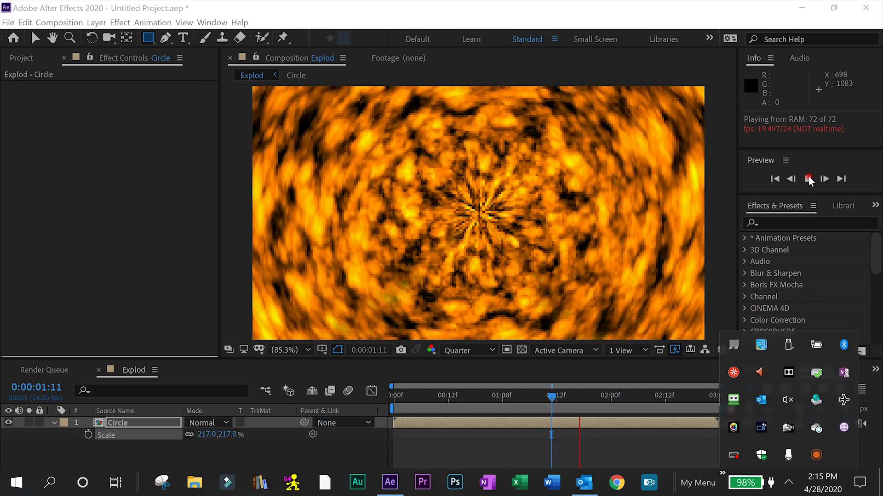
pyautogui.click(808, 179)
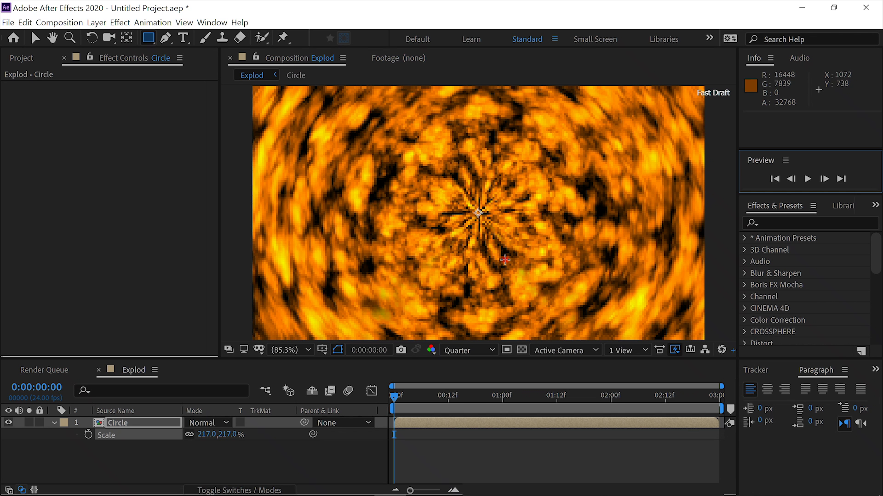
# - Collapse the Circle layer and add a black 1920 x 1080 px solid named PARTICLES above it
pyautogui.click(162, 423)
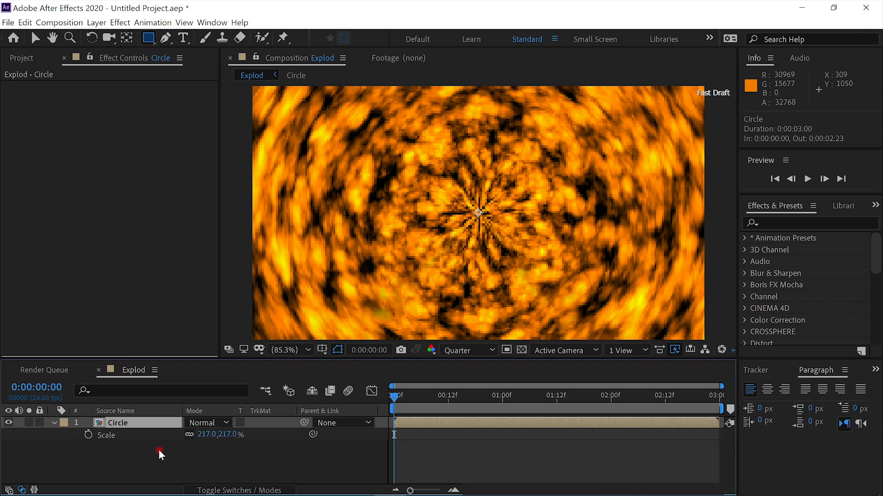
pyautogui.click(54, 422)
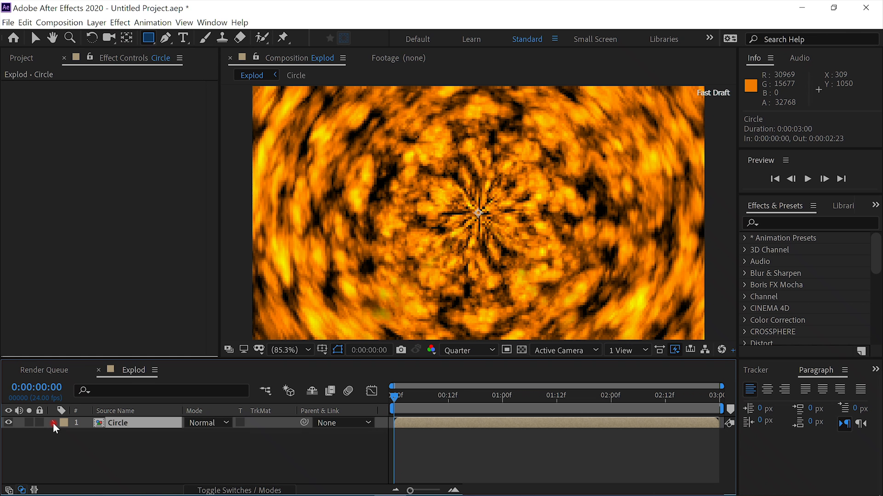
pyautogui.hotkey('ctrl', 'y')
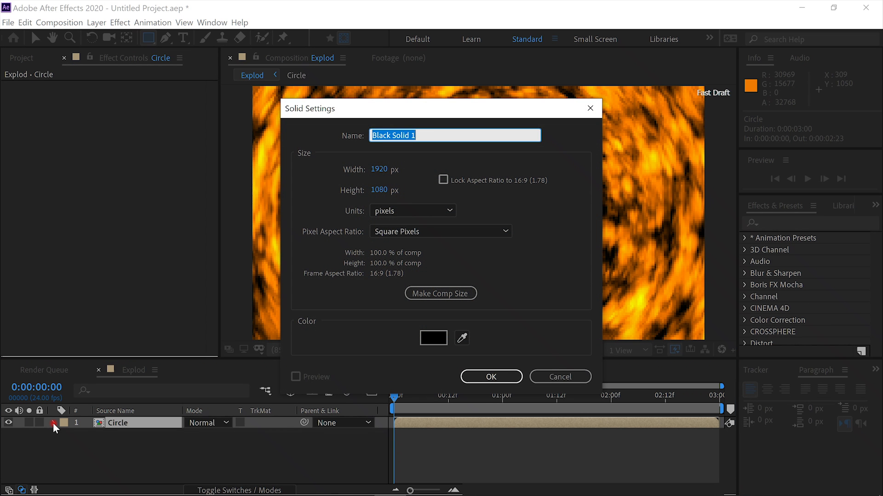
pyautogui.write('PARTICLES')
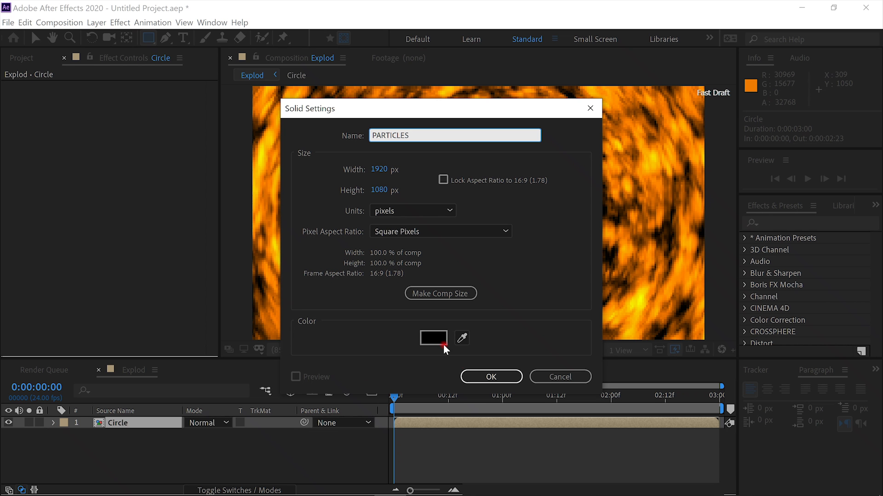
pyautogui.click(480, 373)
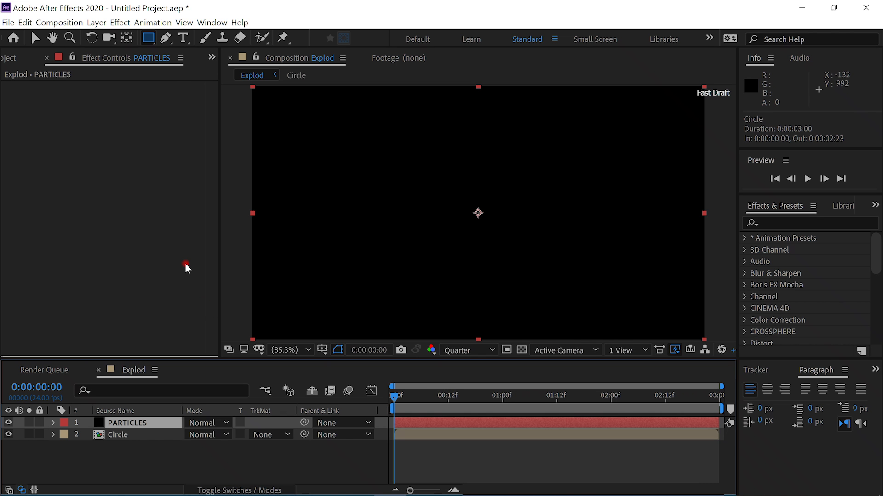
# - Apply the CC Particle World effect to the PARTICLES layer and hide the Circle layer
pyautogui.hotkey('ctrl', 'space')
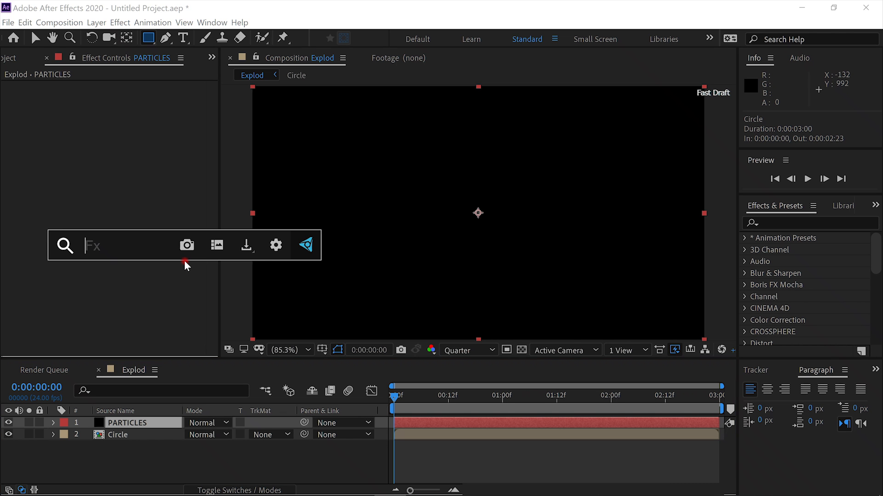
pyautogui.write('part')
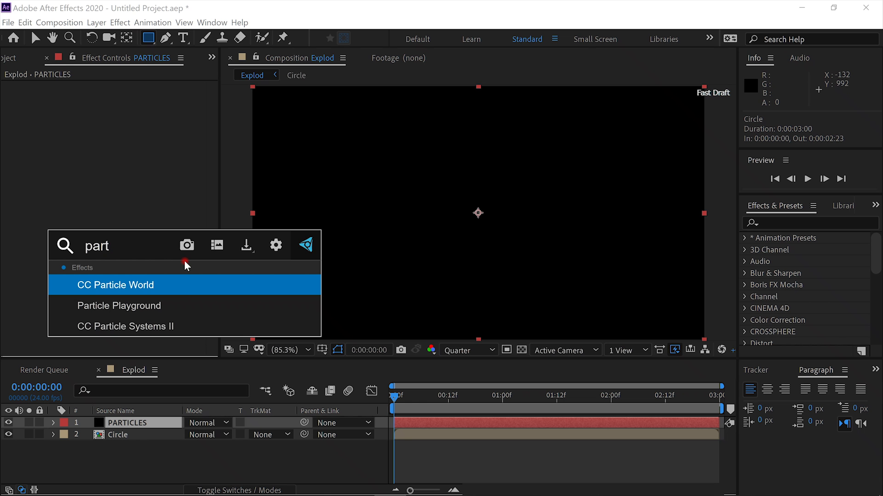
pyautogui.click(180, 280)
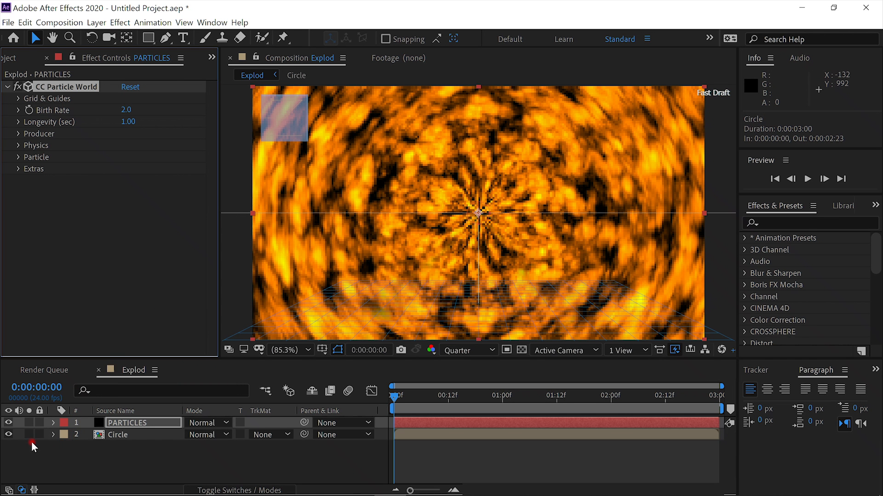
pyautogui.click(9, 434)
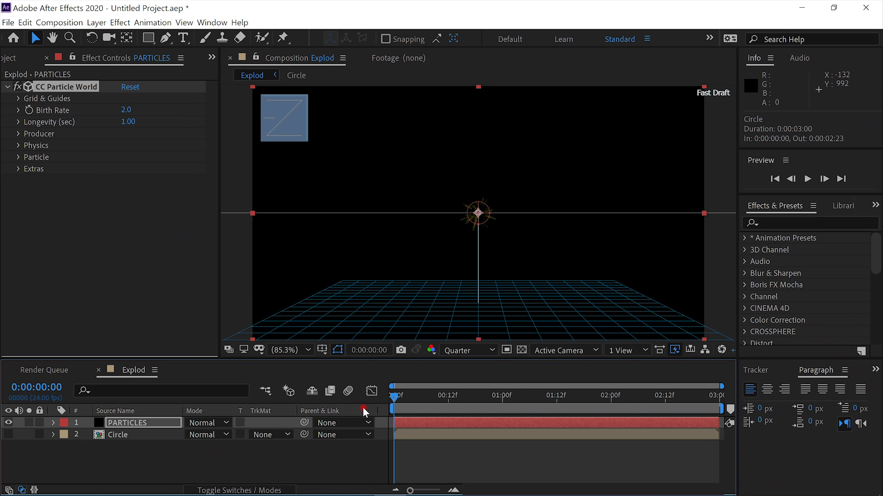
# - Set the Gravity of CC Particle World's physics to 0 and preview the particle burst
pyautogui.click(480, 398)
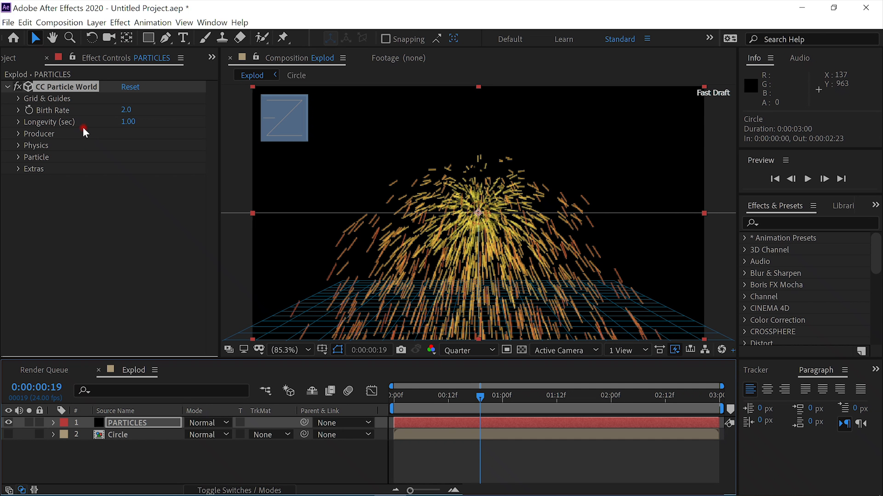
pyautogui.click(20, 145)
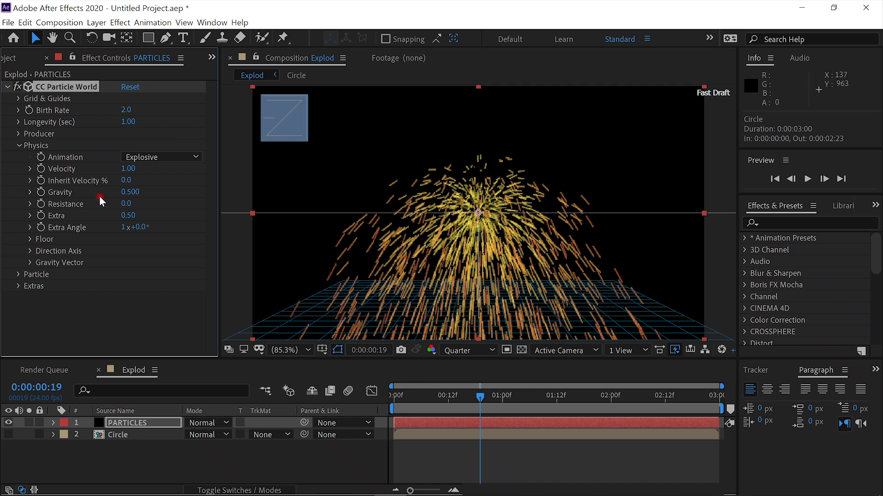
pyautogui.click(128, 193)
pyautogui.write('0')
pyautogui.press('Return')
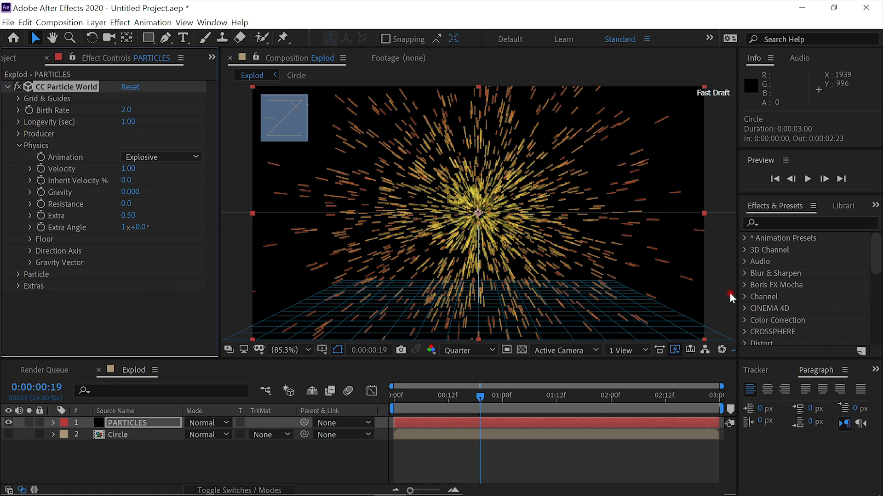
pyautogui.click(805, 181)
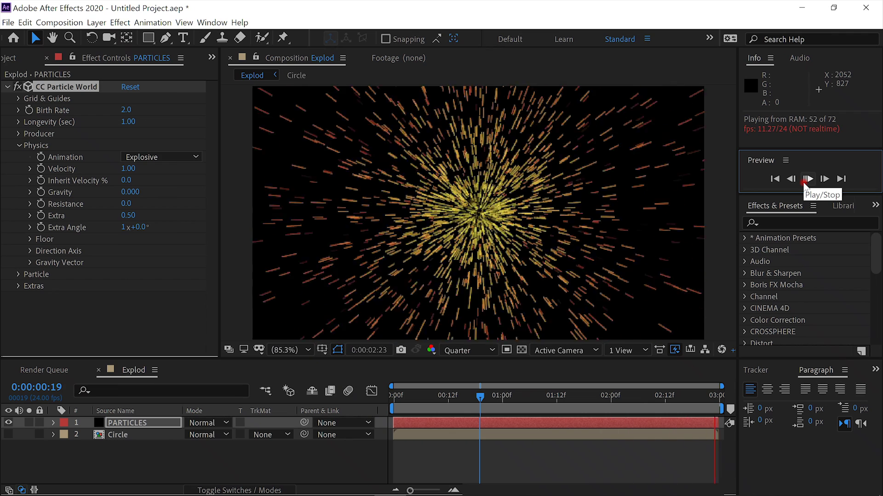
pyautogui.click(805, 180)
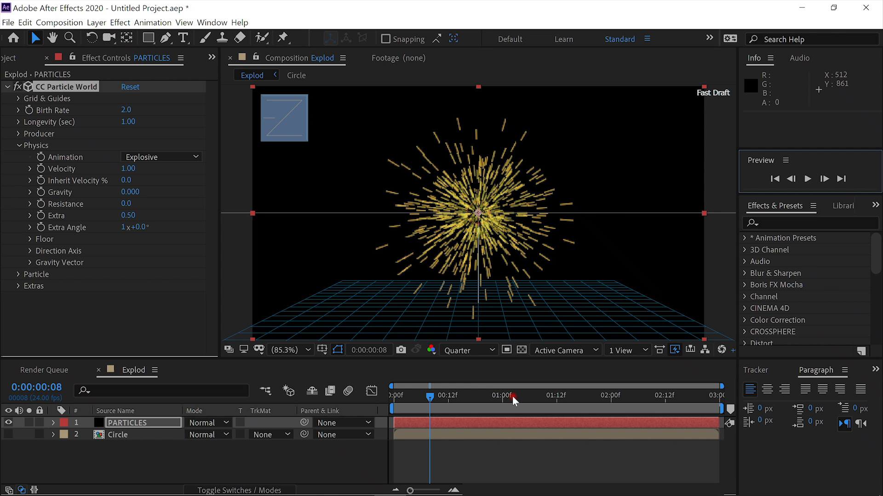
# - At 0:00:01:07, reduce the particles' Longevity to 0.33 seconds and collapse the Physics settings
pyautogui.click(534, 401)
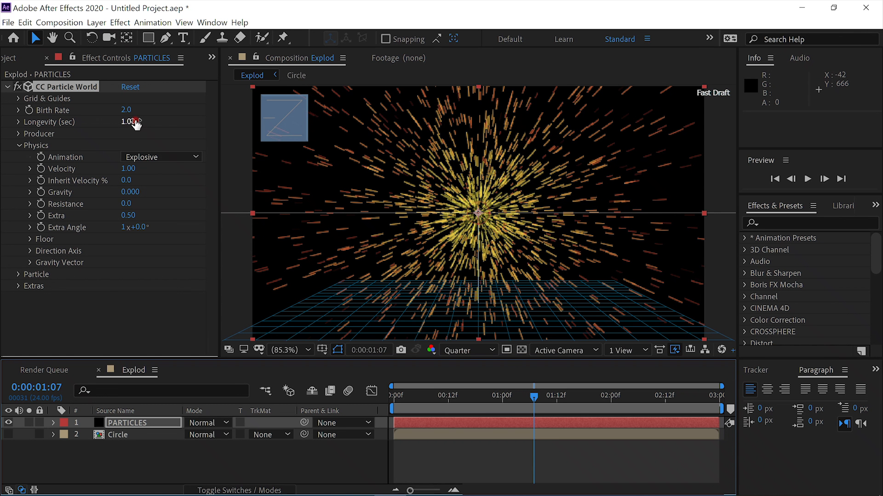
pyautogui.moveTo(135, 126); pyautogui.dragTo(89, 122)
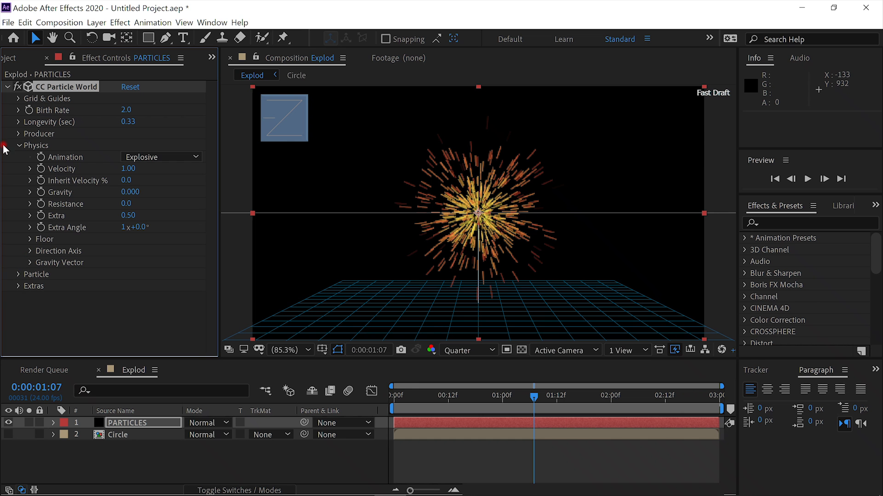
pyautogui.click(18, 145)
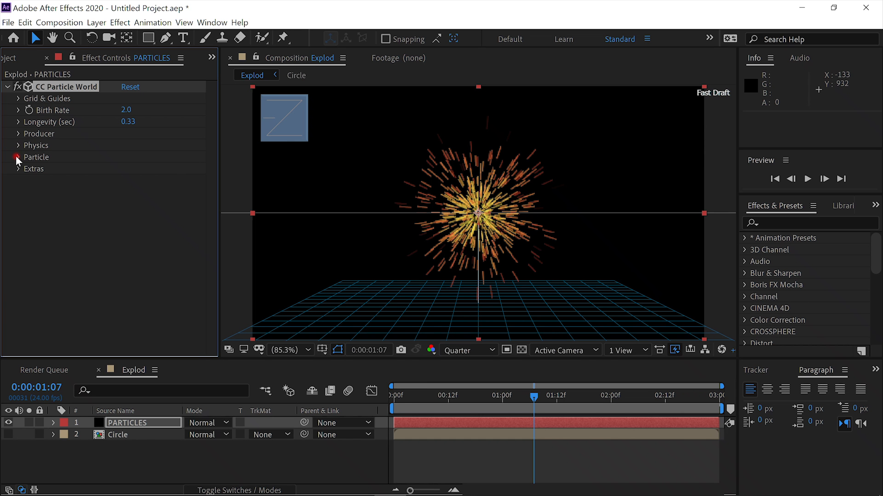
# - Change the particle type to Faded Sphere and increase the particles' Birth Size to 1.900
pyautogui.click(17, 157)
pyautogui.click(195, 168)
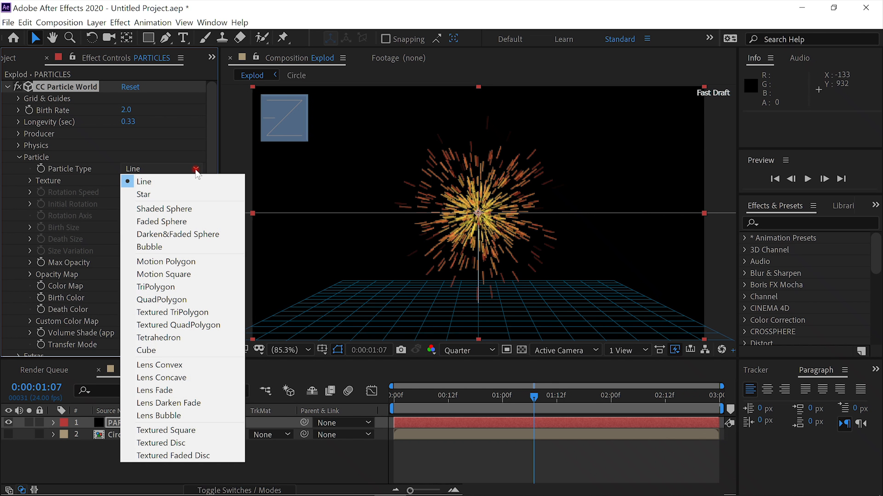
pyautogui.click(185, 223)
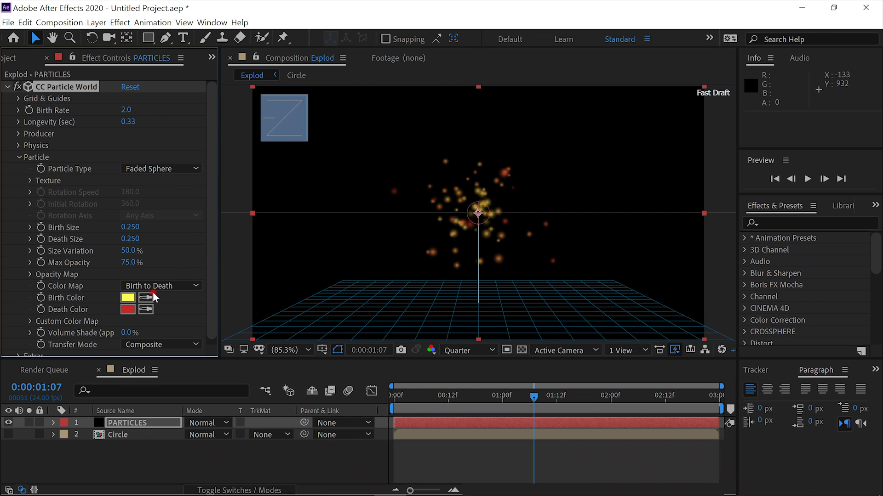
pyautogui.moveTo(131, 232); pyautogui.dragTo(259, 242)
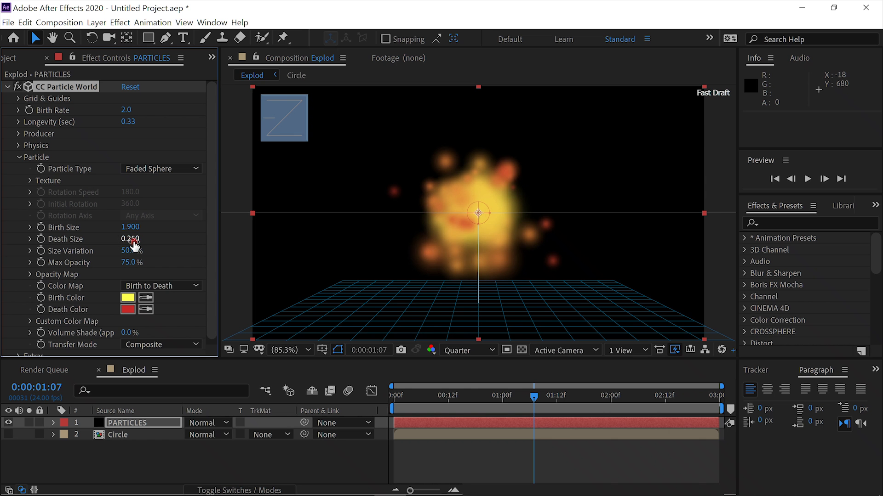
# - Increase the particles' Death Size to 5.570 and preview the burst
pyautogui.moveTo(168, 245); pyautogui.dragTo(538, 280)
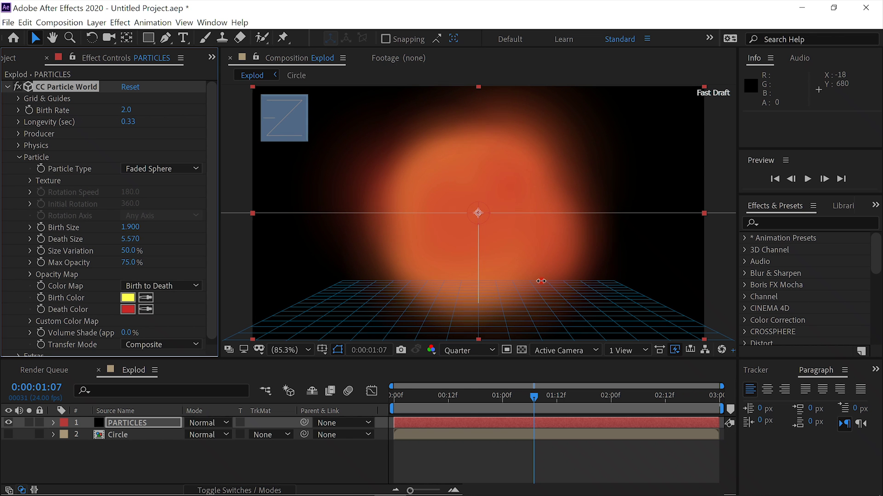
pyautogui.click(806, 180)
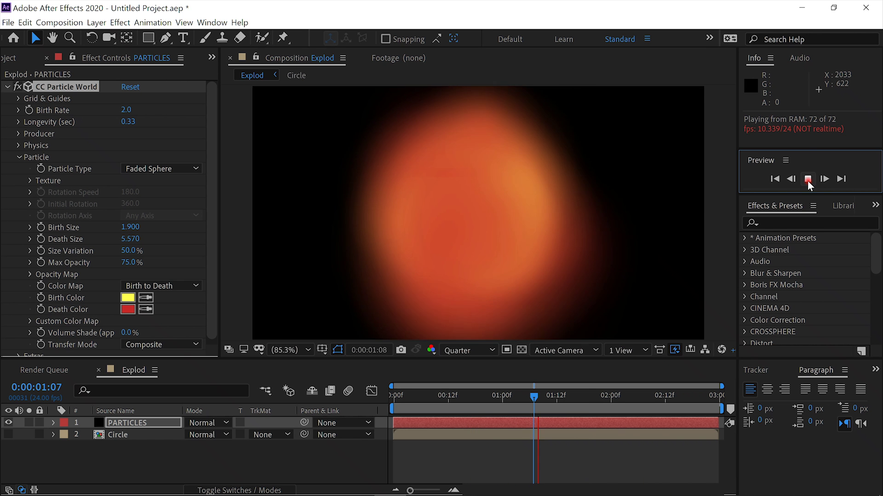
pyautogui.click(807, 181)
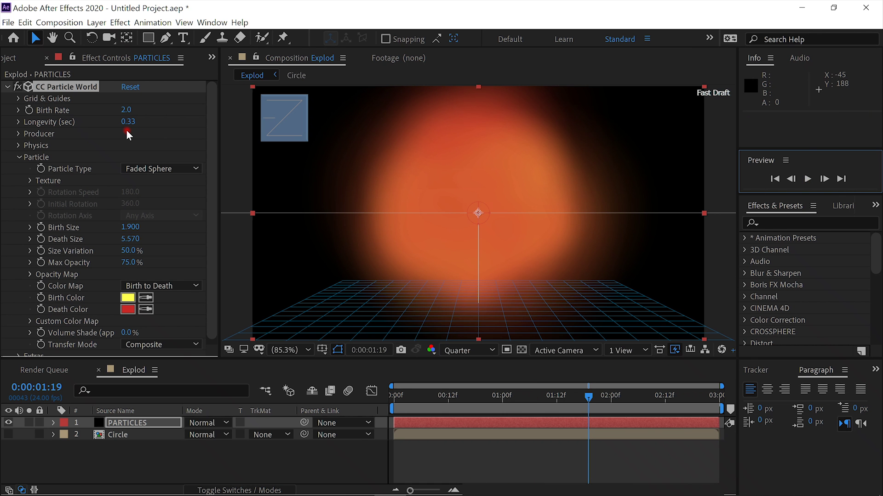
# - Reduce the particles' Longevity to 0.23 seconds and preview the shorter burst
pyautogui.moveTo(124, 124); pyautogui.dragTo(121, 124)
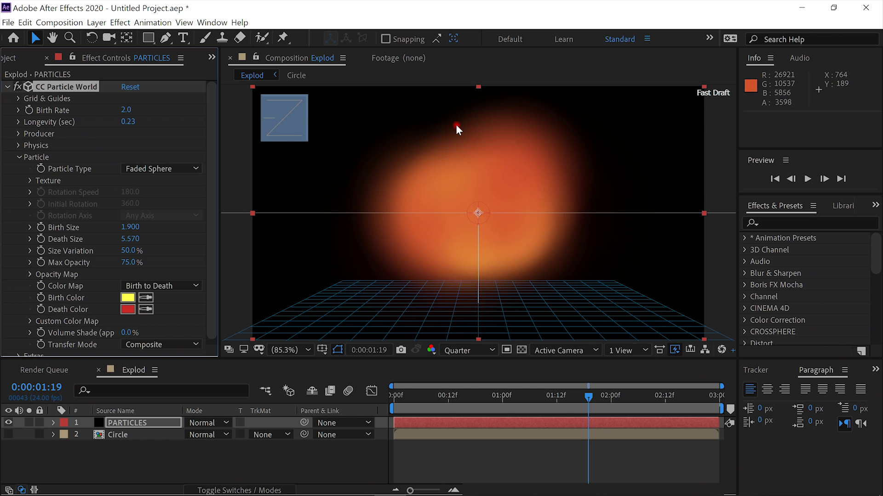
pyautogui.click(809, 179)
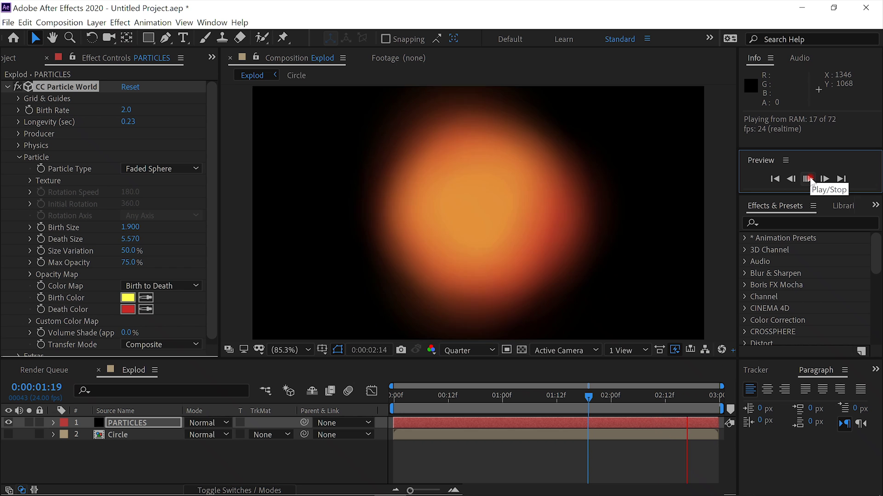
pyautogui.click(810, 178)
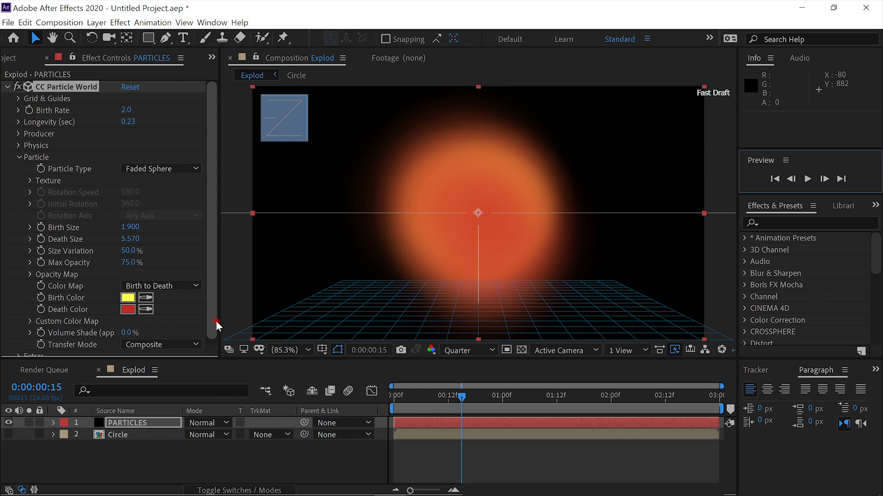
# - Apply the Bezier Warp effect to the PARTICLES layer
pyautogui.moveTo(206, 319); pyautogui.dragTo(208, 325)
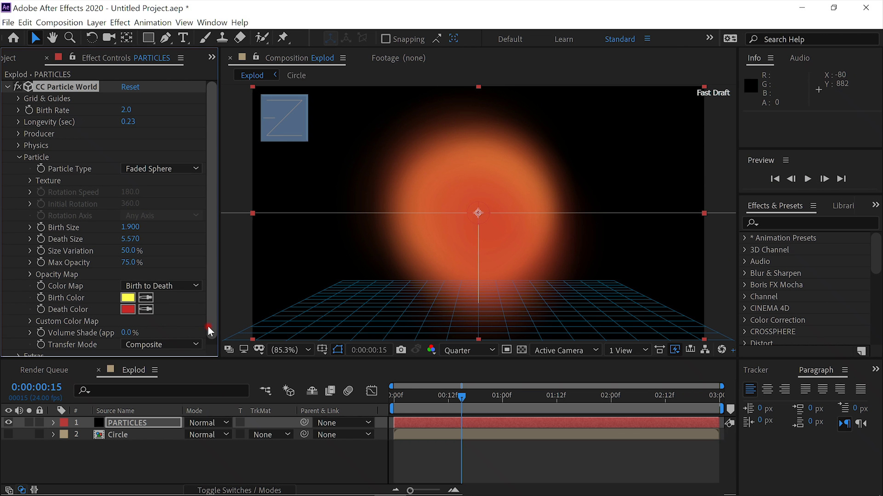
pyautogui.click(126, 420)
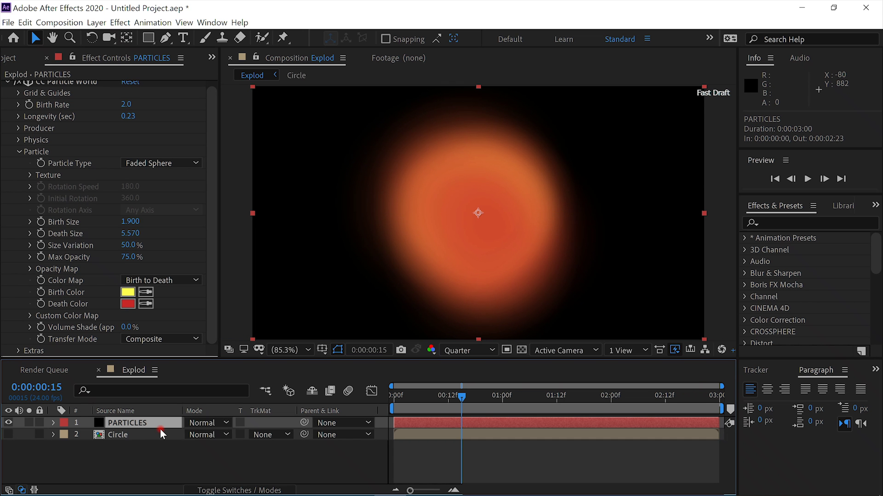
pyautogui.hotkey('ctrl', 'space')
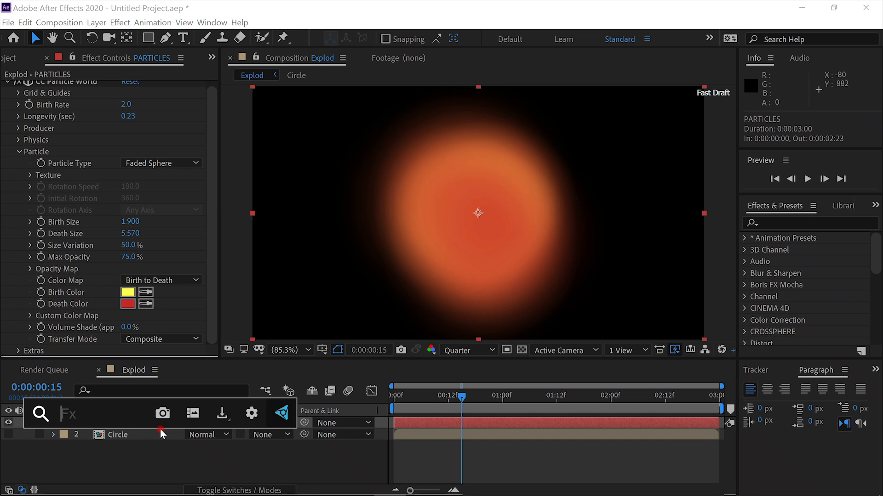
pyautogui.write('be')
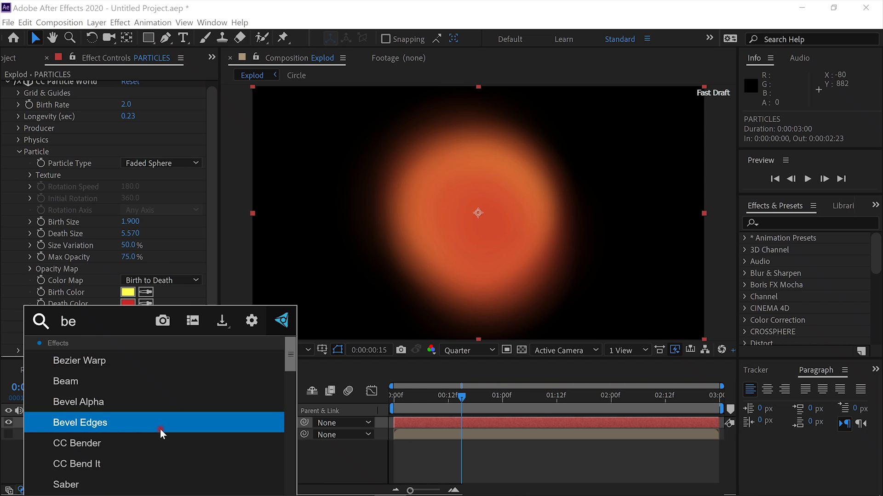
pyautogui.click(160, 365)
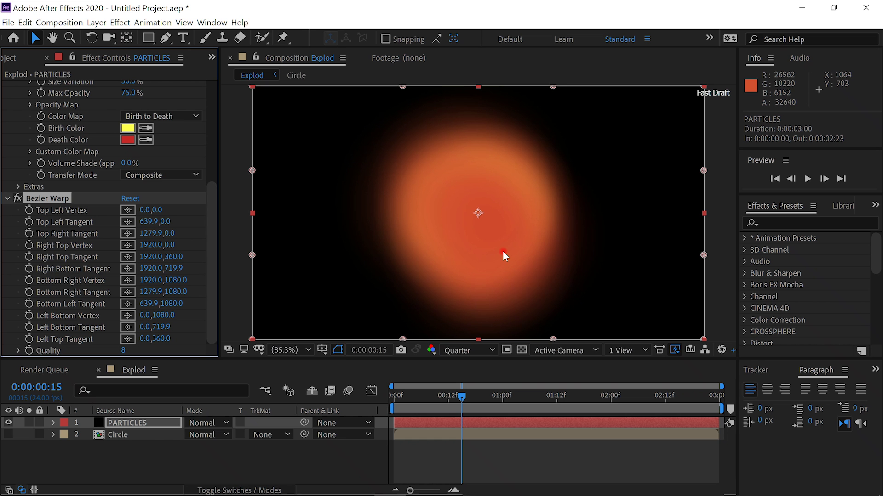
# - Bow the Bezier Warp's top and bottom edges inward, with top tangents at about Y 168 and 162 and bottom tangents at about Y 894 and 920
pyautogui.press(',')
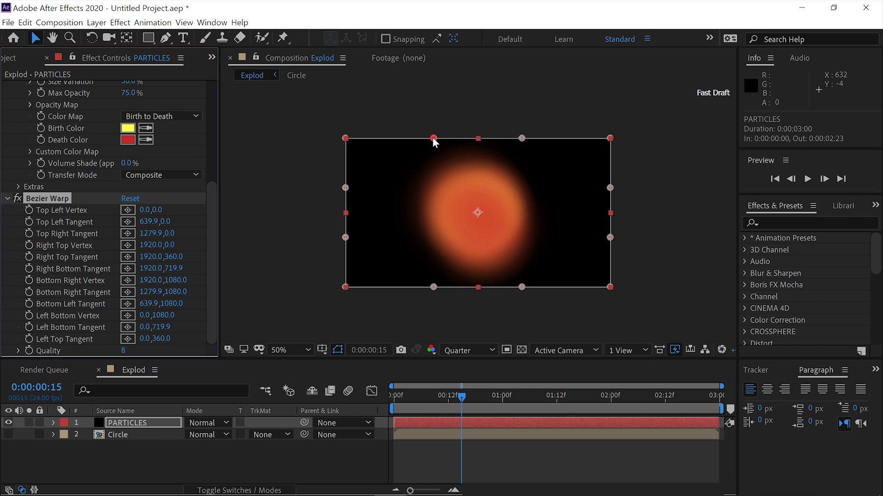
pyautogui.moveTo(433, 139); pyautogui.dragTo(435, 154)
pyautogui.moveTo(523, 140); pyautogui.dragTo(523, 160)
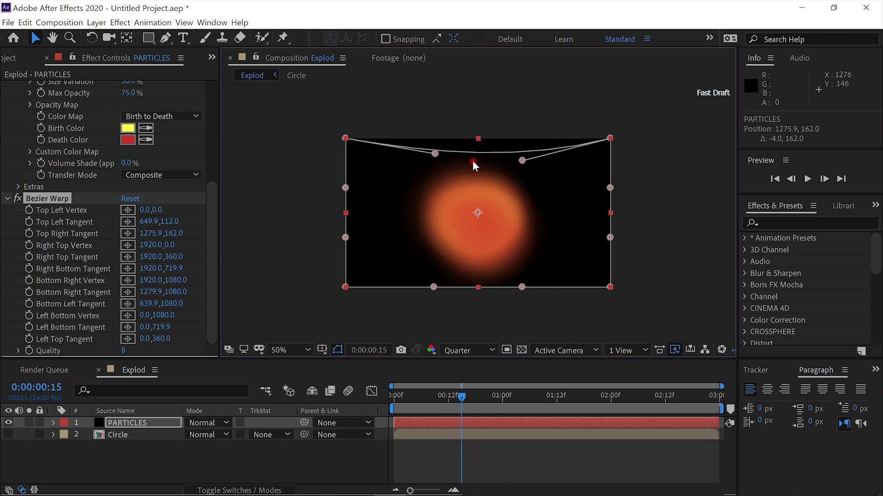
pyautogui.moveTo(442, 153); pyautogui.dragTo(436, 164)
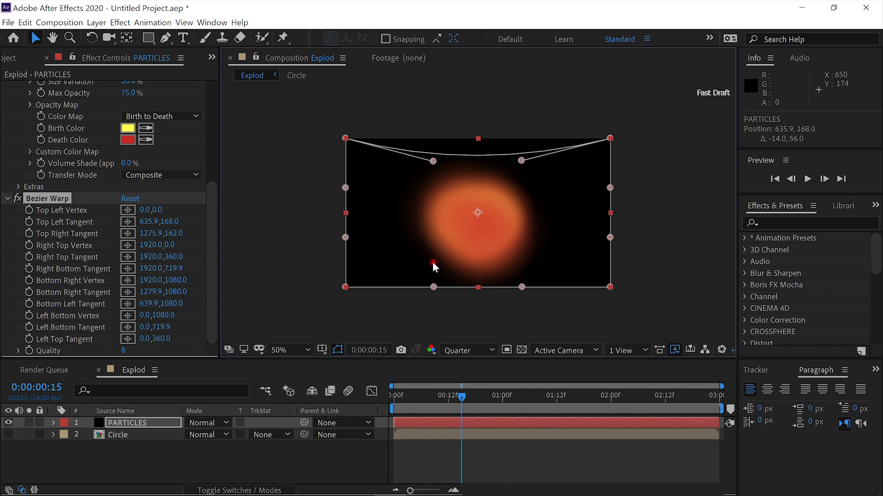
pyautogui.moveTo(435, 290); pyautogui.dragTo(435, 264)
pyautogui.moveTo(524, 288); pyautogui.dragTo(521, 264)
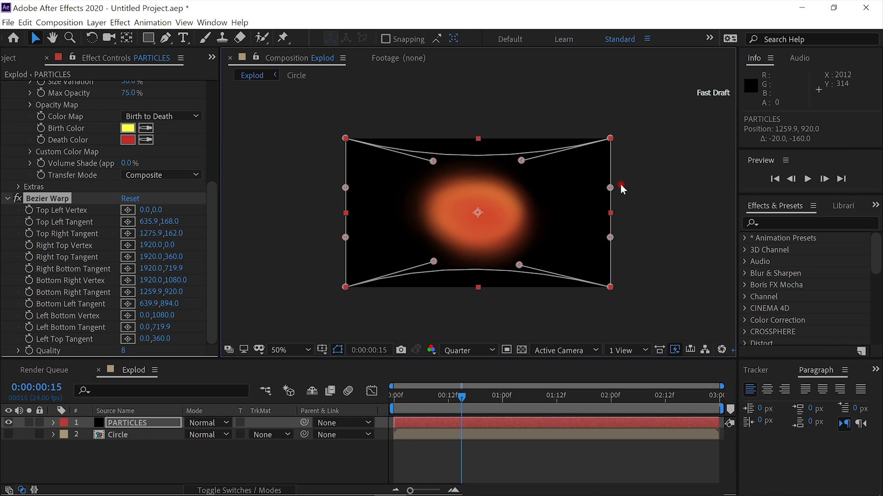
# - Bow the Bezier Warp's side edges outward, with the right tangents at about X 2095 and the left tangents at about X -226 and -236
pyautogui.moveTo(613, 190); pyautogui.dragTo(636, 184)
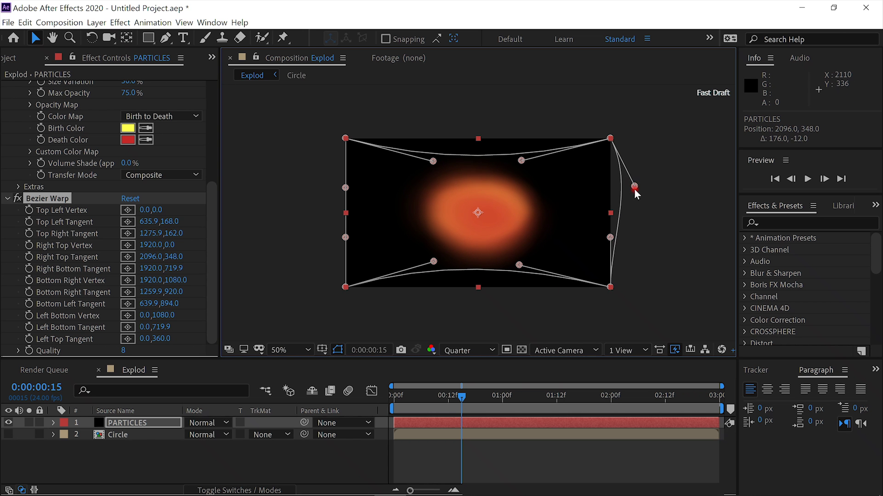
pyautogui.moveTo(611, 237); pyautogui.dragTo(636, 235)
pyautogui.moveTo(346, 187); pyautogui.dragTo(315, 196)
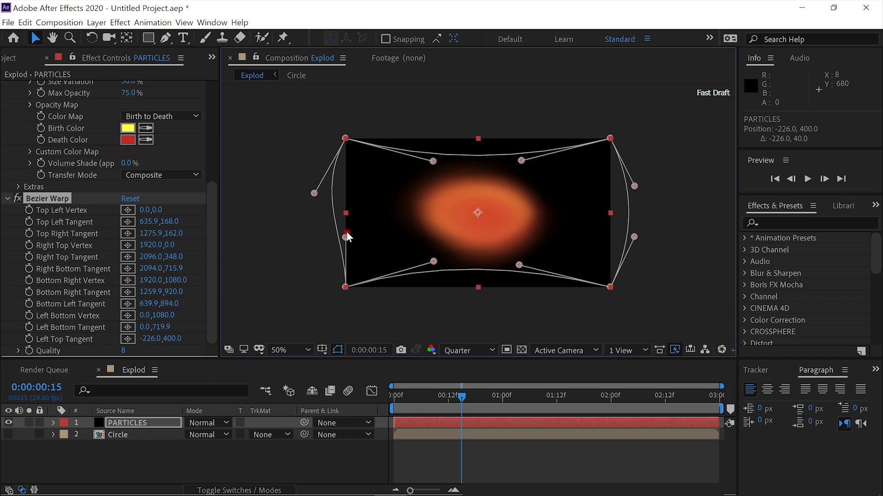
pyautogui.moveTo(339, 237); pyautogui.dragTo(323, 244)
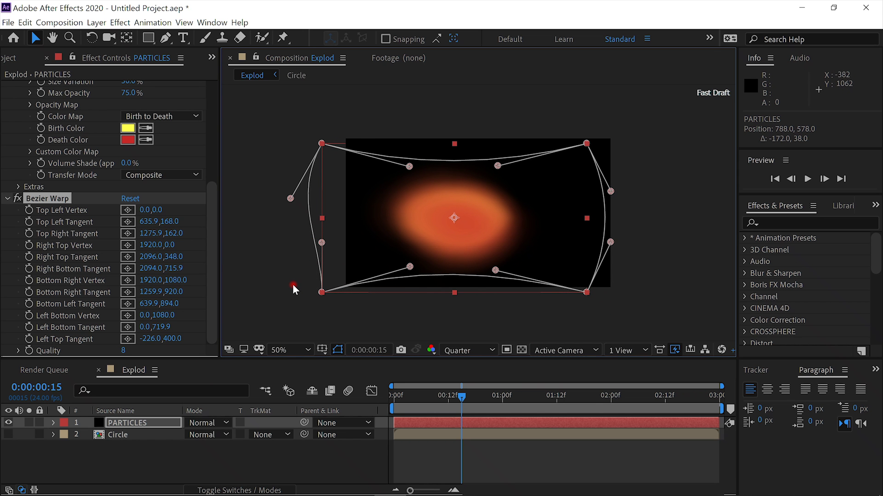
pyautogui.hotkey('ctrl', 'z')
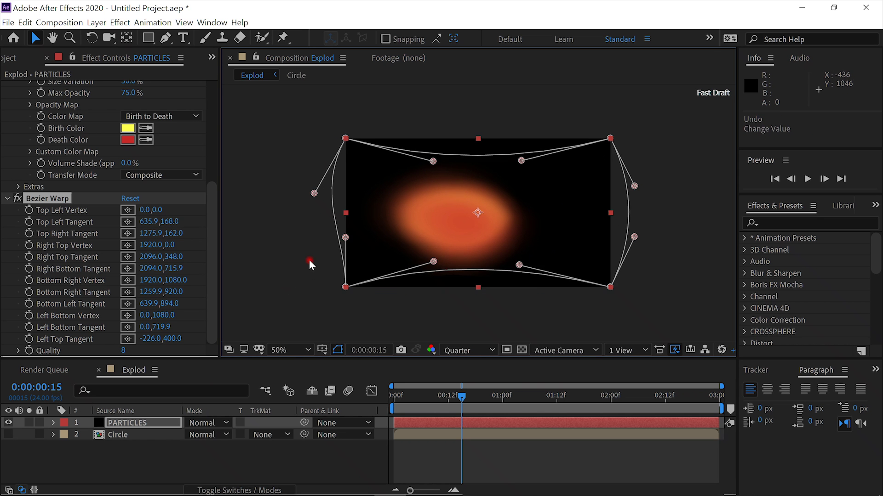
pyautogui.moveTo(345, 238); pyautogui.dragTo(311, 249)
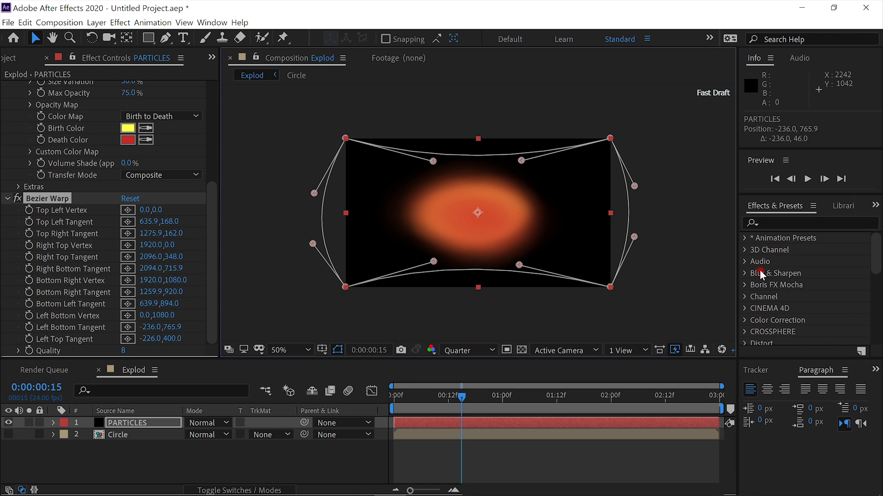
# - Preview the warped particle burst, deselect the layer and fit the composition to the viewer
pyautogui.click(804, 180)
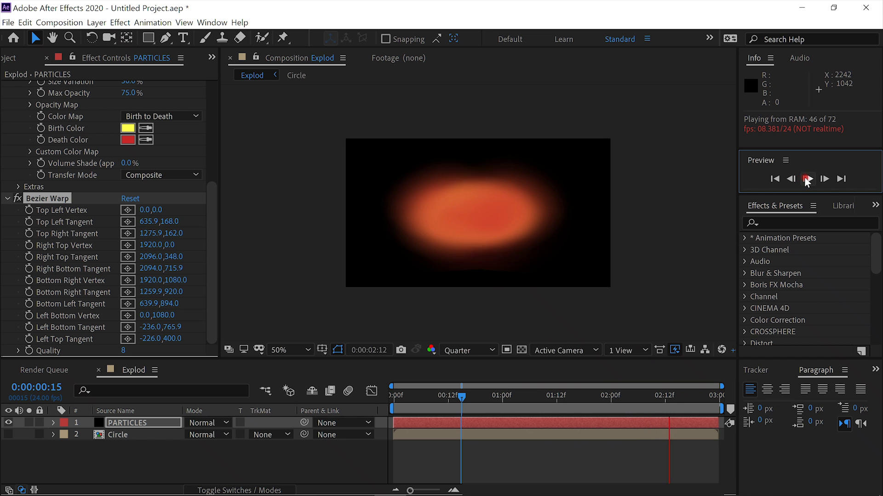
pyautogui.click(807, 180)
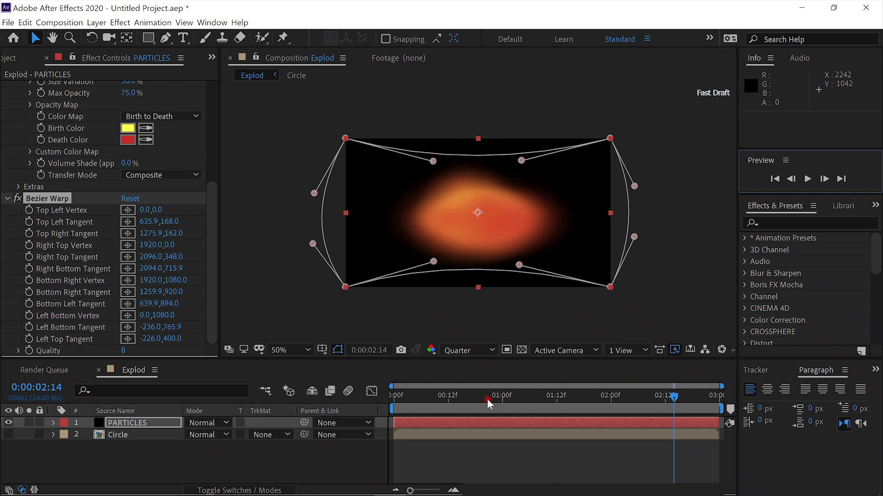
pyautogui.click(547, 465)
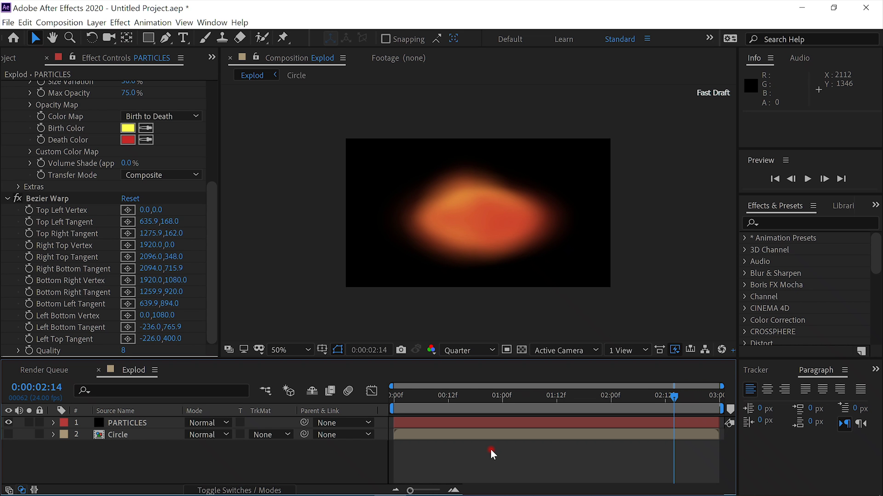
pyautogui.hotkey('shift', '/')
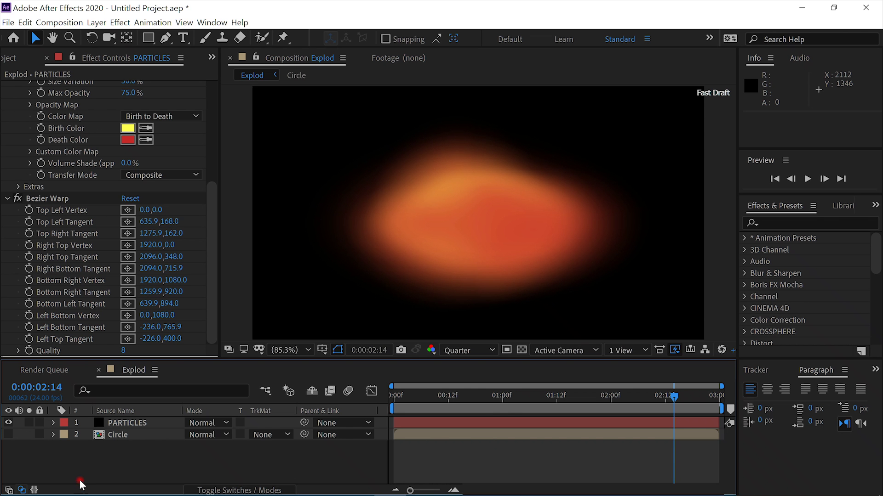
# - Show the Circle layer, set its track matte to Alpha Matte "PARTICLES" and preview the fiery burst
pyautogui.click(9, 435)
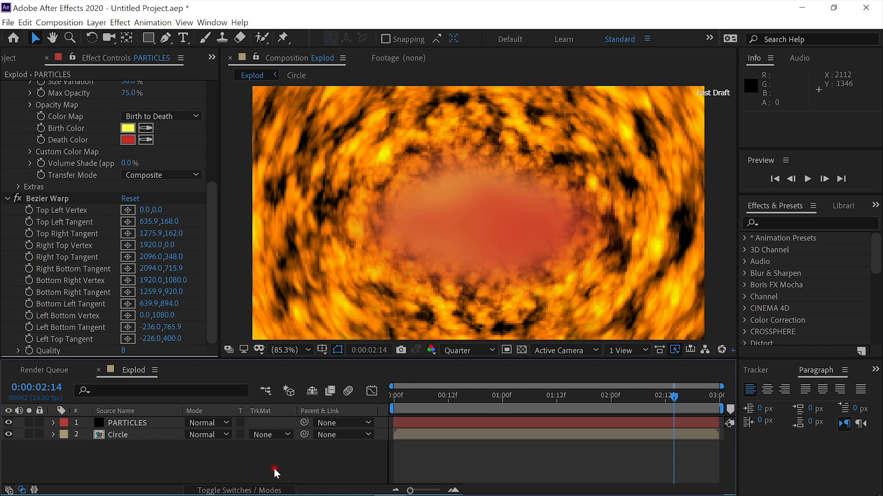
pyautogui.click(242, 490)
pyautogui.click(239, 491)
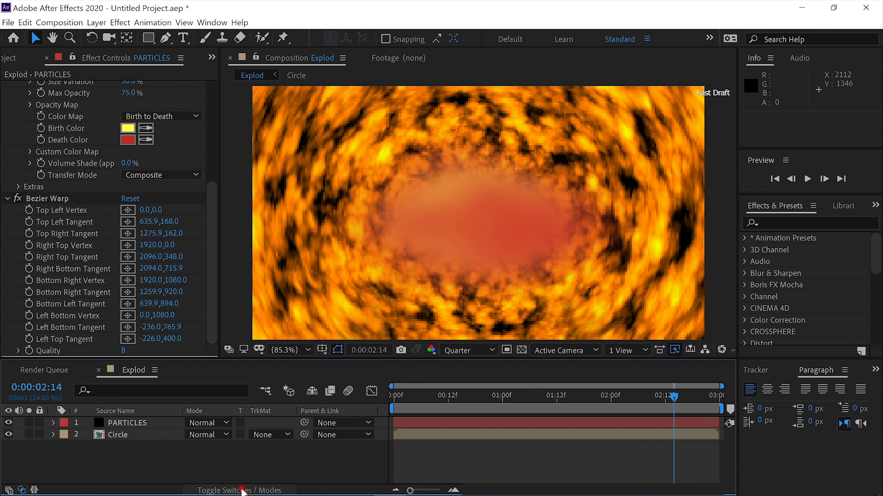
pyautogui.click(288, 434)
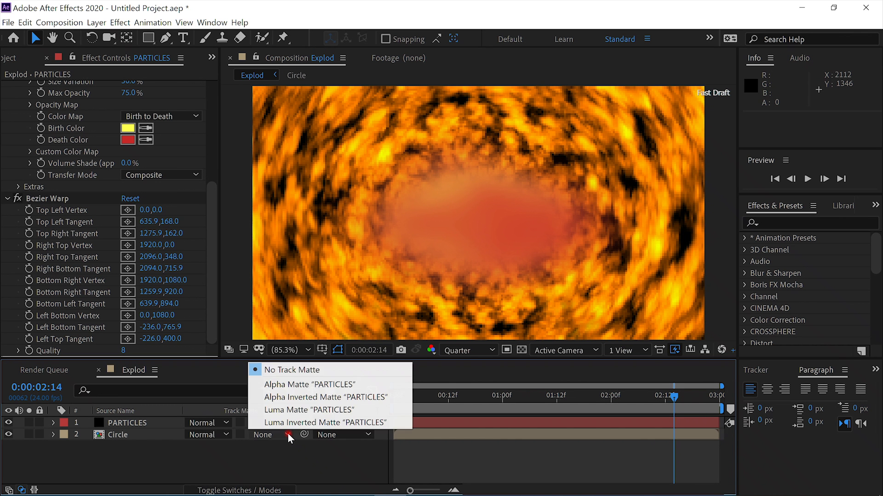
pyautogui.click(292, 389)
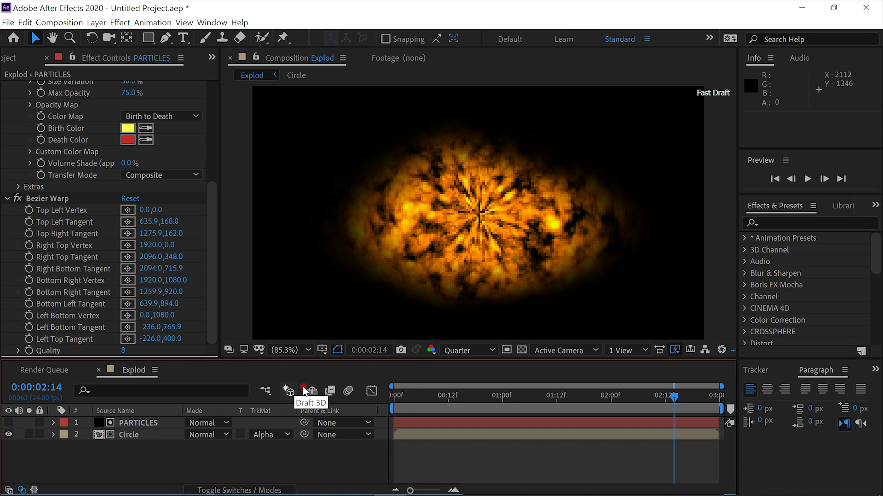
pyautogui.click(807, 179)
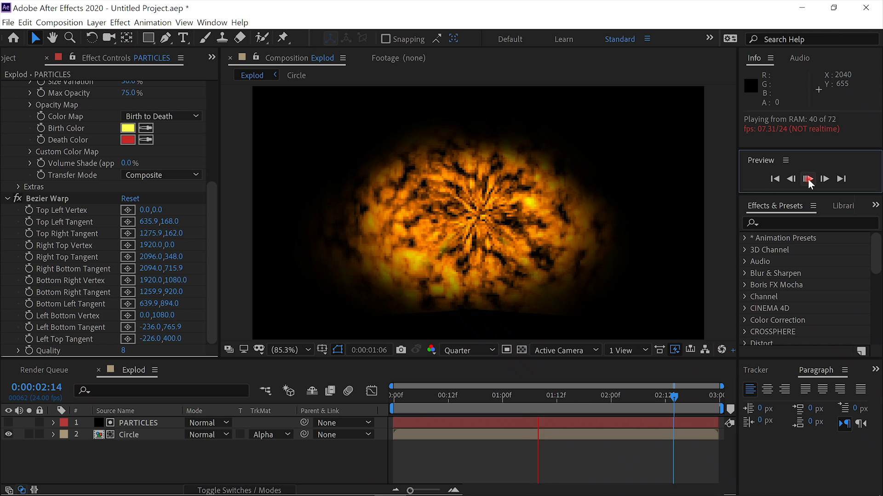
pyautogui.click(807, 178)
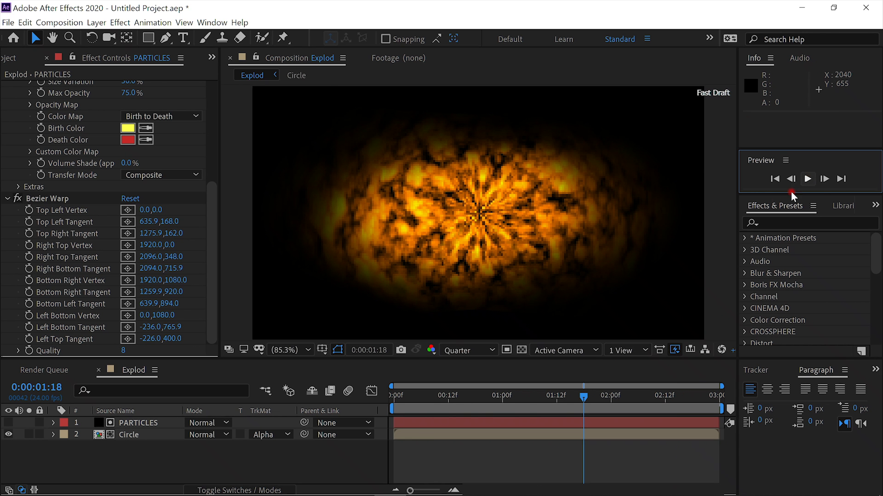
# - Add an adjustment layer above the PARTICLES layer
pyautogui.click(155, 421)
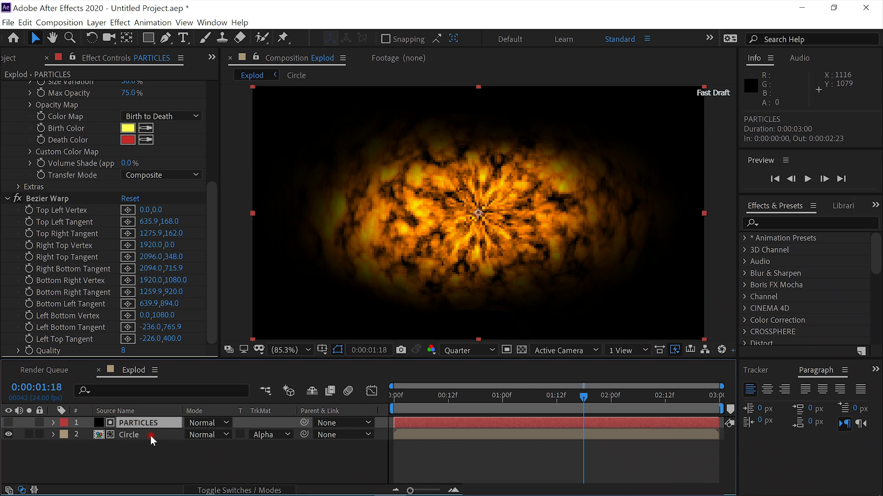
pyautogui.click(150, 434)
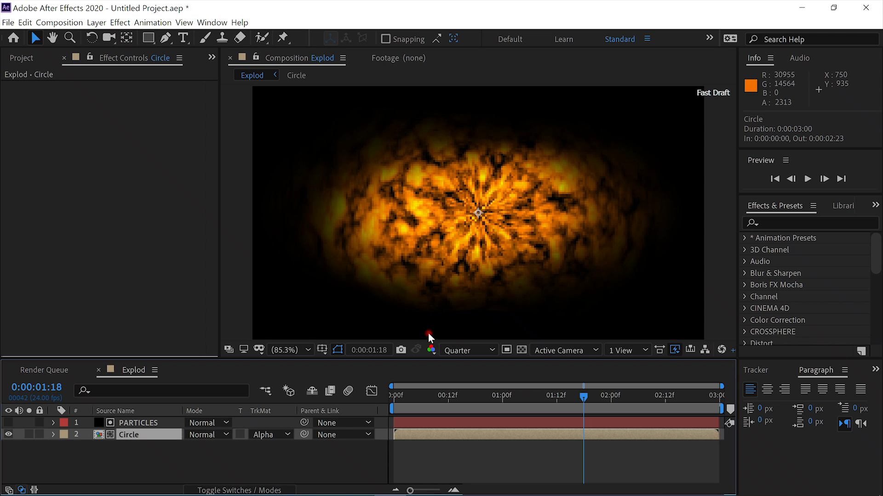
pyautogui.click(148, 423)
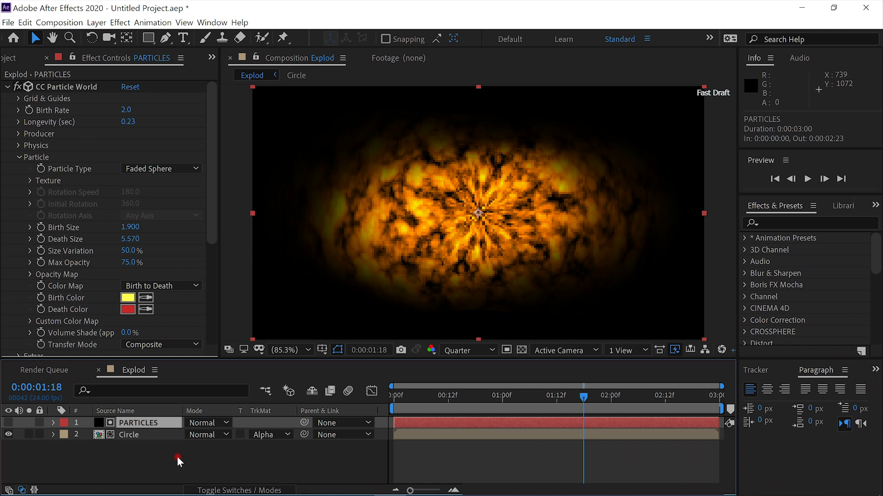
pyautogui.hotkey('ctrl', 'alt', 'y')
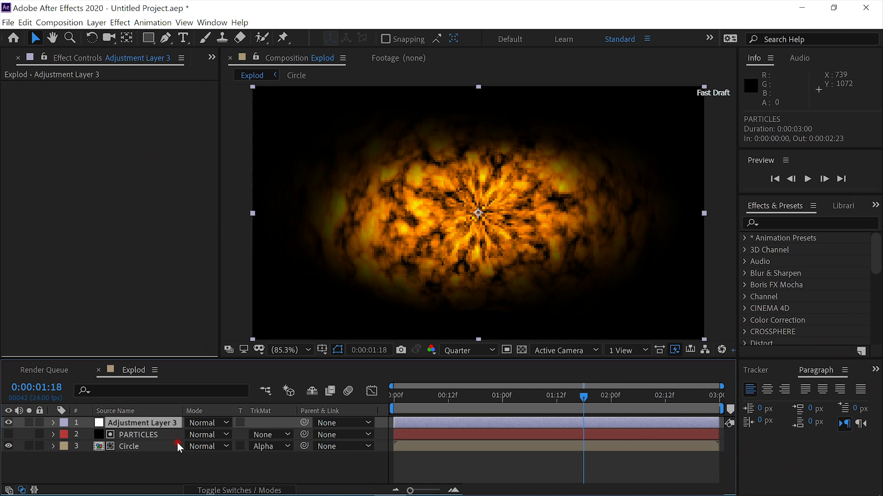
# - Apply the Timewarp effect to the adjustment layer above PARTICLES
pyautogui.click(164, 425)
pyautogui.hotkey('ctrl', 'space')
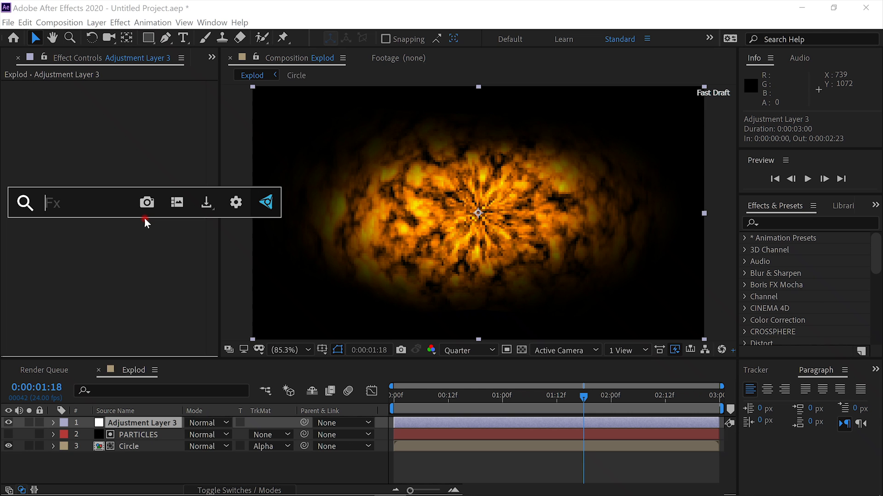
pyautogui.write('timew')
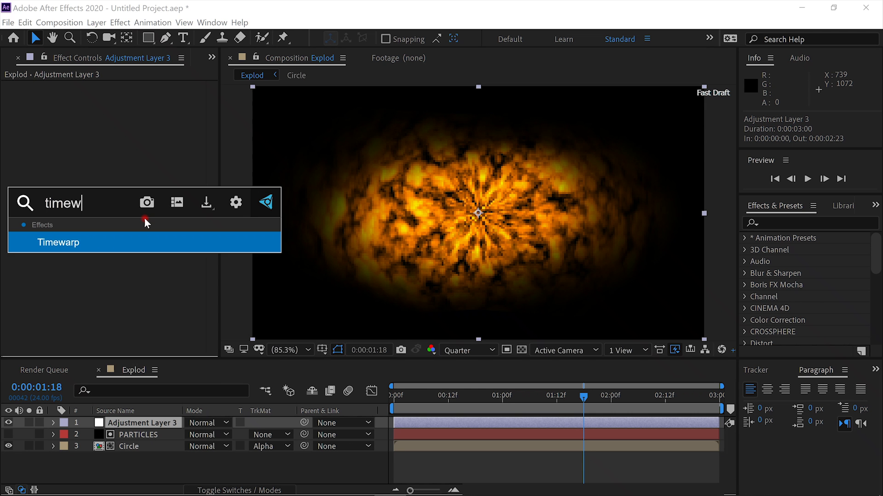
pyautogui.press('Return')
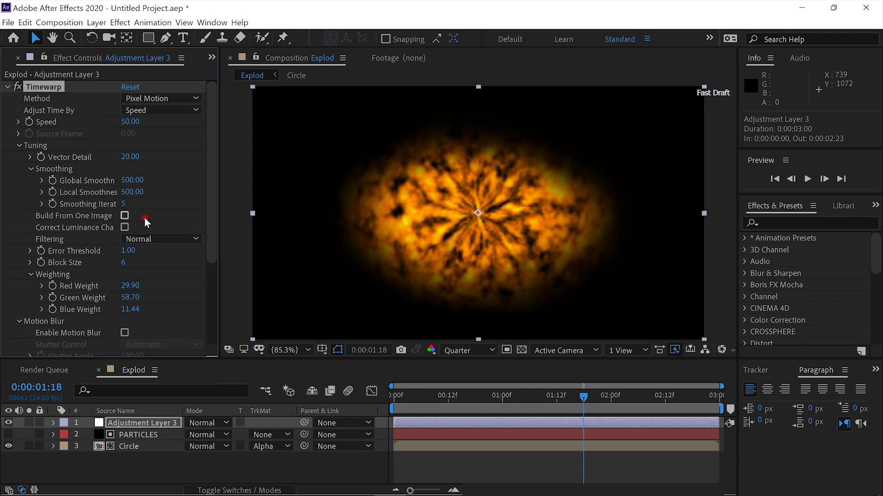
# - Set the Timewarp speed to 30 and preview the slowed burst from the first frame
pyautogui.click(133, 121)
pyautogui.write('30')
pyautogui.click(160, 169)
pyautogui.click(452, 395)
pyautogui.moveTo(452, 396); pyautogui.dragTo(366, 393)
pyautogui.click(808, 179)
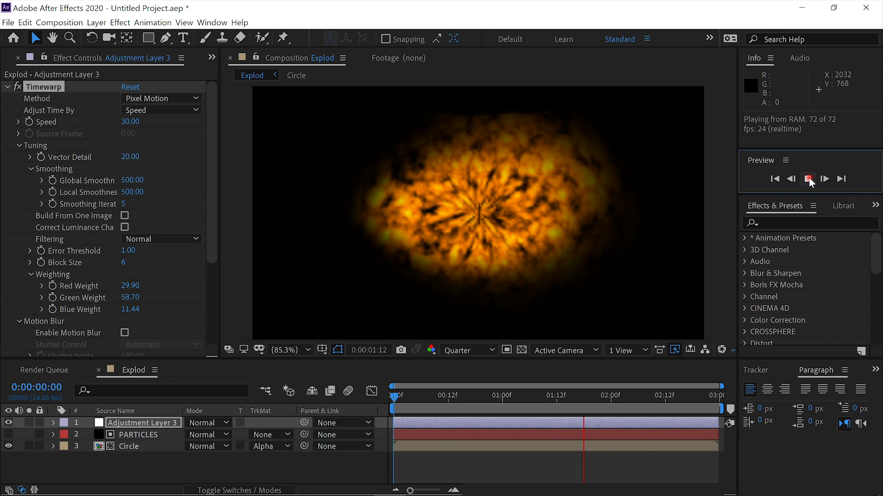
pyautogui.click(809, 179)
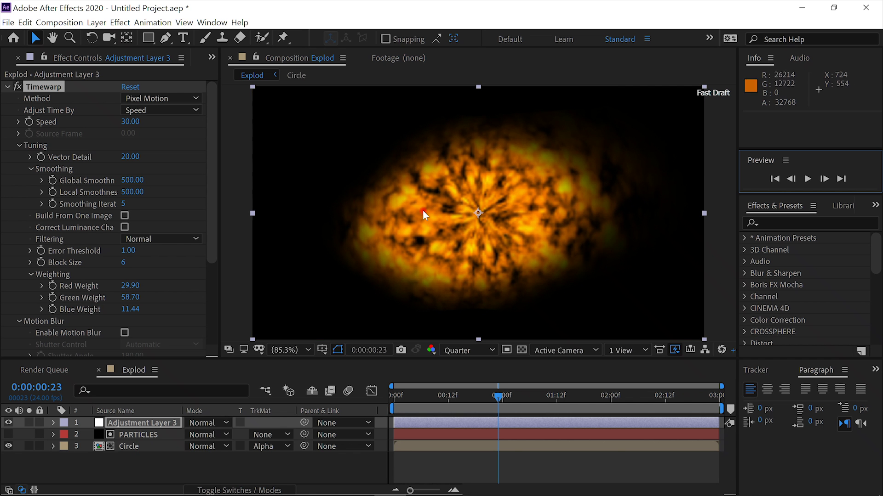
# - Pre-compose the adjustment, PARTICLES and Circle layers into a new composition named "Blob", moving all attributes
pyautogui.click(153, 424)
pyautogui.keyDown('shift'); pyautogui.click(153, 445); pyautogui.keyUp('shift')
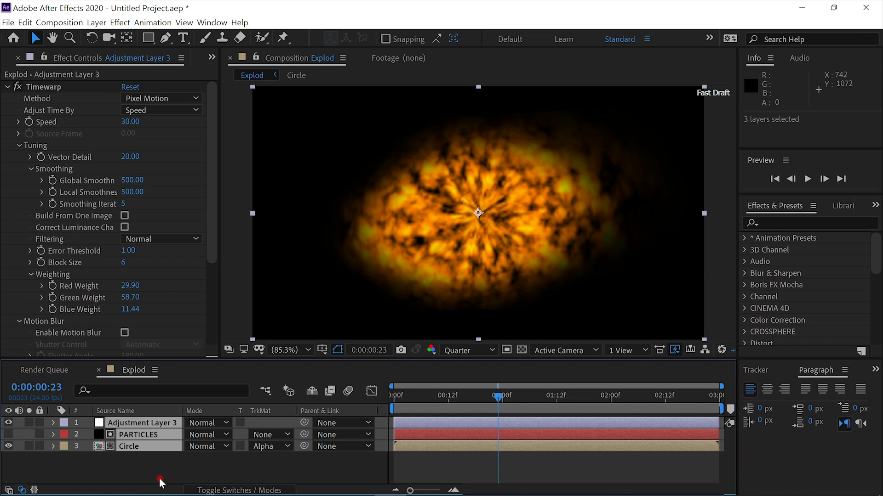
pyautogui.hotkey('ctrl', 'shift', 'c')
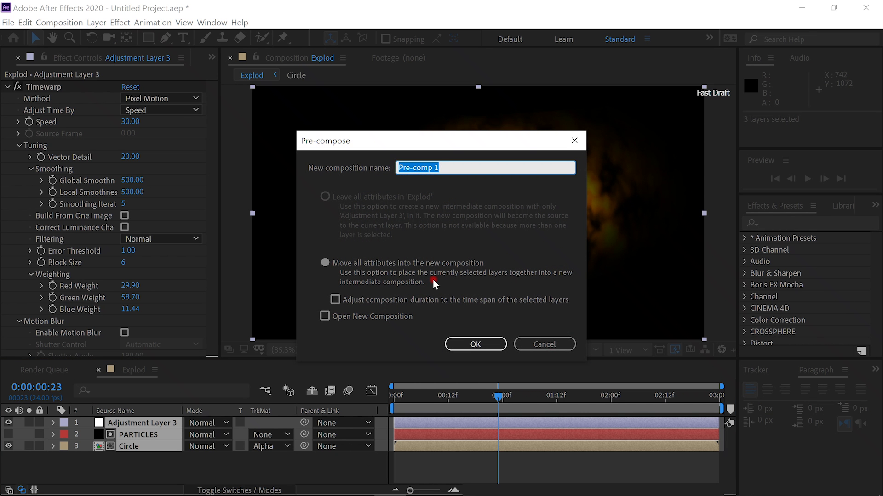
pyautogui.write('Blob')
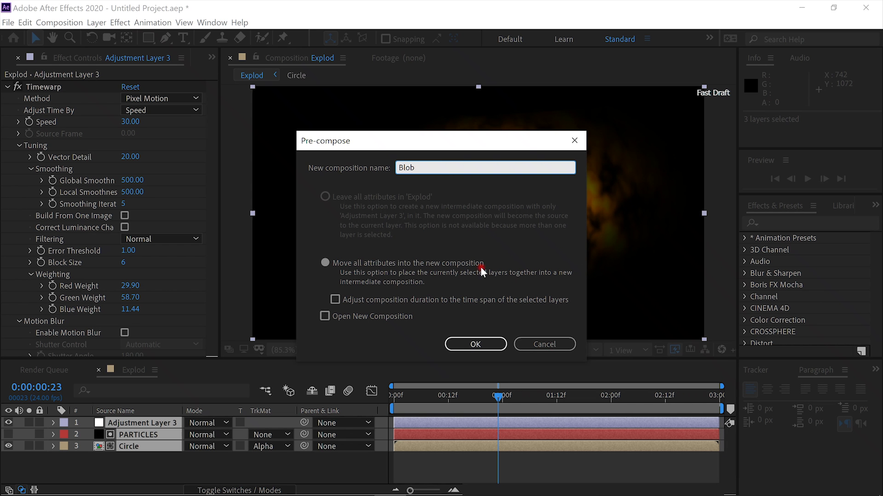
pyautogui.click(475, 345)
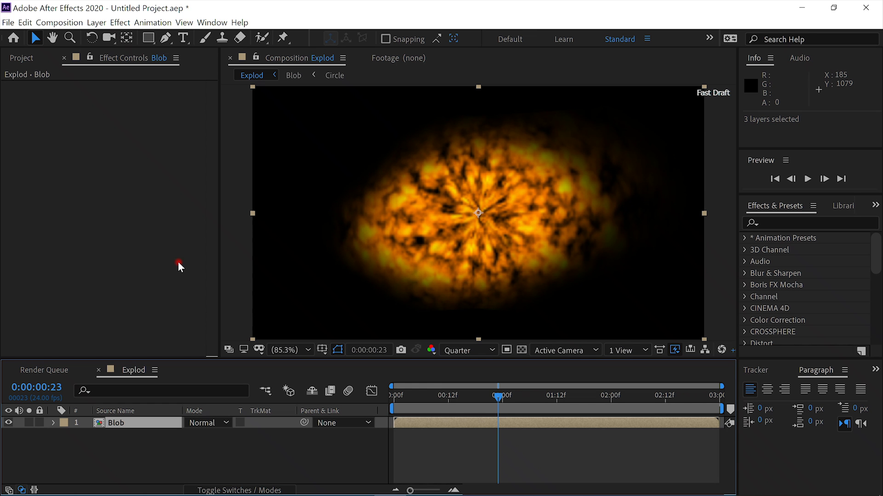
# - Apply the Shatter effect to the Blob layer and scrub through its wireframe breakup, returning to the first frame
pyautogui.press('pageup')
pyautogui.press('Home')
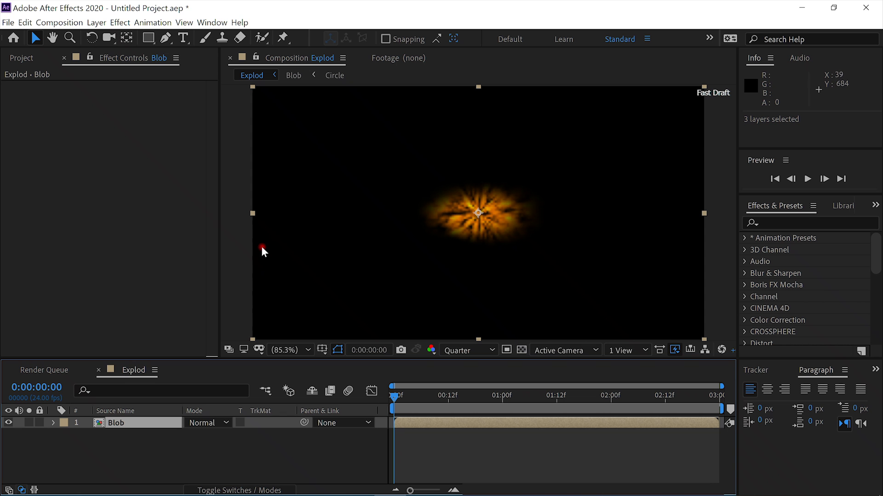
pyautogui.hotkey('ctrl', 'space')
pyautogui.write('sh')
pyautogui.press('Escape')
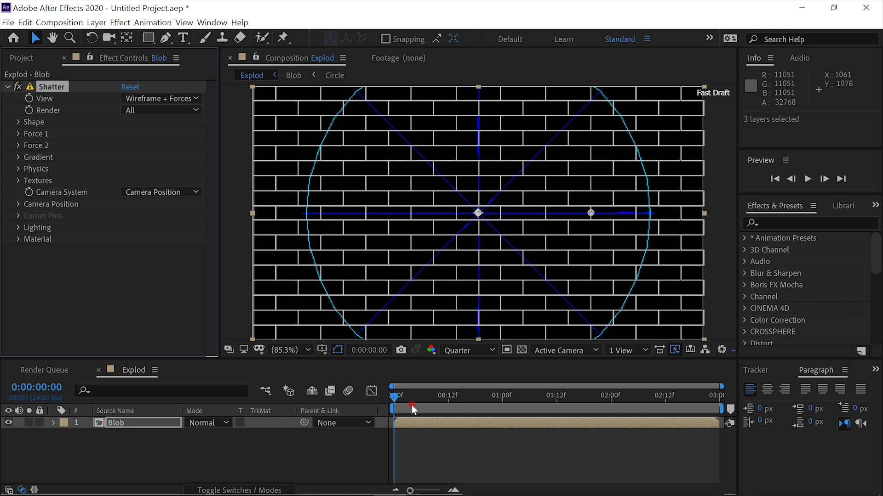
pyautogui.moveTo(397, 399); pyautogui.dragTo(458, 413)
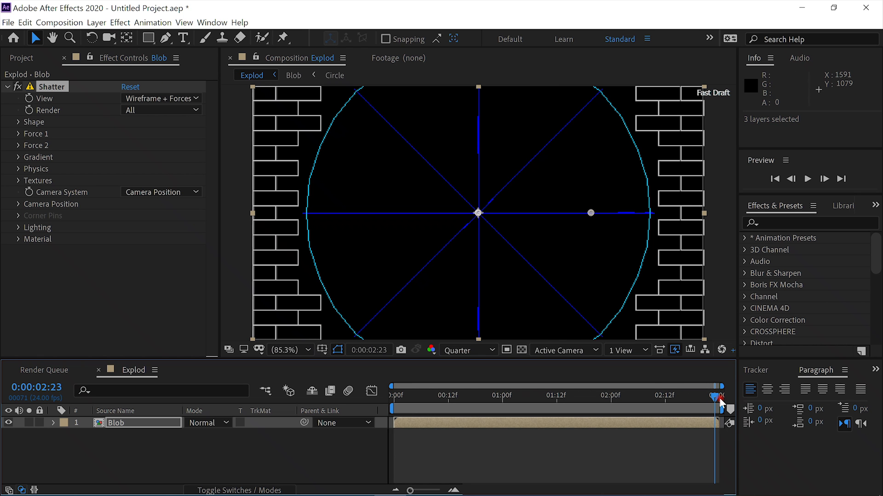
pyautogui.moveTo(716, 399); pyautogui.dragTo(331, 397)
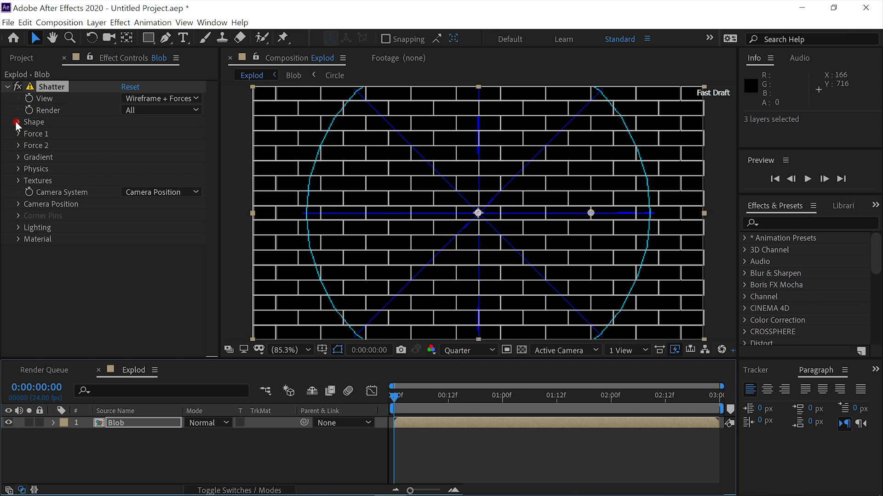
# - Set the Shatter shape pattern to Glass with 50.10 repetitions
pyautogui.click(16, 122)
pyautogui.click(196, 133)
pyautogui.click(194, 224)
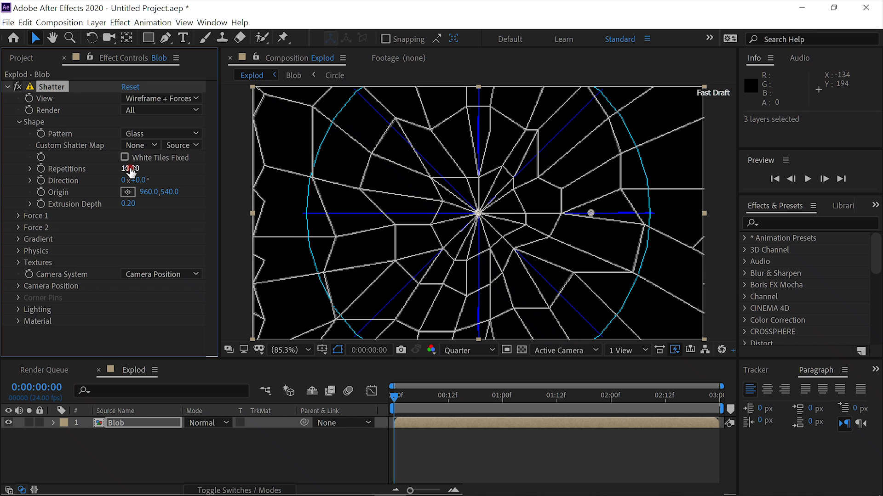
pyautogui.moveTo(138, 169); pyautogui.dragTo(453, 214)
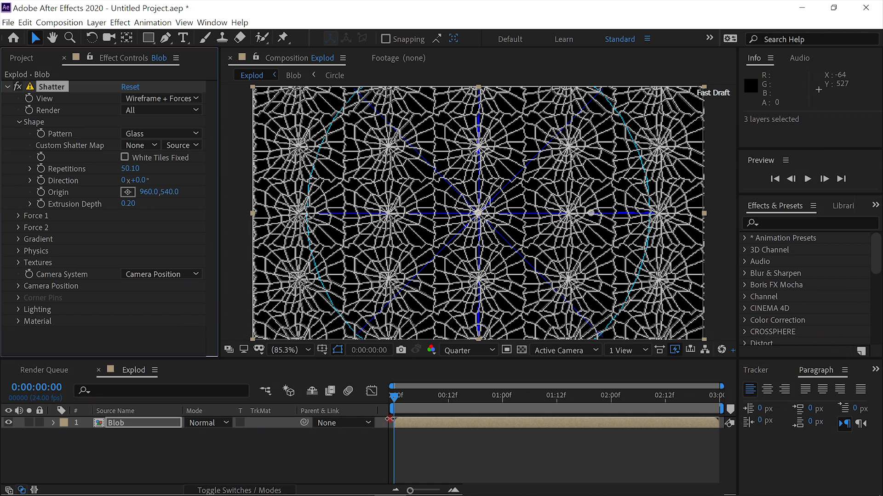
# - Switch the Shatter view to Rendered and preview the flying fragments
pyautogui.click(140, 98)
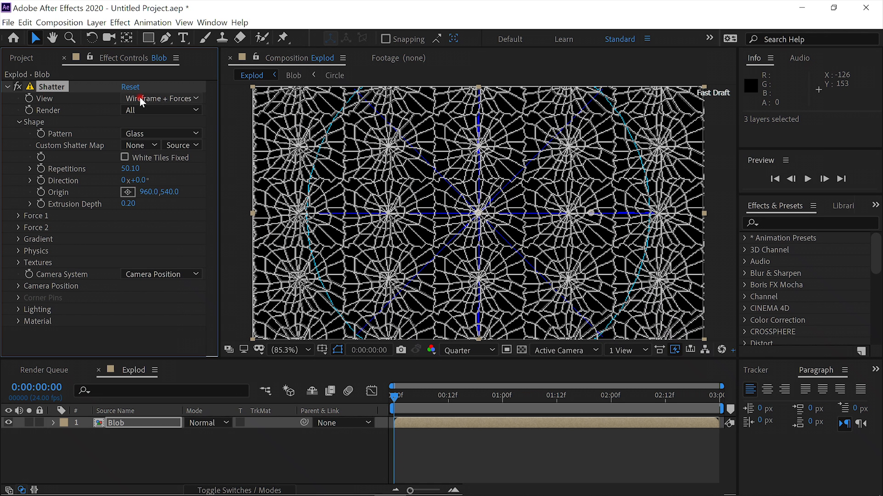
pyautogui.click(183, 100)
pyautogui.click(195, 98)
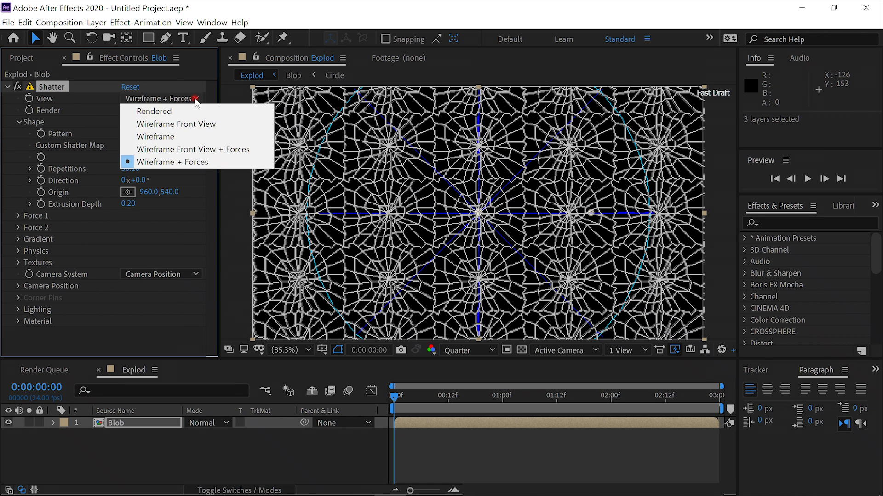
pyautogui.click(192, 111)
pyautogui.click(811, 178)
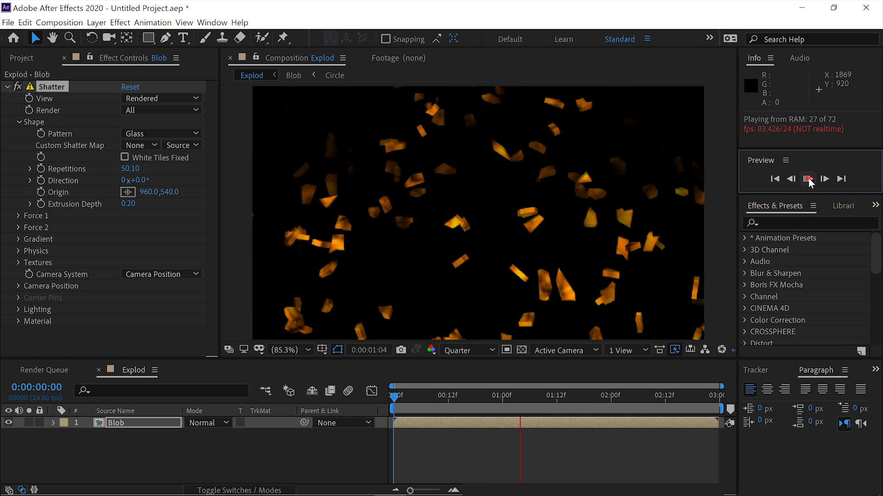
pyautogui.click(808, 179)
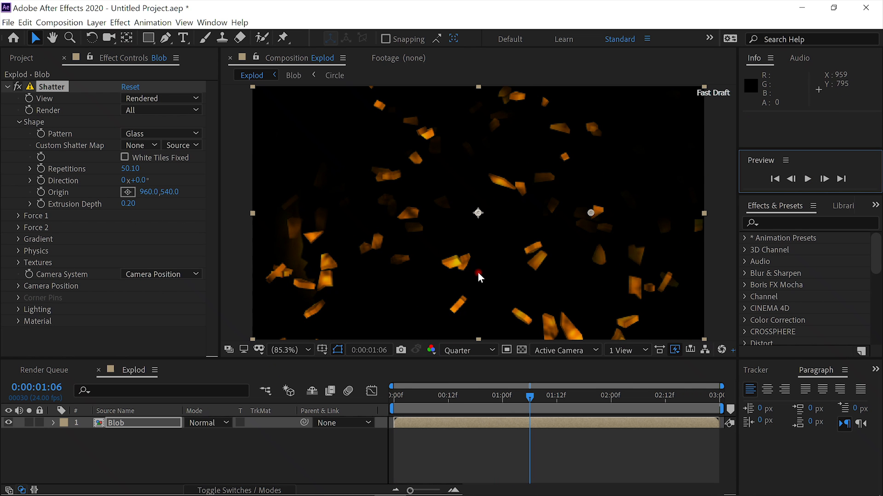
# - Set the gravity in Shatter's physics to 0 and preview the fragments from the first frame
pyautogui.click(19, 251)
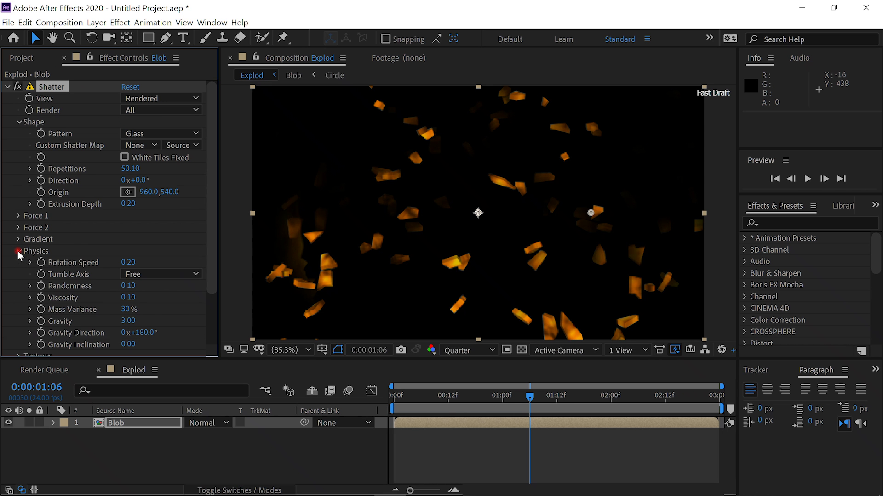
pyautogui.click(127, 321)
pyautogui.write('0')
pyautogui.press('Return')
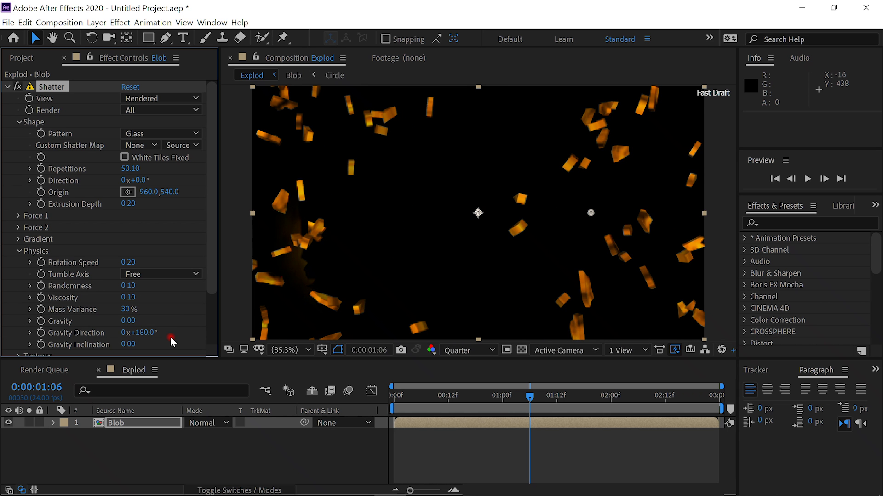
pyautogui.click(499, 400)
pyautogui.press('Home')
pyautogui.click(805, 179)
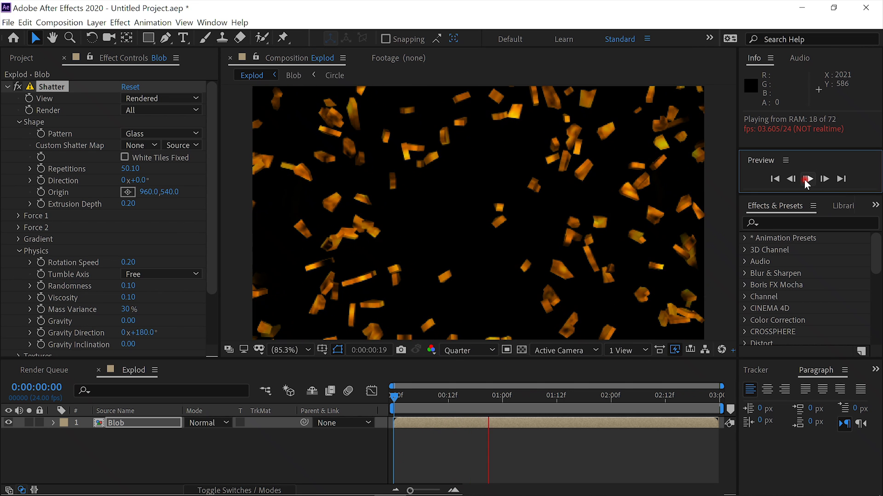
pyautogui.click(806, 182)
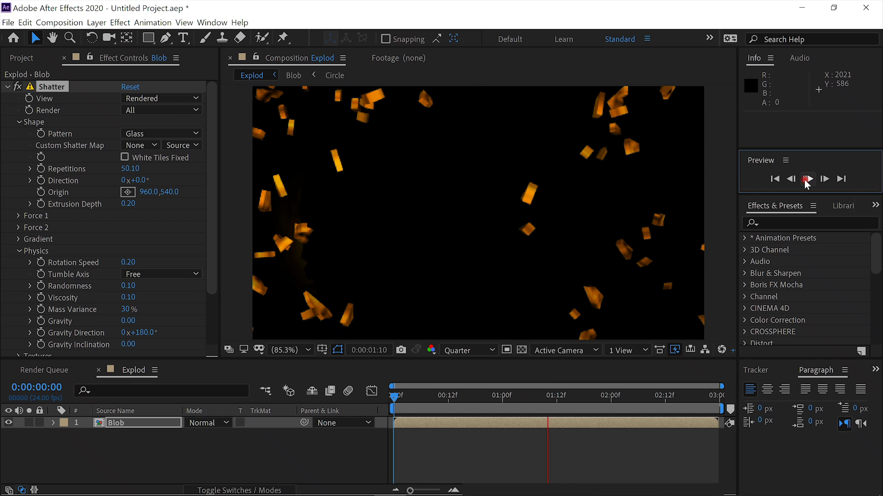
pyautogui.click(591, 211)
pyautogui.click(505, 267)
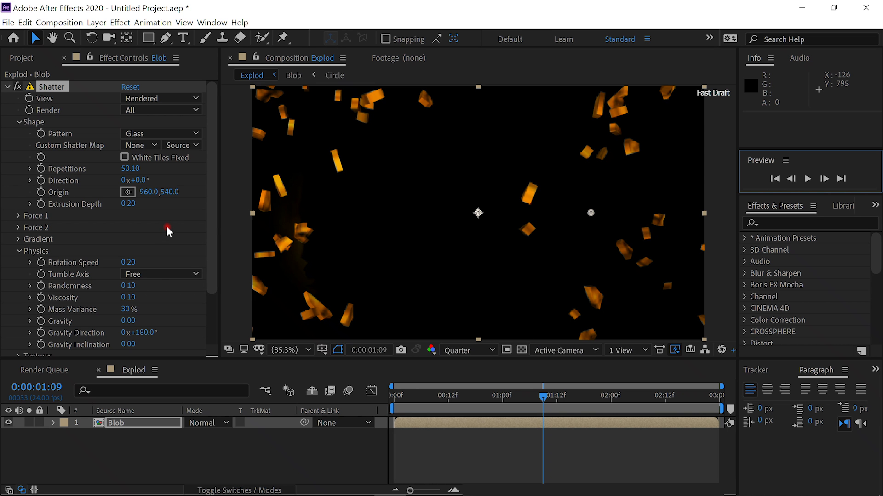
# - Add a Turbulent Displace effect to the Blob layer with an amount of 80 and a size of 10
pyautogui.hotkey('ctrl', 'space')
pyautogui.write('tur')
pyautogui.press('Return')
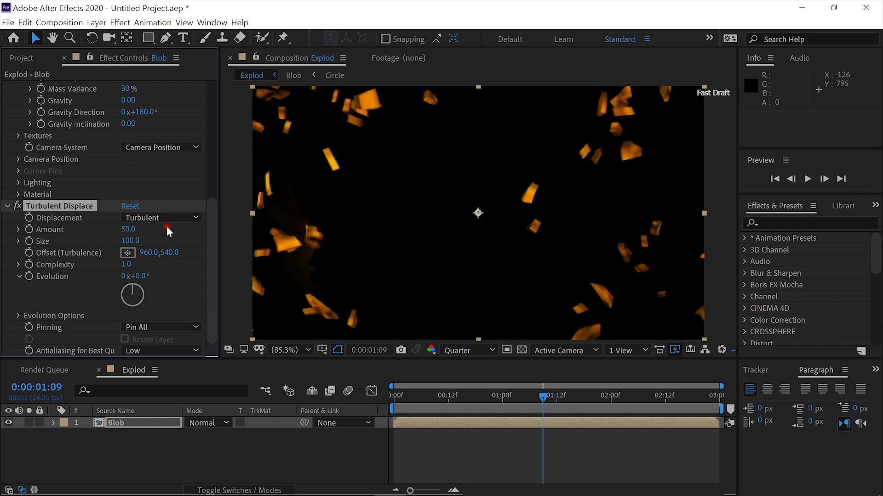
pyautogui.click(129, 229)
pyautogui.write('80')
pyautogui.press('Tab')
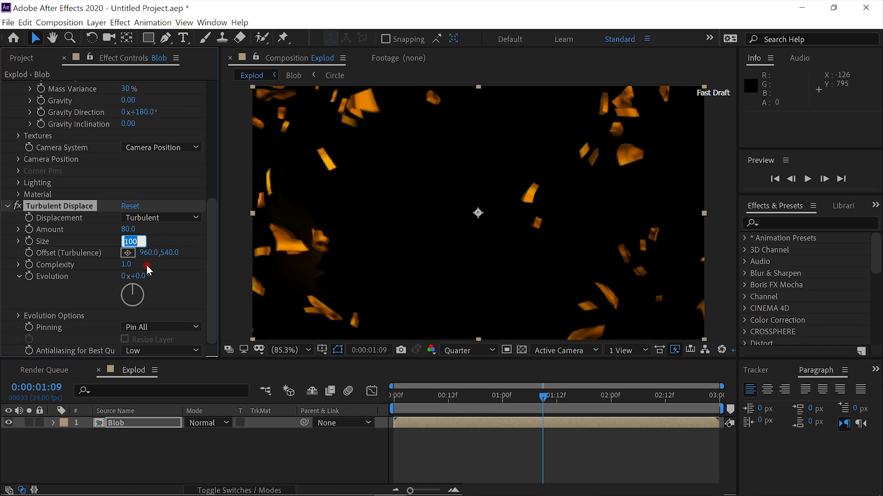
pyautogui.write('10')
pyautogui.click(146, 265)
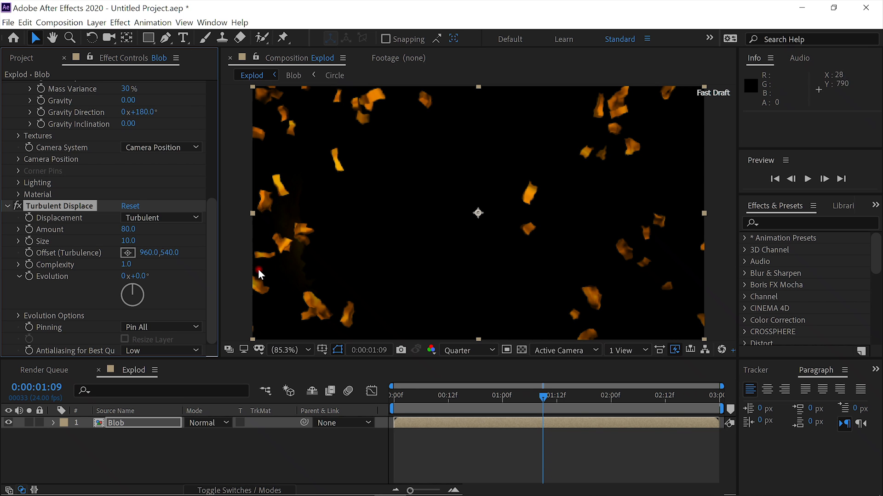
# - Animate Turbulent Displace's Evolution with the expression time*350 and preview the distorted fragments from the start
pyautogui.keyDown('alt'); pyautogui.click(29, 277); pyautogui.keyUp('alt')
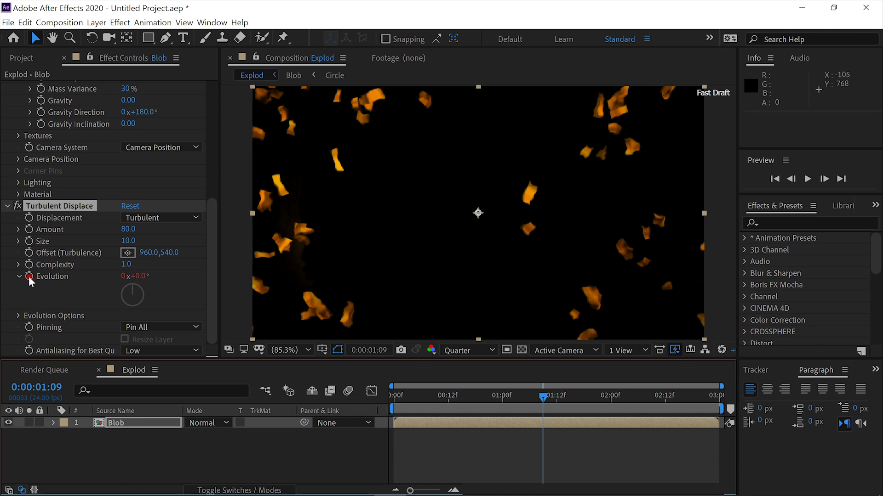
pyautogui.write('time')
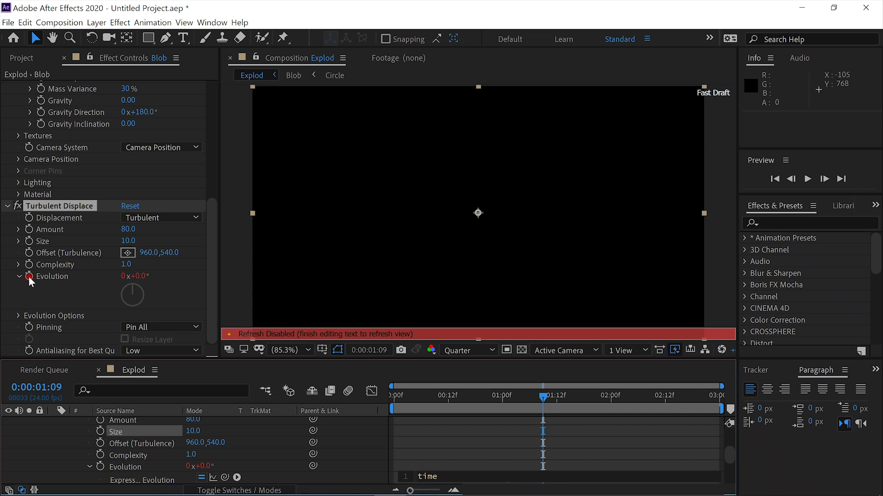
pyautogui.write('*350')
pyautogui.click(40, 446)
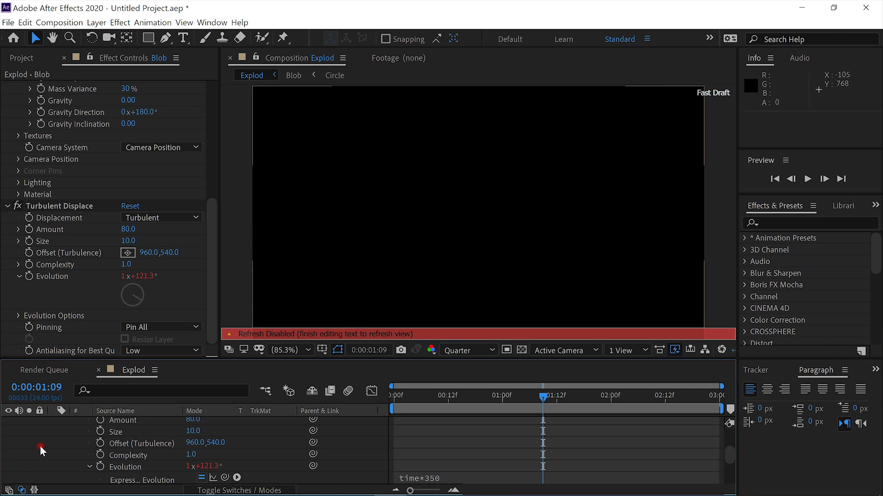
pyautogui.click(807, 178)
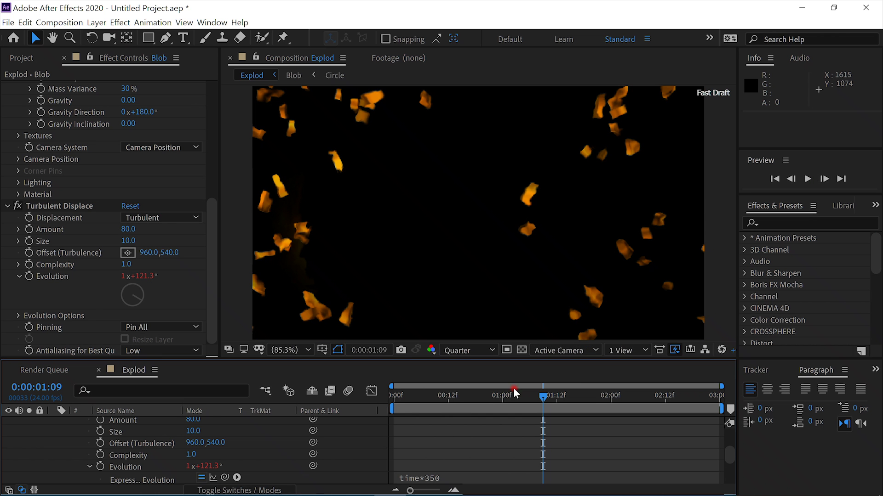
pyautogui.moveTo(477, 395); pyautogui.dragTo(408, 397)
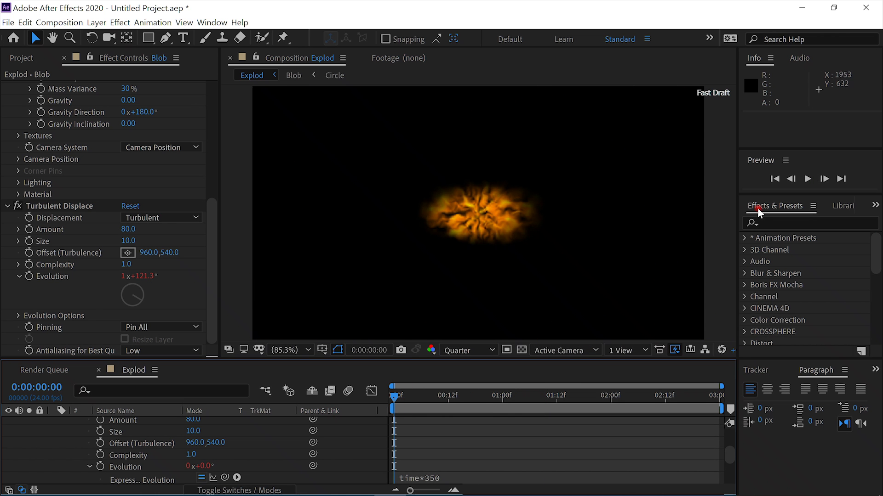
pyautogui.click(807, 179)
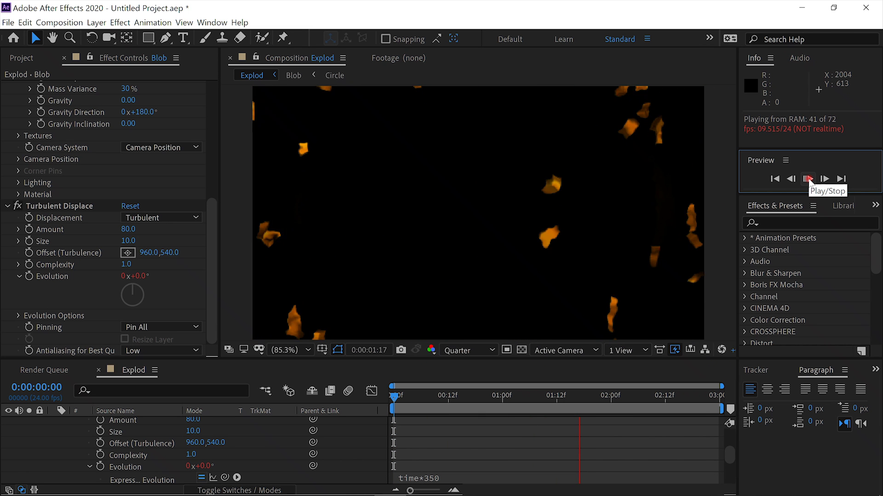
pyautogui.click(808, 179)
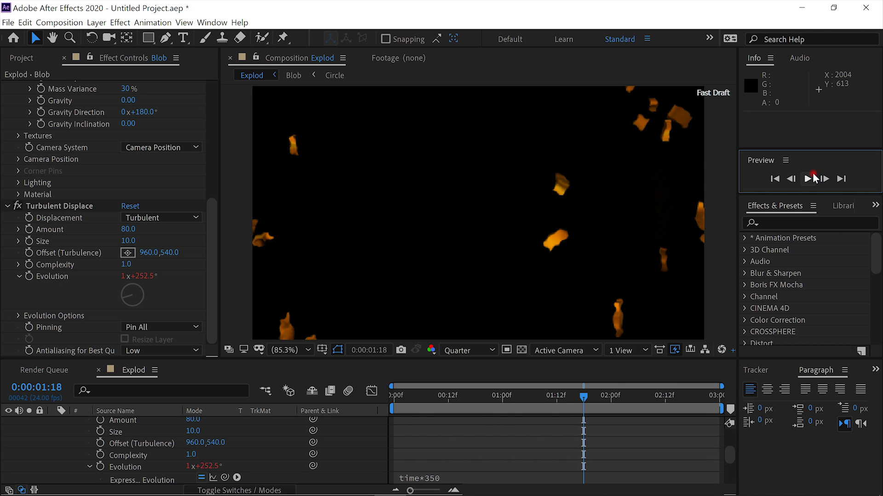
pyautogui.click(808, 181)
pyautogui.click(422, 433)
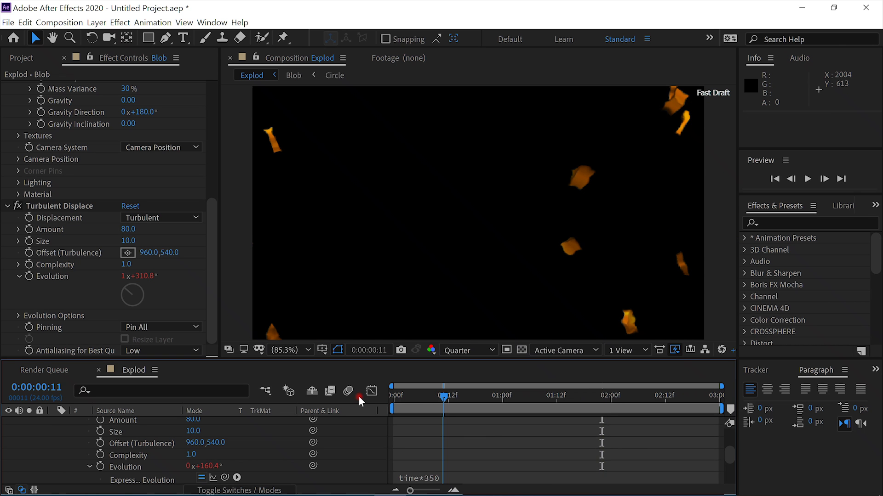
# - Return to the first frame, collapse the Blob layer's properties and open the Blob pre-composition
pyautogui.press('Home')
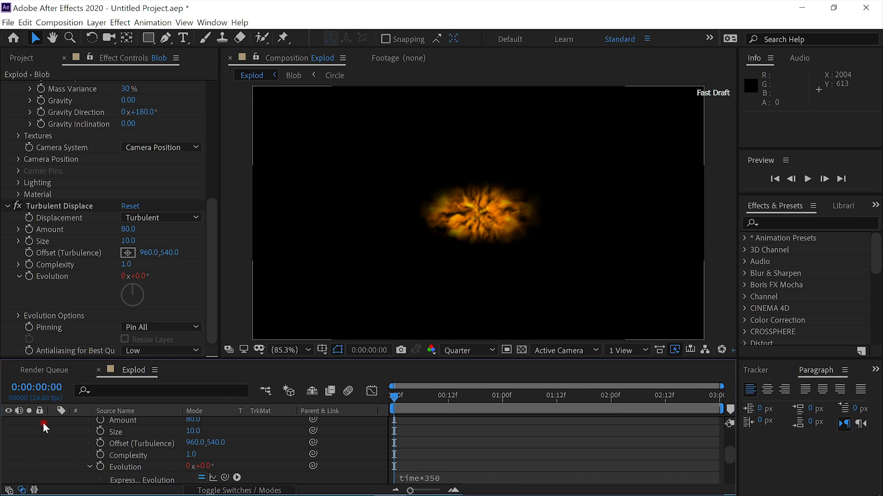
pyautogui.scroll(3, 115, 438)
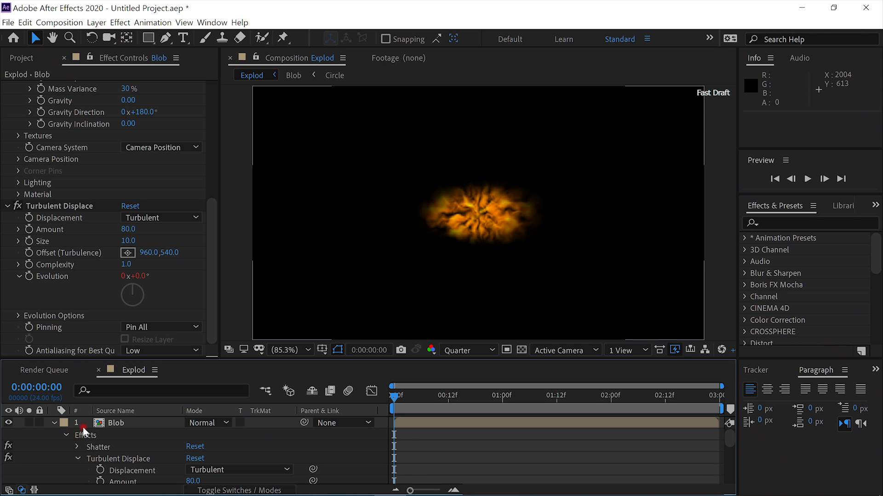
pyautogui.click(55, 422)
pyautogui.doubleClick(116, 422)
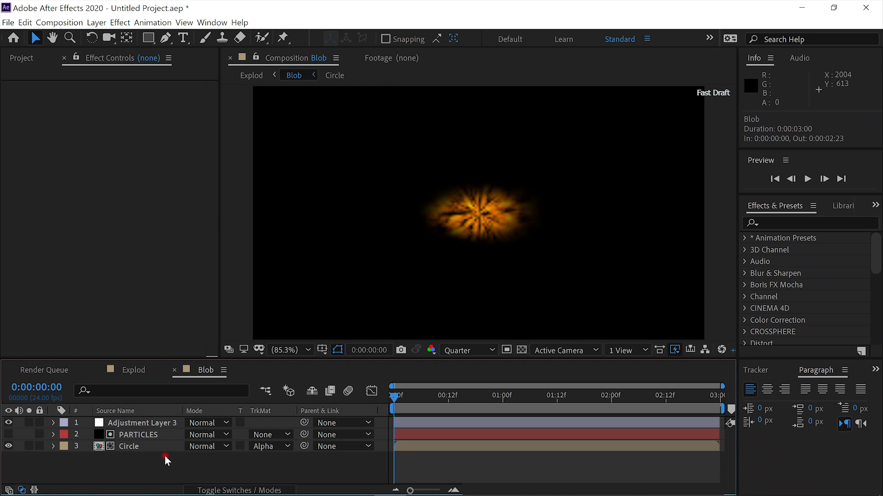
# - Pre-compose Adjustment Layer 3, PARTICLES and Circle together into a new composition named Blob
pyautogui.click(156, 423)
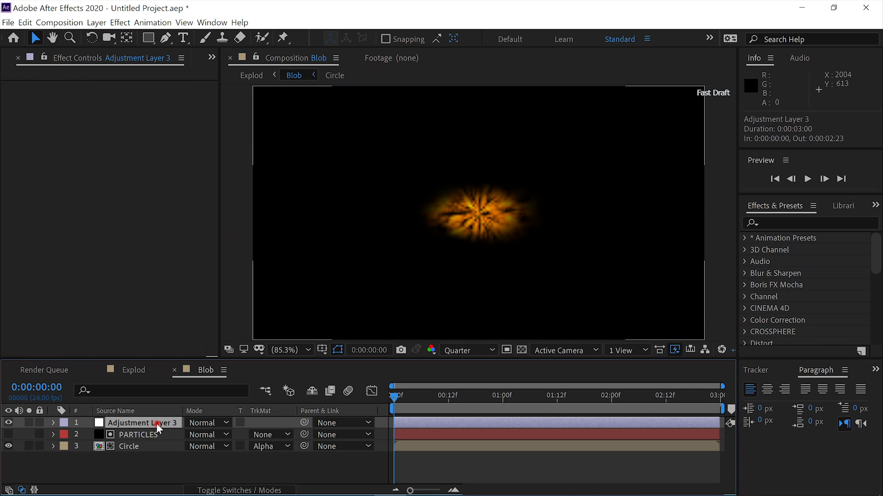
pyautogui.keyDown('shift'); pyautogui.click(154, 447); pyautogui.keyUp('shift')
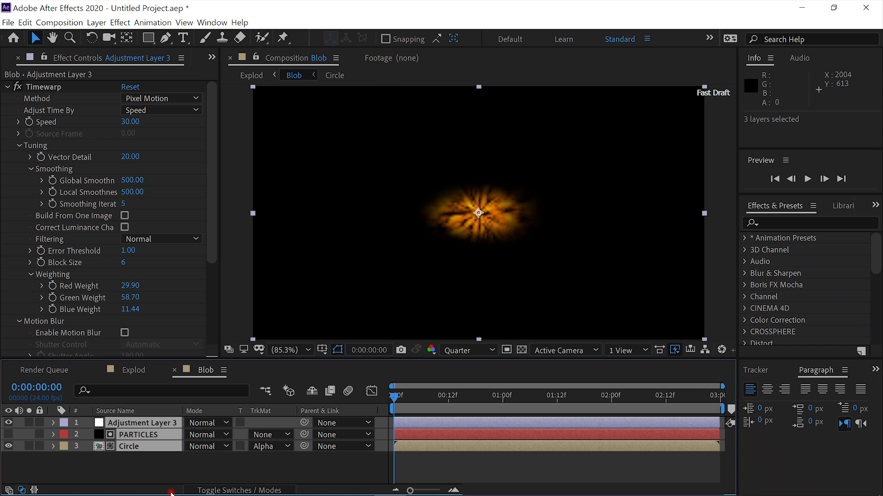
pyautogui.hotkey('ctrl', 'shift', 'c')
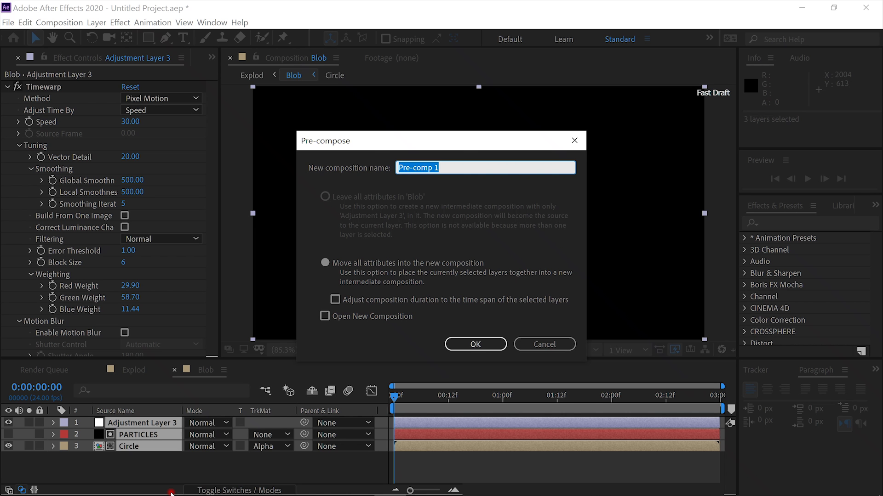
pyautogui.write('Blob')
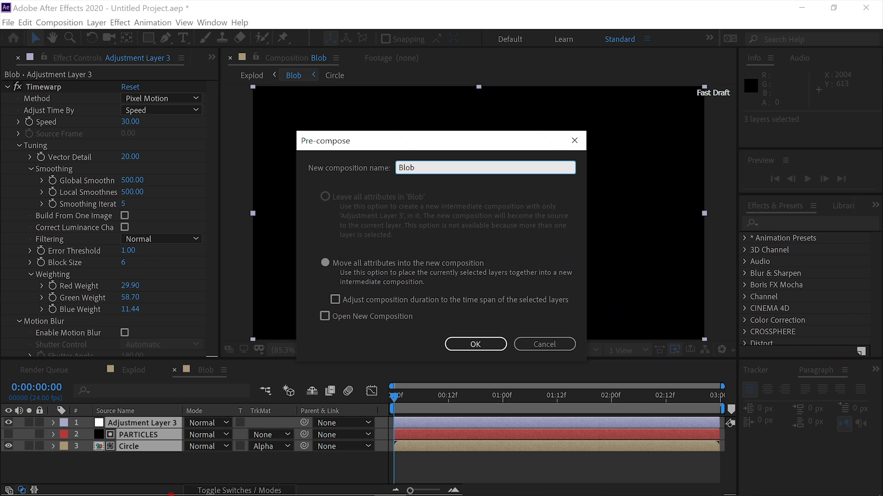
pyautogui.click(474, 345)
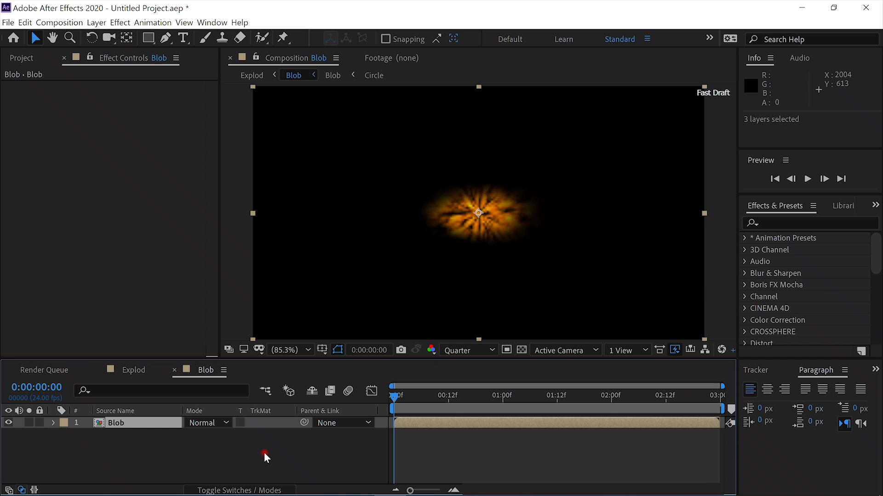
# - Apply Roughen Edges to the nested Blob layer and set its edge type to Spiky, comparing the effect on and off at 0:00:01:00
pyautogui.hotkey('ctrl', 'space')
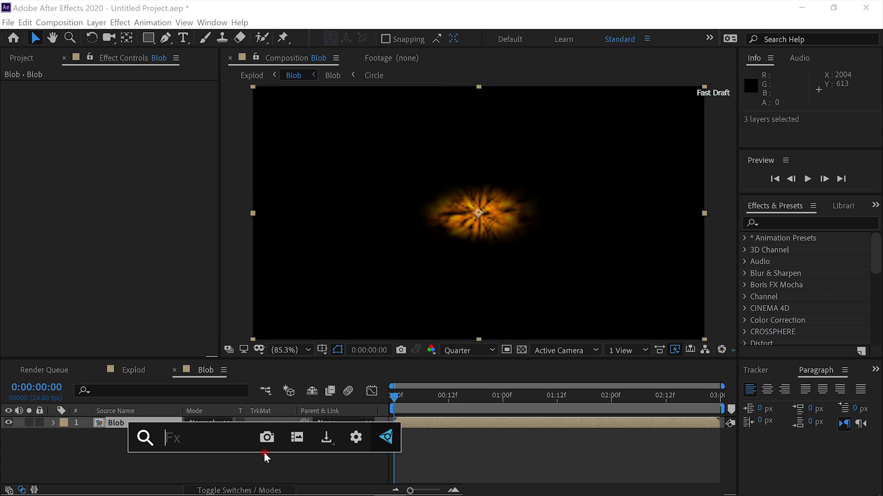
pyautogui.write('r')
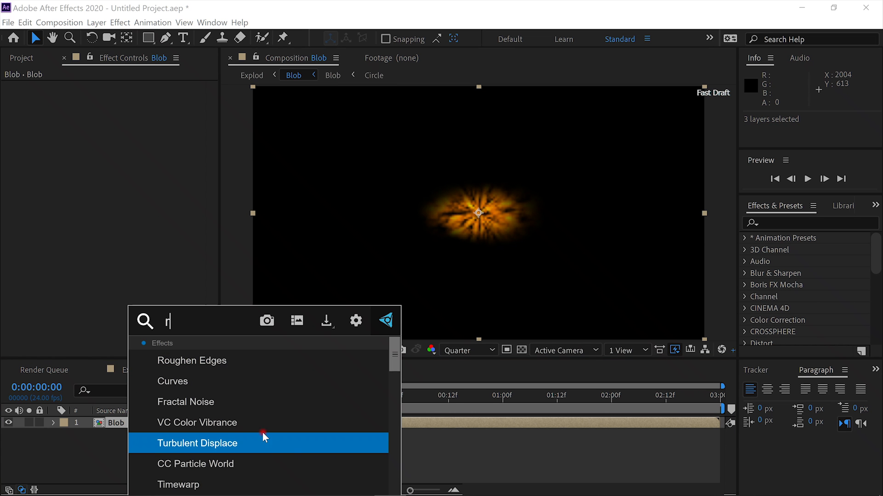
pyautogui.click(254, 364)
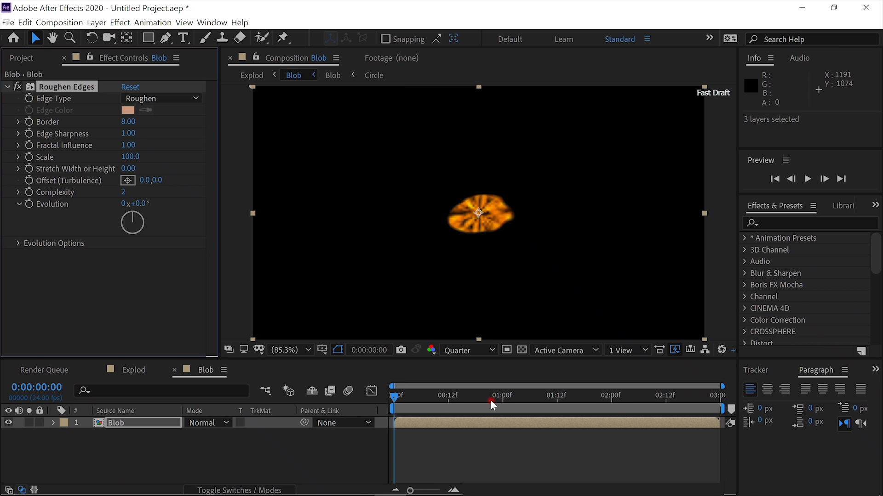
pyautogui.click(504, 397)
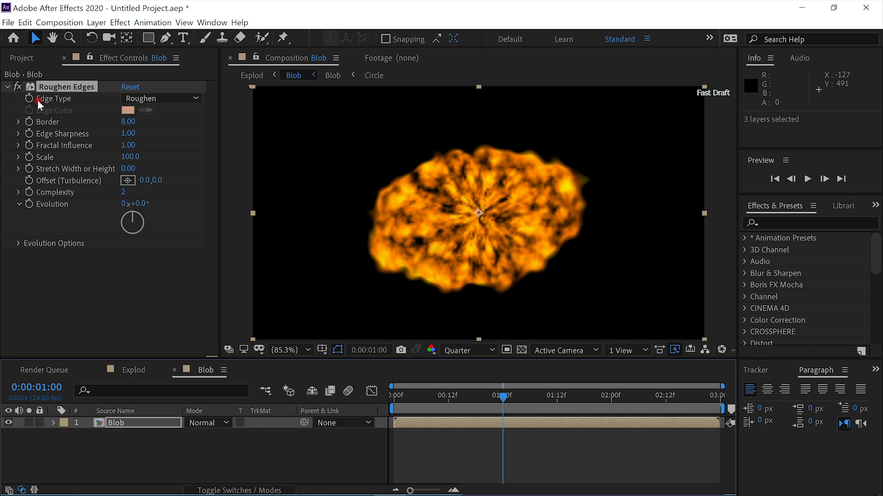
pyautogui.click(17, 86)
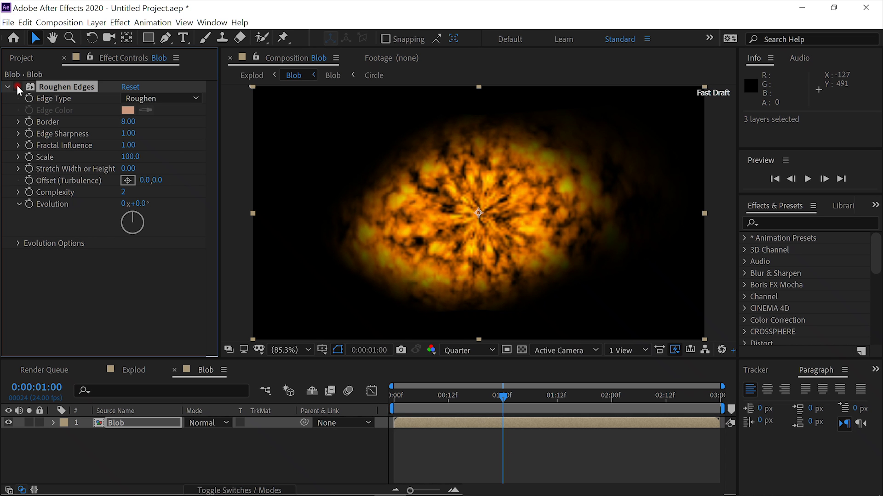
pyautogui.click(18, 87)
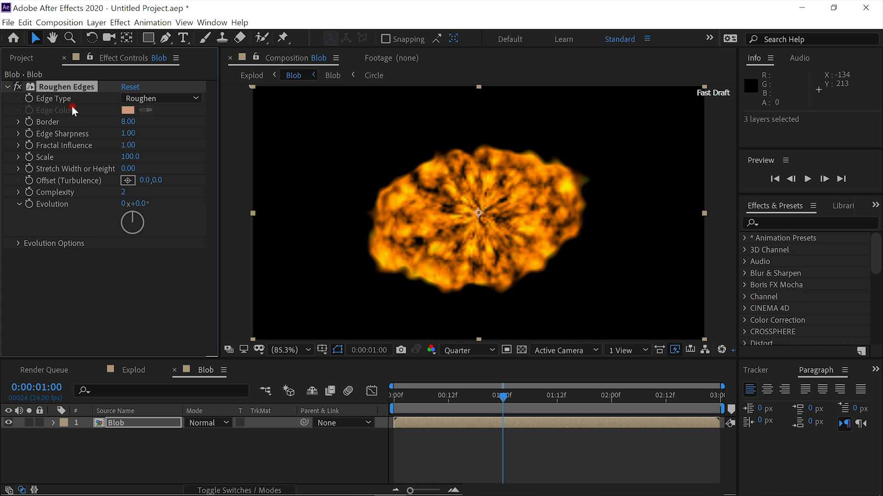
pyautogui.click(198, 99)
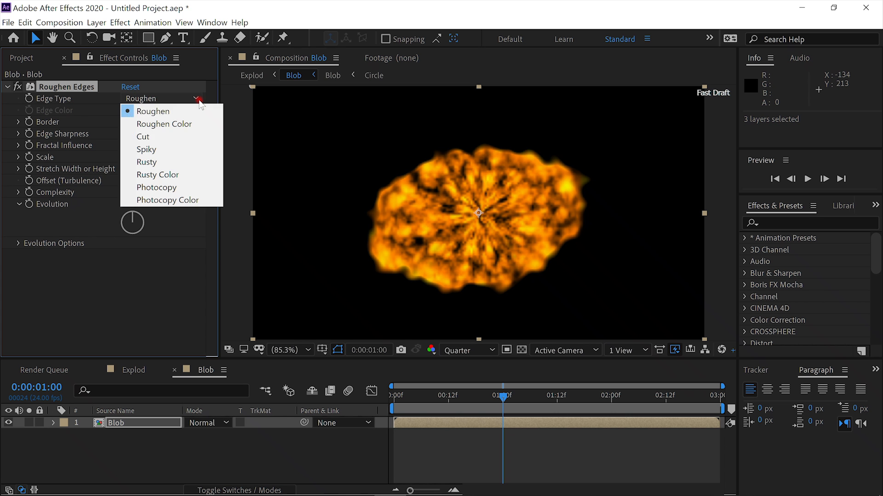
pyautogui.click(190, 149)
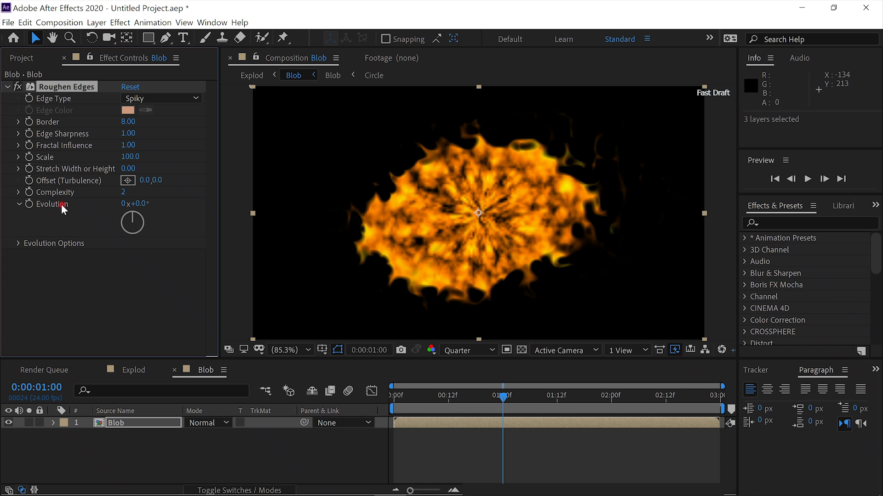
# - Animate Roughen Edges' Evolution with the expression time*350 and preview the spiky burst
pyautogui.keyDown('alt'); pyautogui.click(30, 203); pyautogui.keyUp('alt')
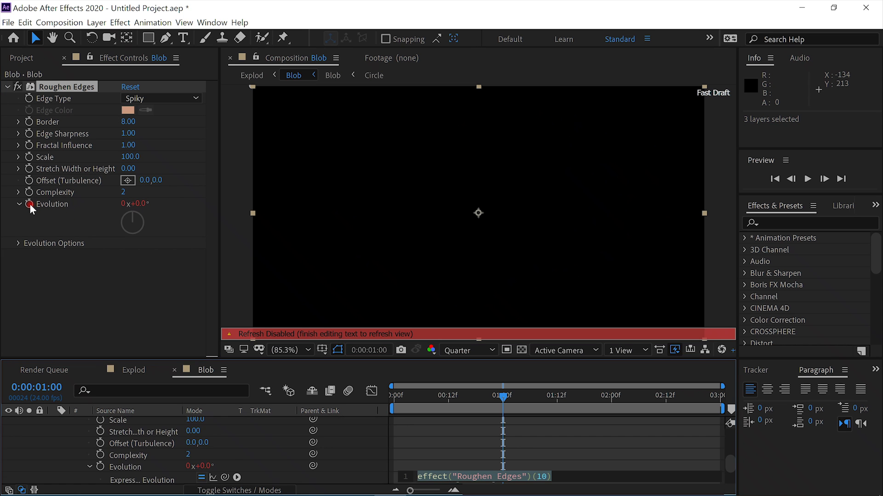
pyautogui.write('time')
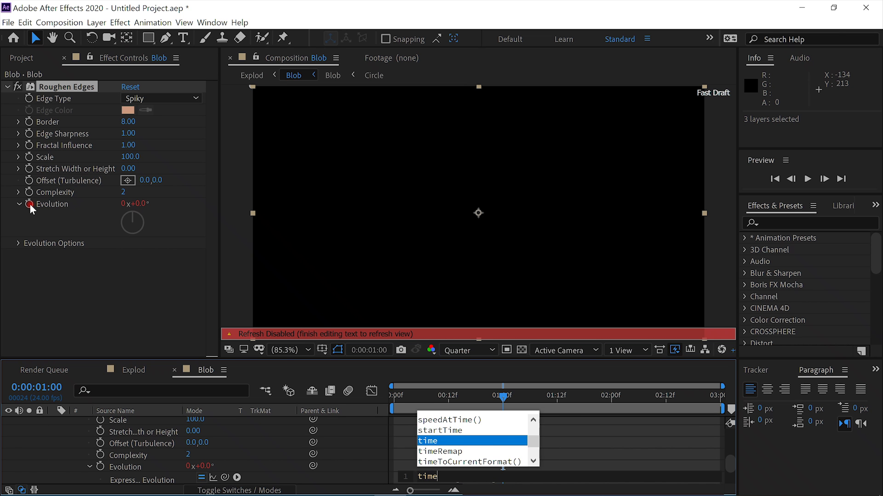
pyautogui.write('*3')
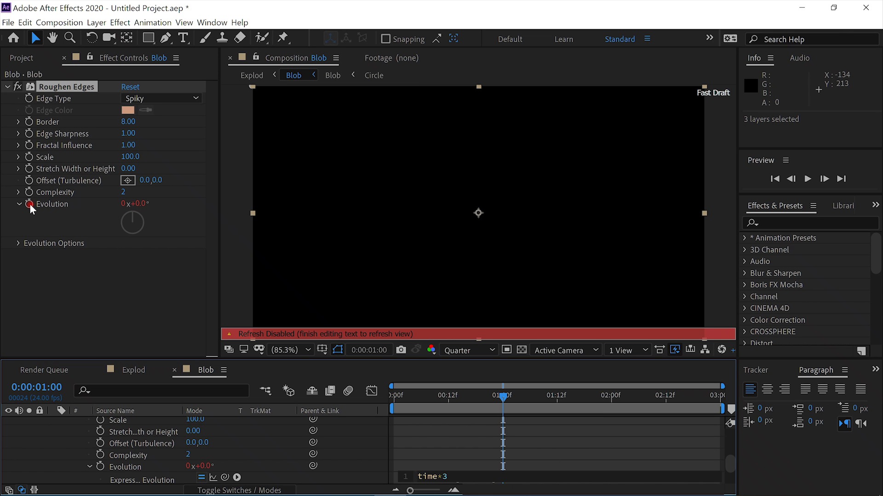
pyautogui.write('50')
pyautogui.click(41, 438)
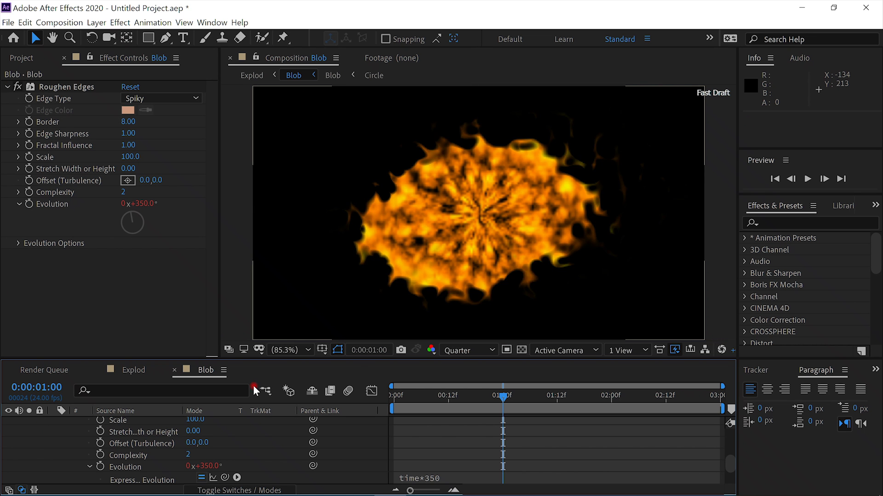
pyautogui.click(809, 180)
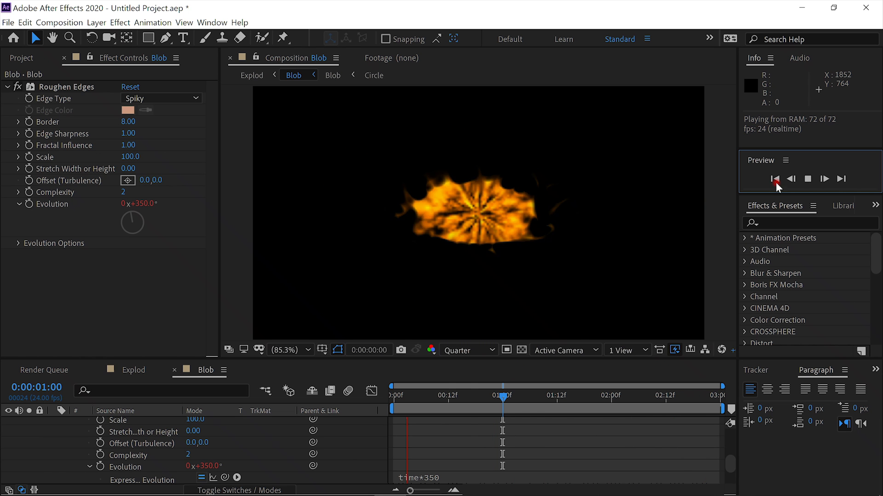
pyautogui.click(809, 179)
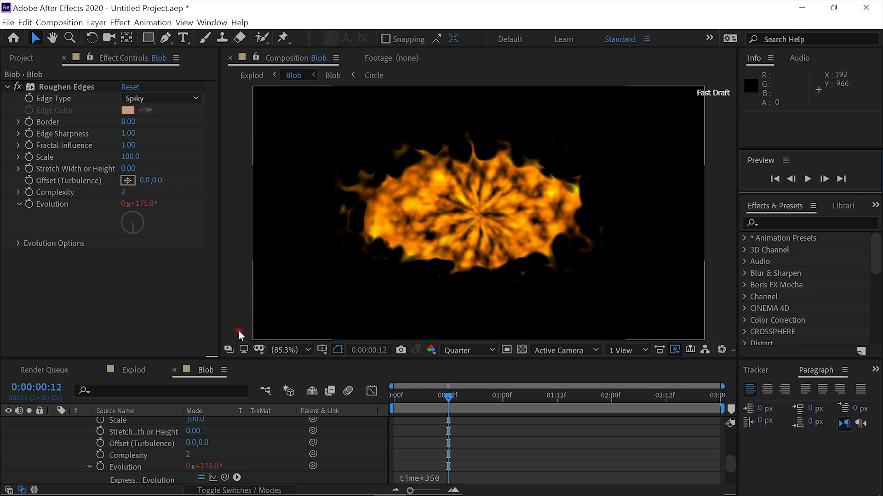
# - Add a Displacement Map effect to the nested Blob layer below Roughen Edges
pyautogui.scroll(3, 175, 398)
pyautogui.click(142, 423)
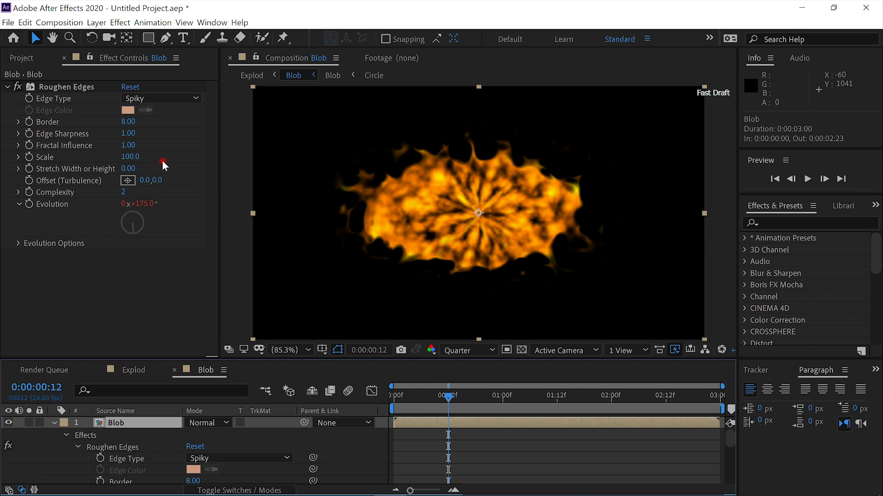
pyautogui.hotkey('ctrl', 'space')
pyautogui.write('di')
pyautogui.press('Return')
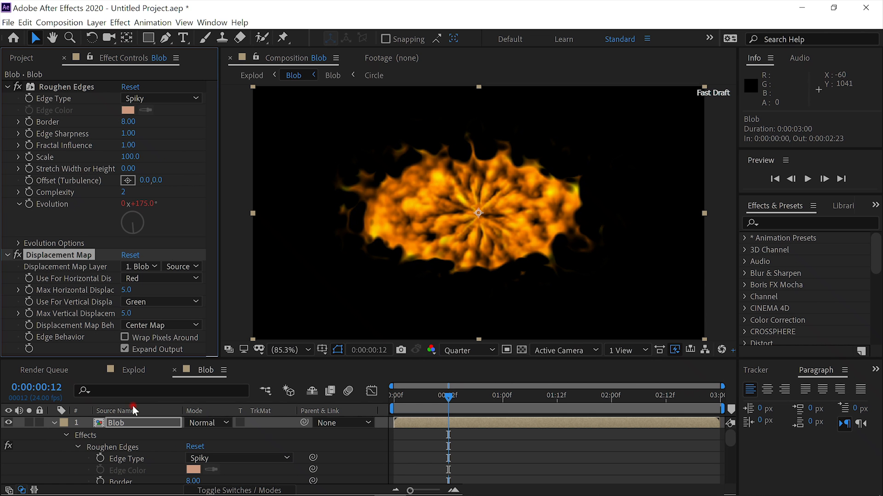
# - Create a black 1920 x 1080 solid named map above the nested Blob layer
pyautogui.click(142, 421)
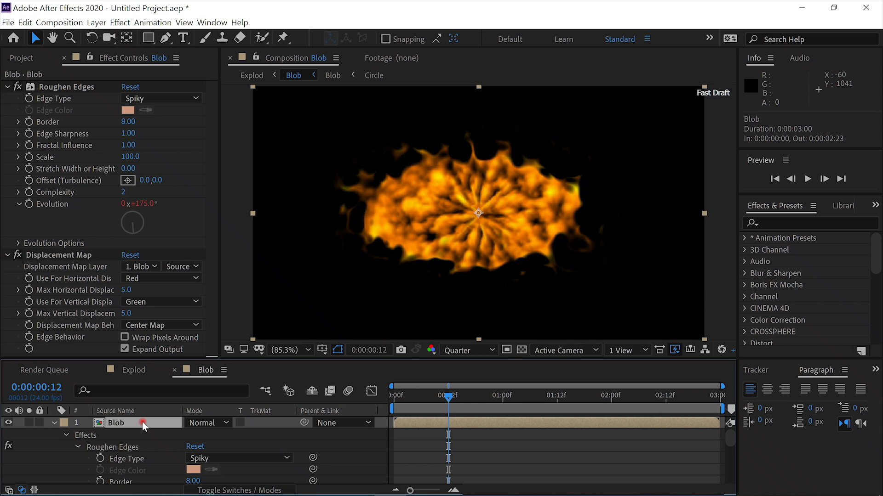
pyautogui.hotkey('ctrl', 'y')
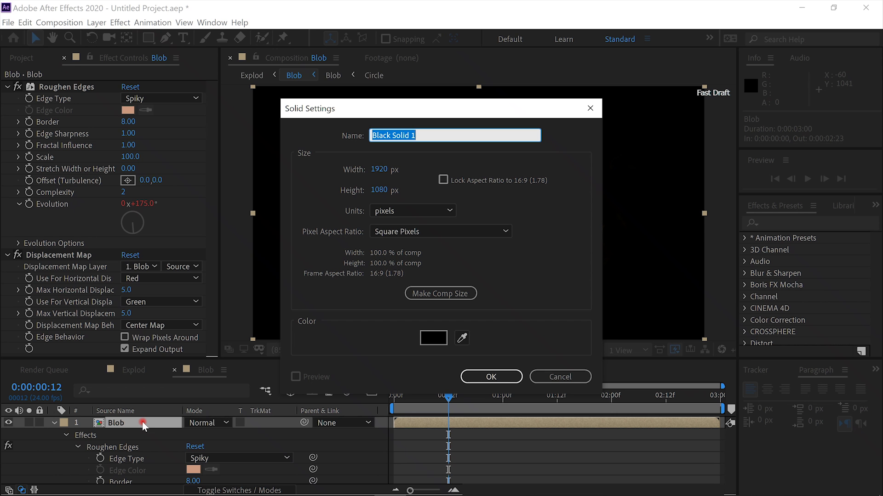
pyautogui.write('map')
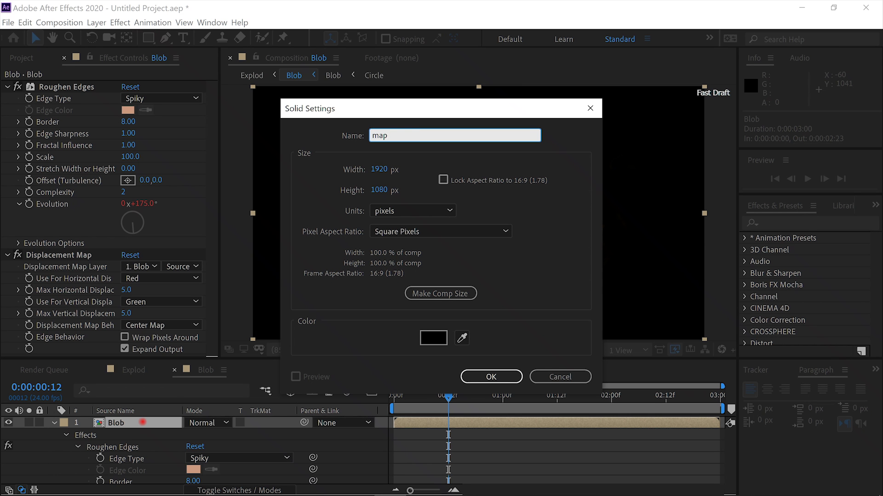
pyautogui.click(474, 377)
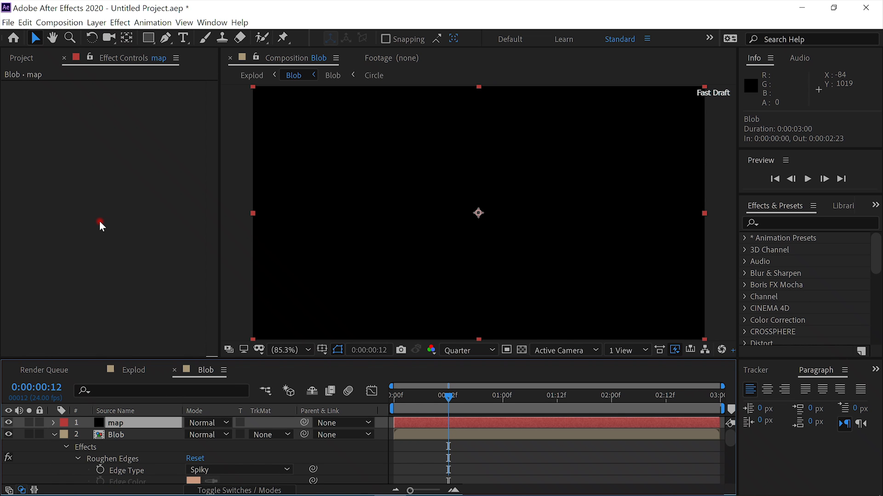
# - Apply Fractal Noise to the map layer with a contrast of 204 and a scale of 27
pyautogui.hotkey('ctrl', 'space')
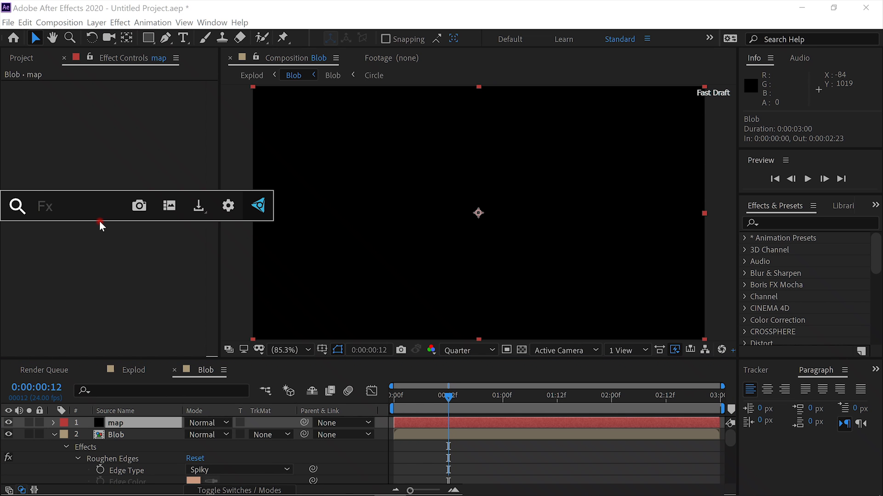
pyautogui.write('n')
pyautogui.press('Return')
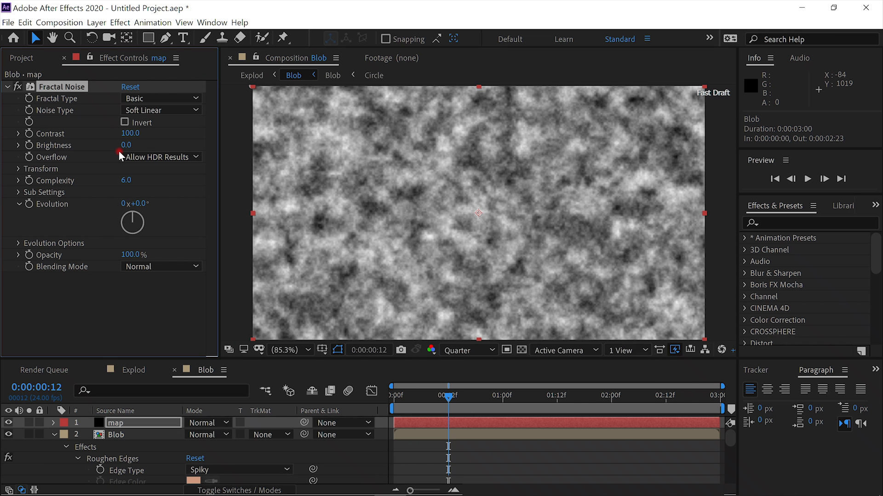
pyautogui.moveTo(140, 131); pyautogui.dragTo(202, 133)
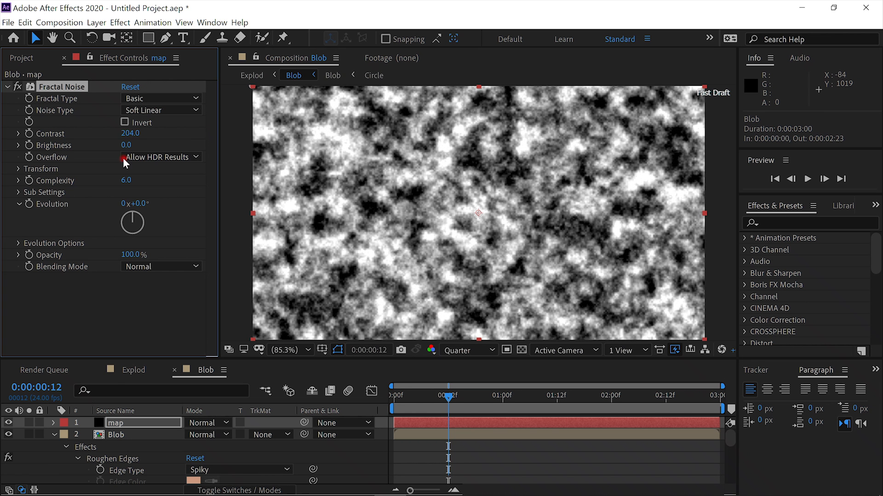
pyautogui.click(19, 169)
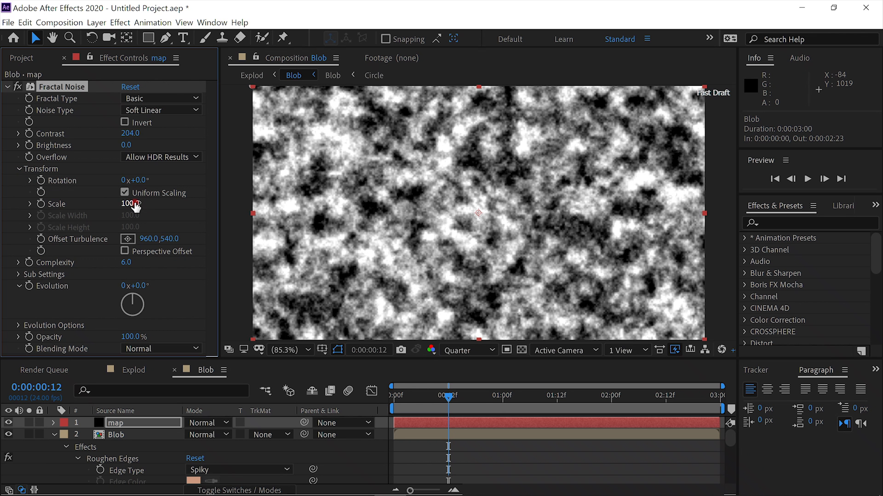
pyautogui.moveTo(134, 204); pyautogui.dragTo(84, 203)
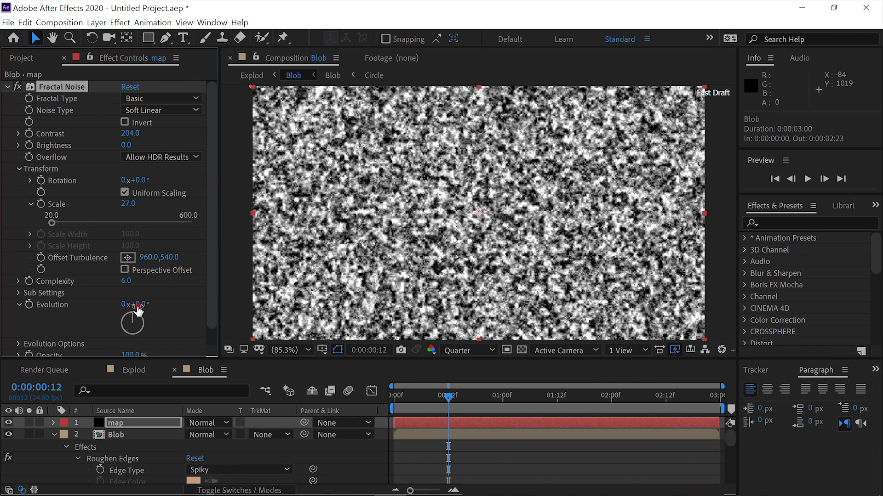
# - Animate the Evolution of the map layer's Fractal Noise with the expression time*350 and preview the moving noise
pyautogui.keyDown('alt'); pyautogui.click(29, 305); pyautogui.keyUp('alt')
pyautogui.write('t')
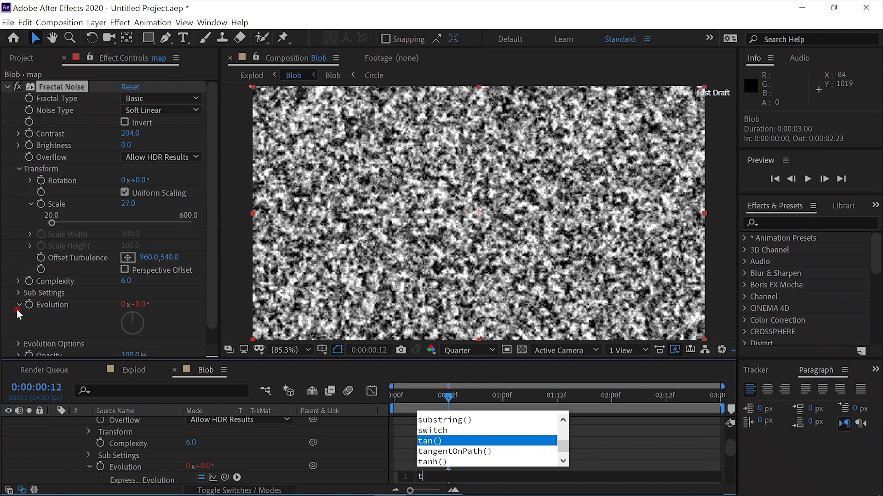
pyautogui.write('ime*350')
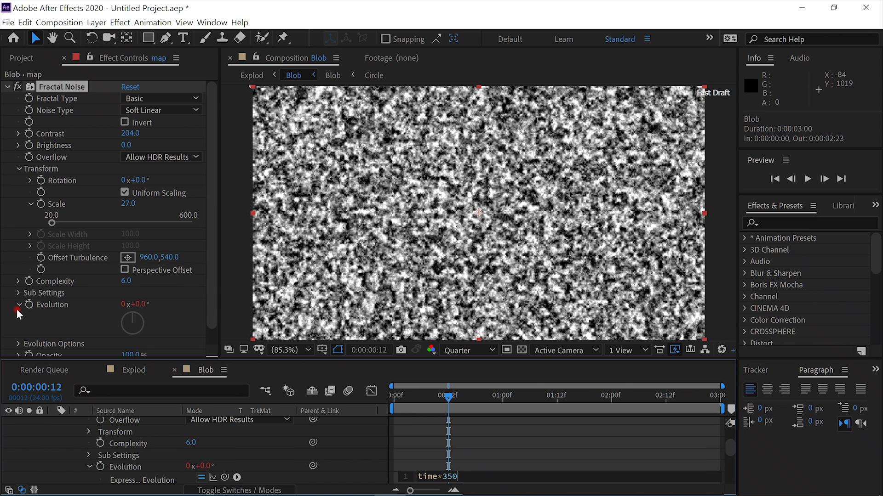
pyautogui.click(69, 455)
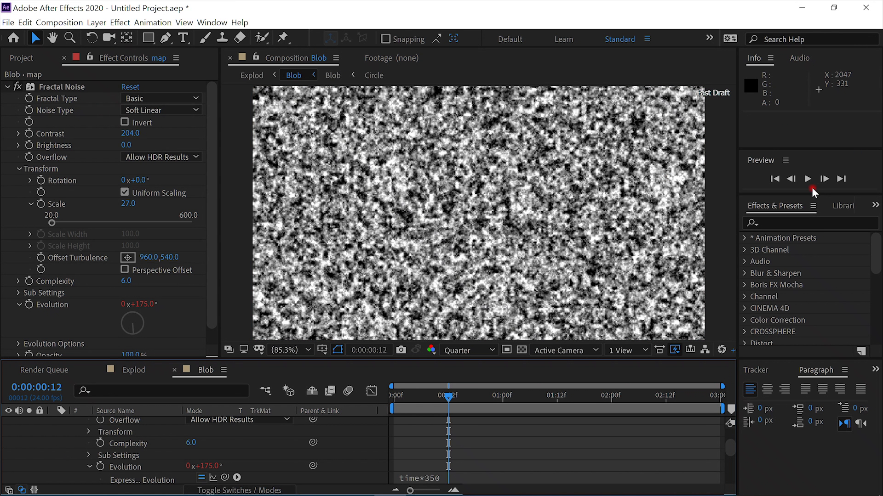
pyautogui.click(809, 179)
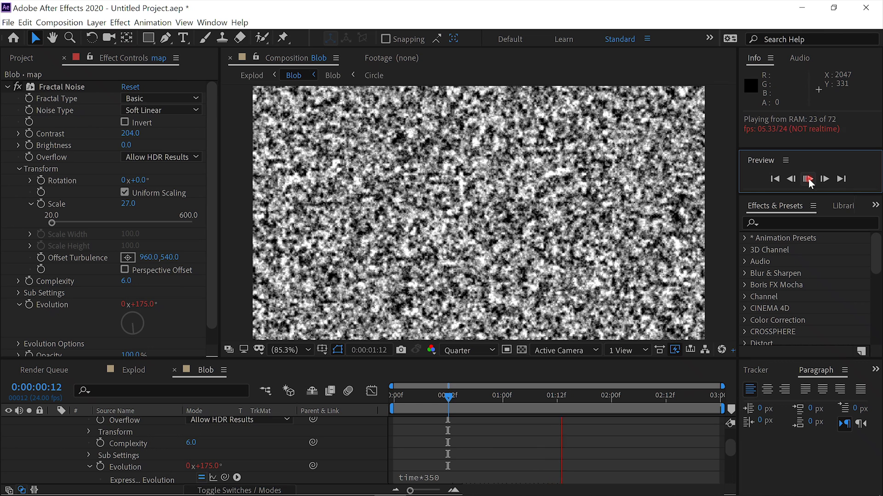
pyautogui.click(807, 179)
# - Set the Blob layer's Displacement Map to use the map layer with Effects & Masks, and hide the map layer
pyautogui.scroll(4, 99, 437)
pyautogui.click(53, 423)
pyautogui.click(114, 437)
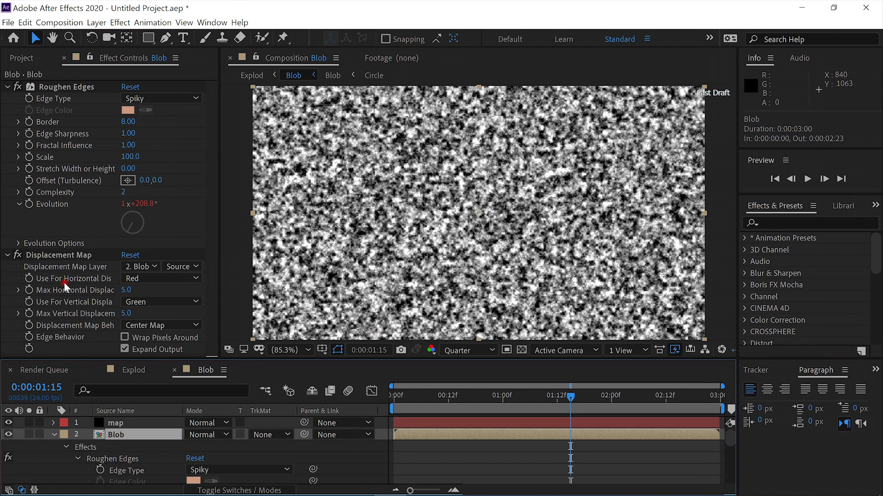
pyautogui.click(155, 267)
pyautogui.click(158, 294)
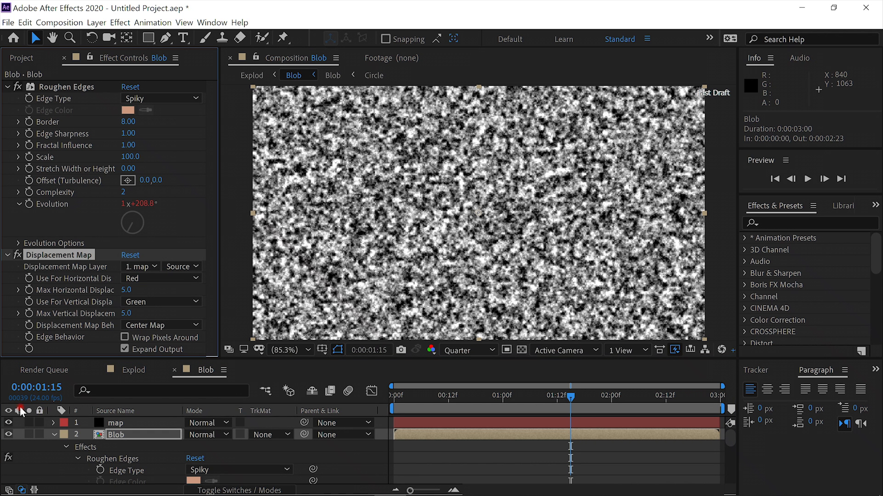
pyautogui.click(9, 423)
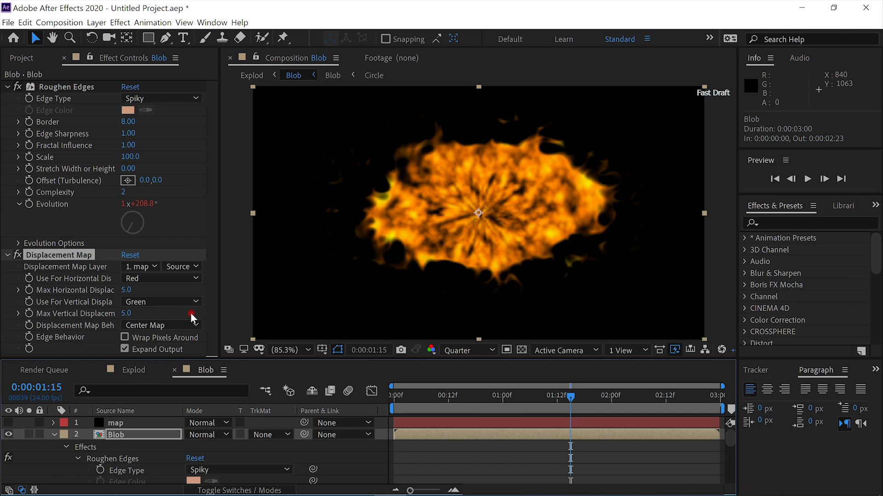
pyautogui.click(199, 265)
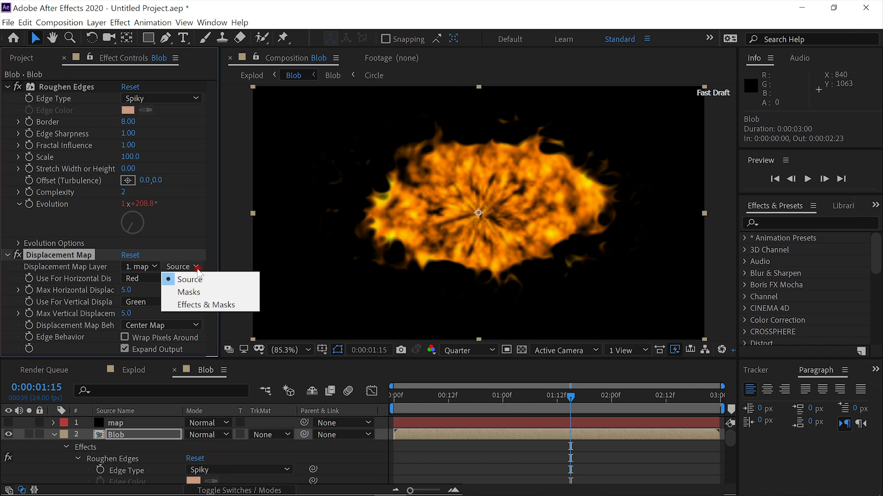
pyautogui.click(204, 306)
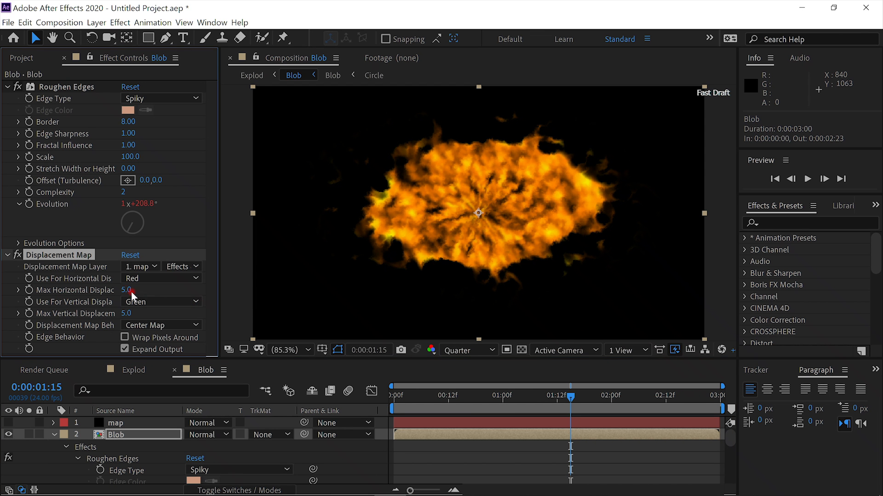
# - Set the Displacement Map's maximum horizontal displacement to 33 and vertical displacement to 27, and preview the burst
pyautogui.moveTo(125, 291)
pyautogui.mouseDown()
pyautogui.moveTo(143, 289)
pyautogui.moveTo(129, 314)
pyautogui.moveTo(144, 313)
pyautogui.mouseUp()
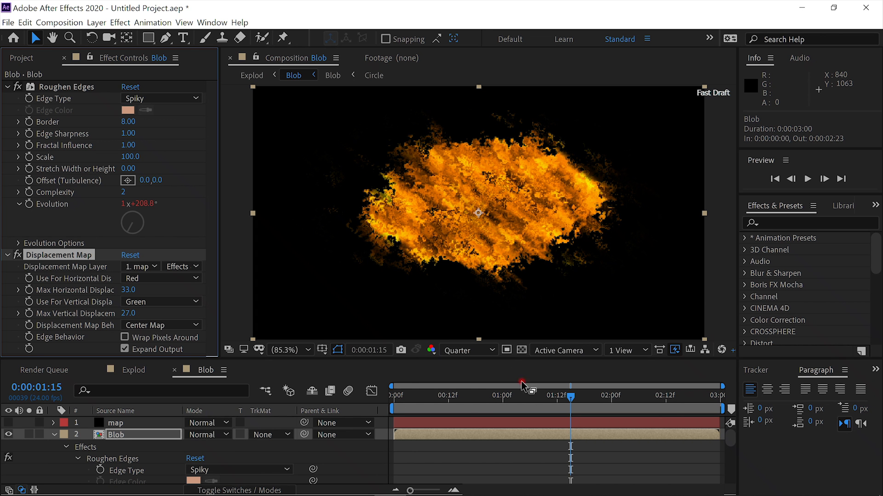
pyautogui.moveTo(514, 395); pyautogui.dragTo(341, 409)
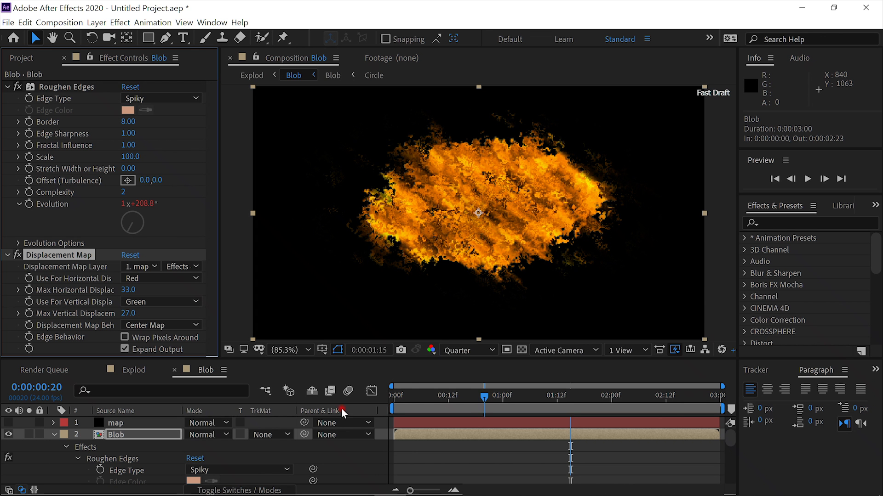
pyautogui.click(805, 180)
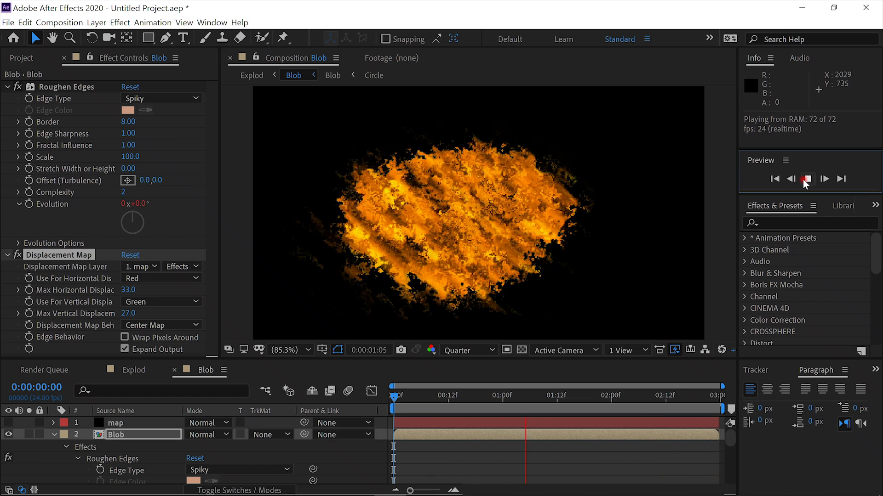
pyautogui.click(804, 183)
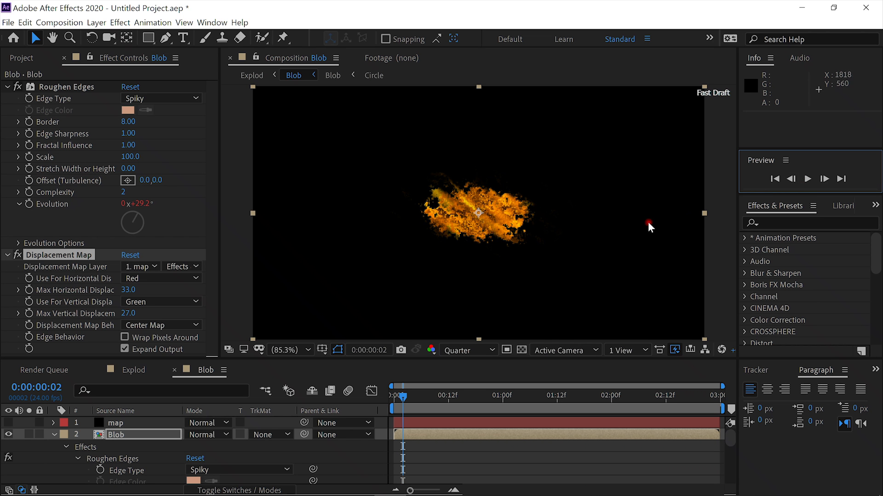
# - Create a new three-second HDTV 1080 24 composition and place the Explod composition in it
pyautogui.click(60, 23)
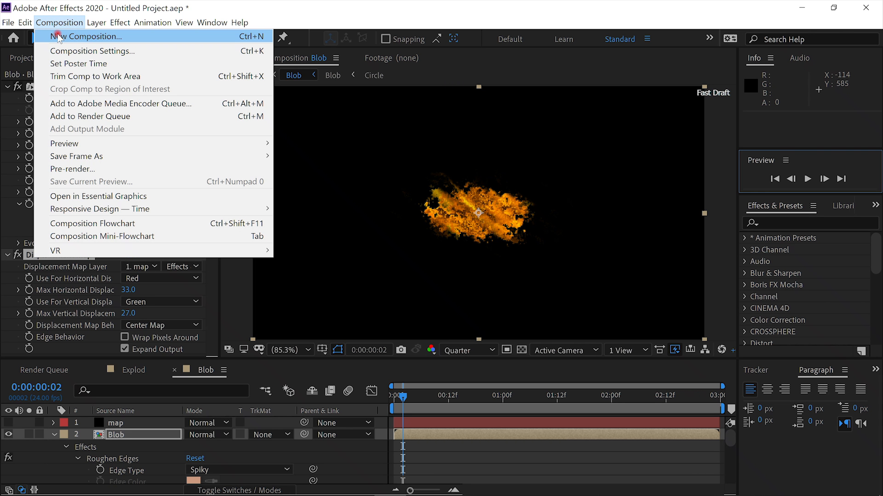
pyautogui.click(57, 37)
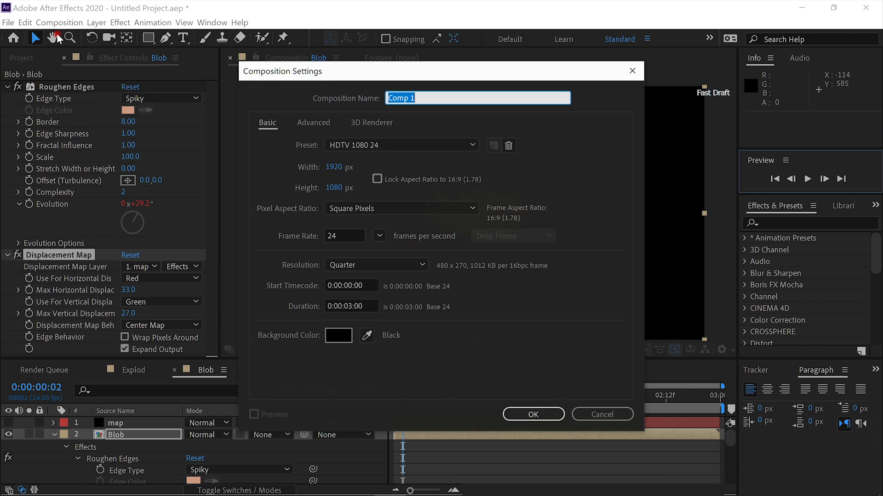
pyautogui.click(542, 418)
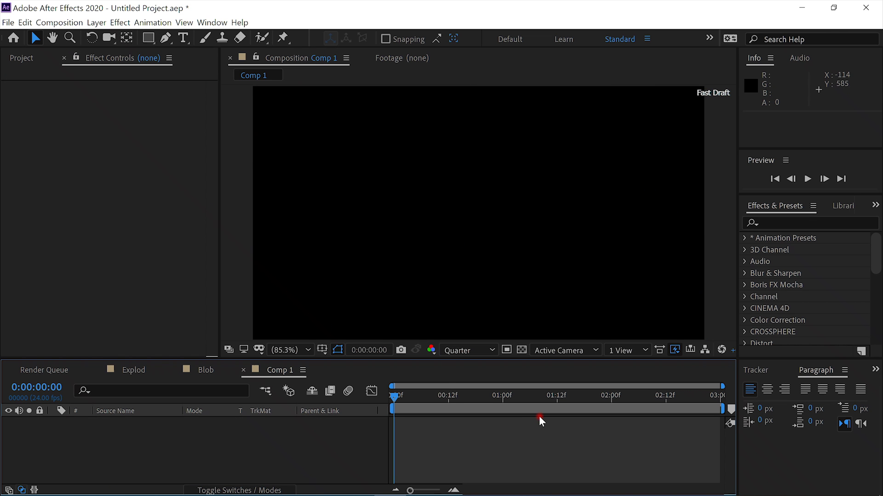
pyautogui.click(25, 58)
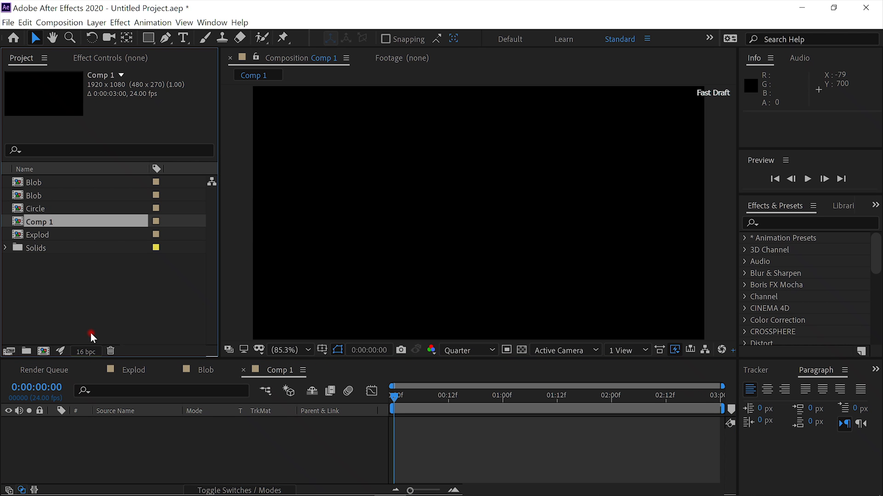
pyautogui.click(59, 234)
pyautogui.moveTo(59, 235); pyautogui.dragTo(90, 427)
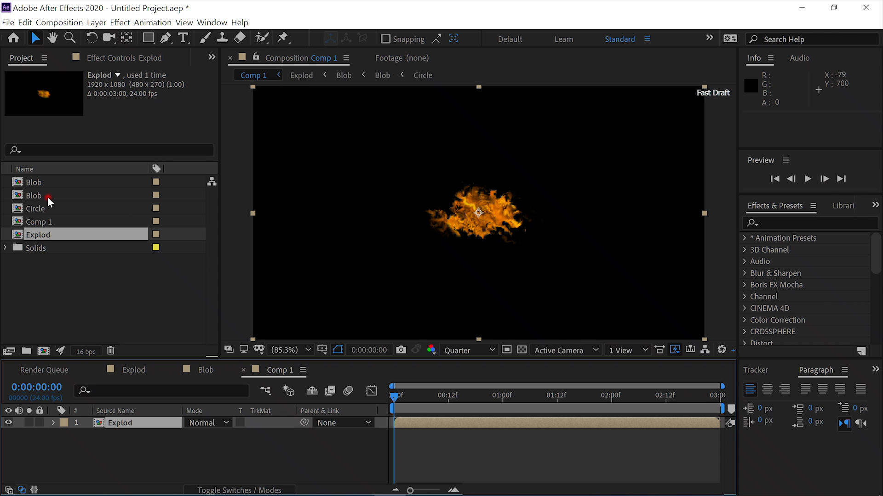
# - Try the Blob composition without roughened edges as a layer below Explod, preview the result and remove that layer
pyautogui.moveTo(44, 196); pyautogui.dragTo(80, 443)
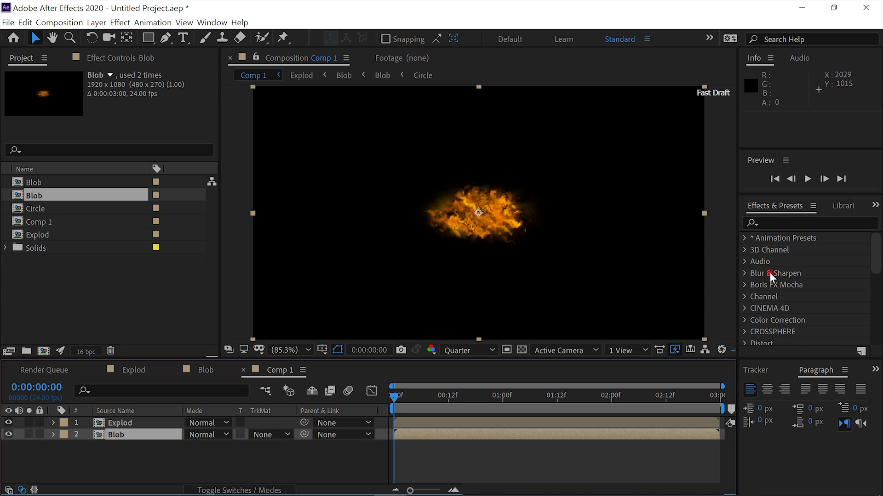
pyautogui.click(807, 179)
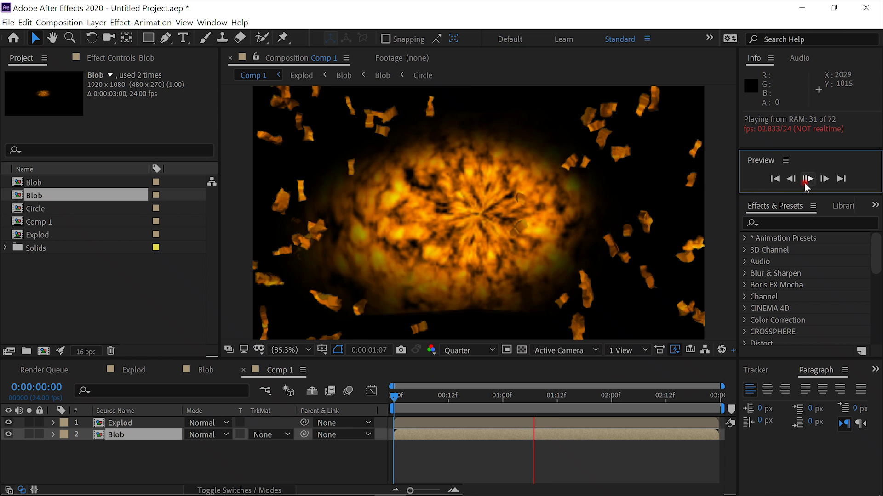
pyautogui.click(808, 181)
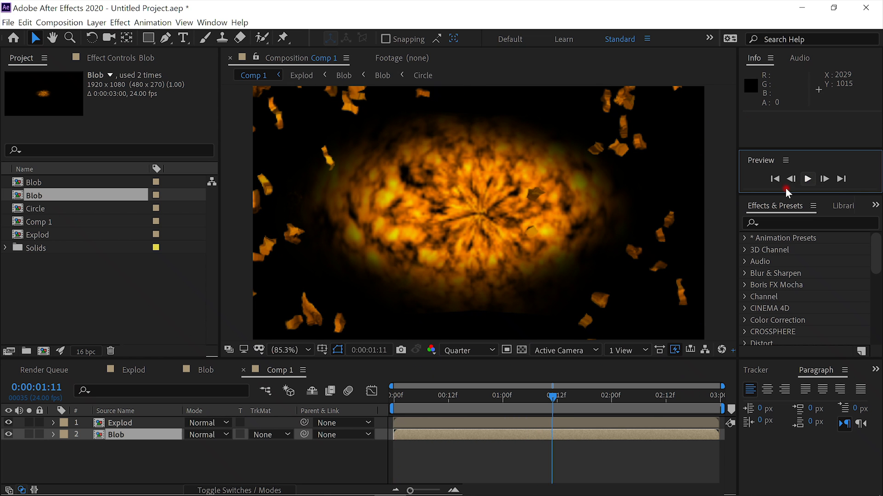
pyautogui.click(141, 434)
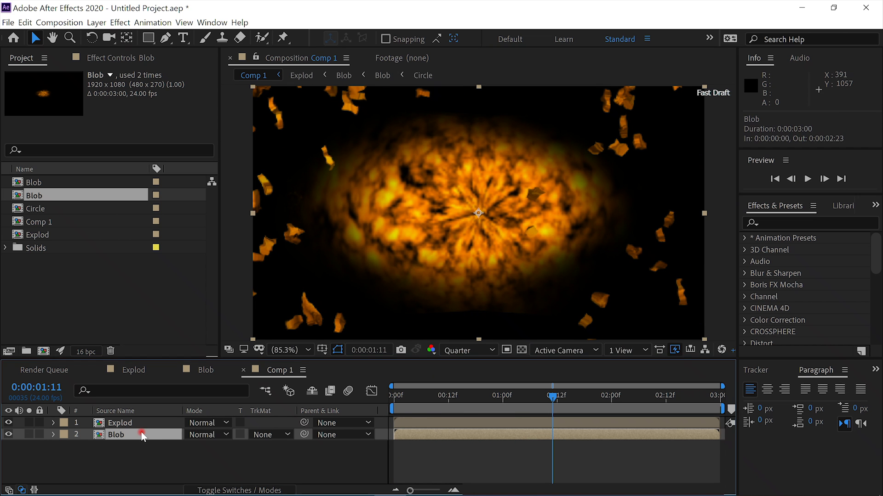
pyautogui.press('Delete')
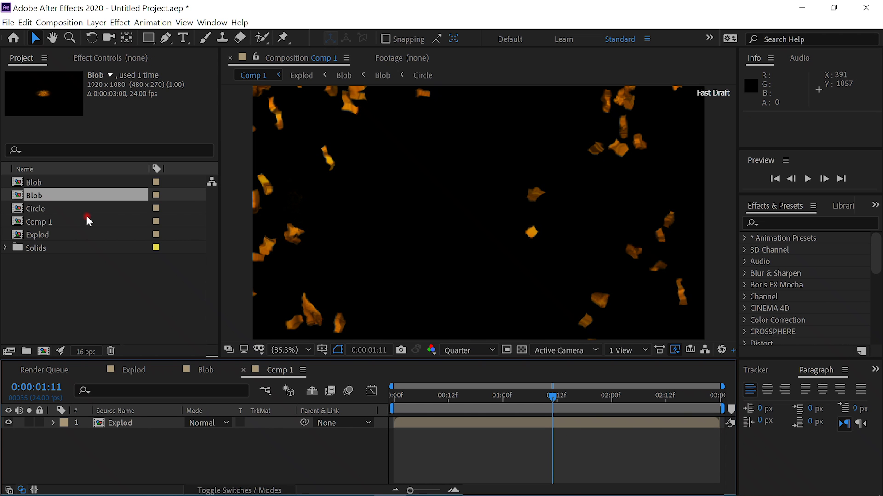
# - Place the roughened, displaced Blob composition below Explod and return the playhead to the start
pyautogui.moveTo(62, 180); pyautogui.dragTo(79, 448)
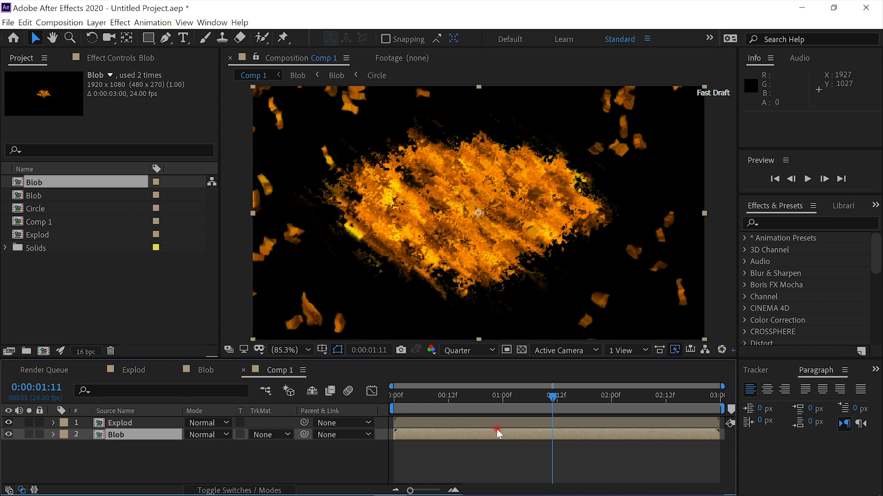
pyautogui.moveTo(483, 398); pyautogui.dragTo(337, 395)
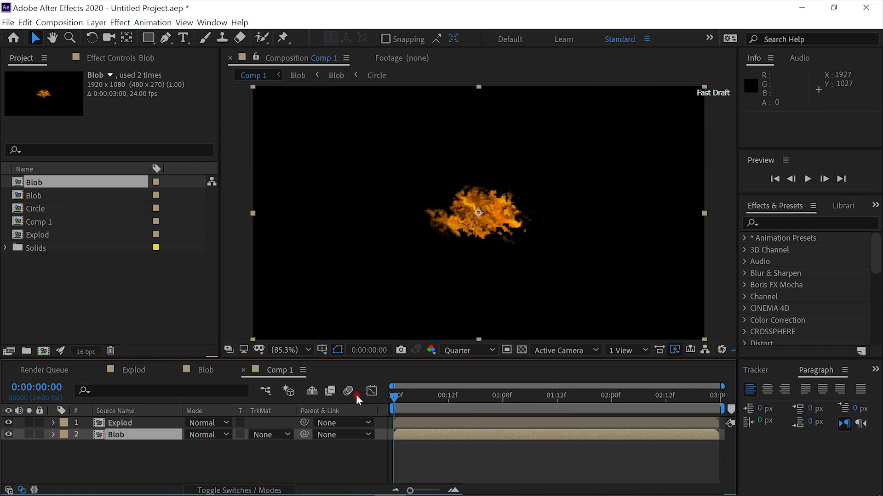
pyautogui.moveTo(428, 392); pyautogui.dragTo(347, 433)
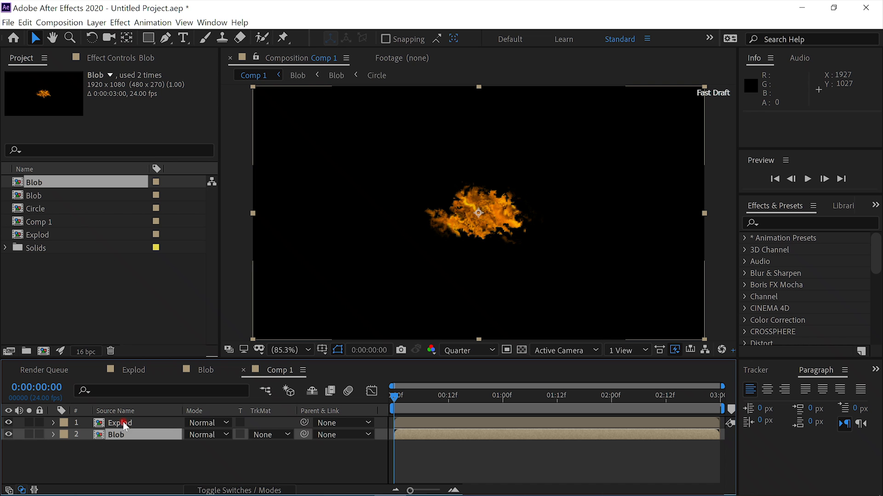
# - Apply the Curves effect to the Blob layer below Explod
pyautogui.click(123, 434)
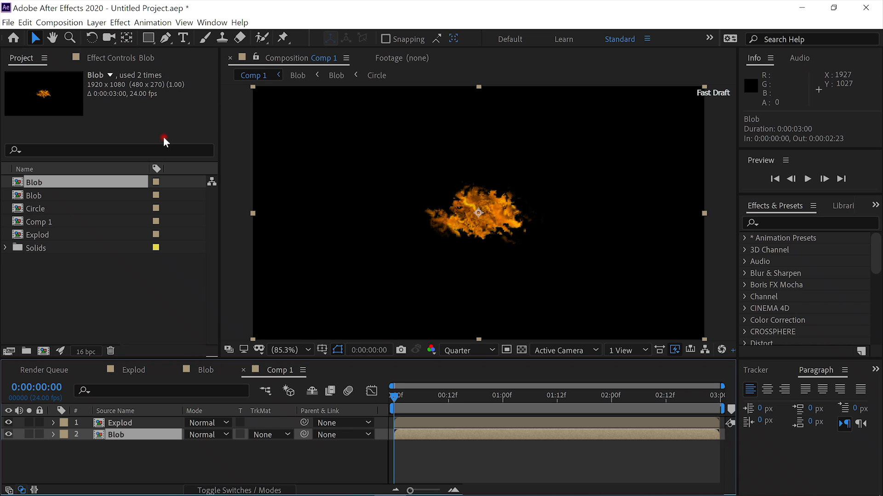
pyautogui.hotkey('ctrl', 'space')
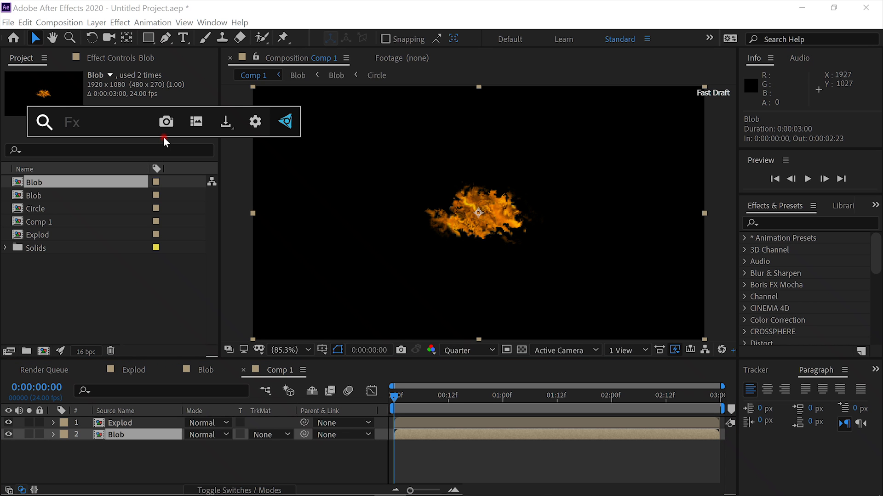
pyautogui.write('cr')
pyautogui.press('BackSpace')
pyautogui.write('ur')
pyautogui.press('Return')
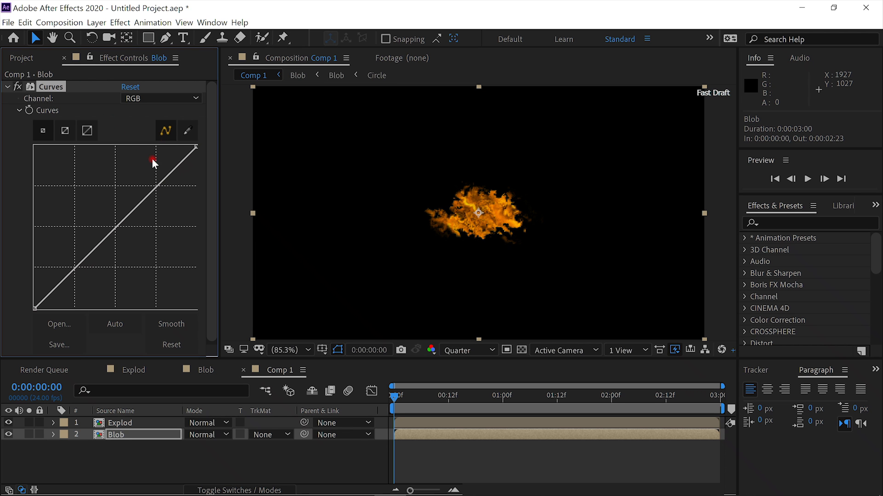
# - Solo the Blob layer and darken it by bending the middle of its RGB curve moderately below the diagonal
pyautogui.click(194, 98)
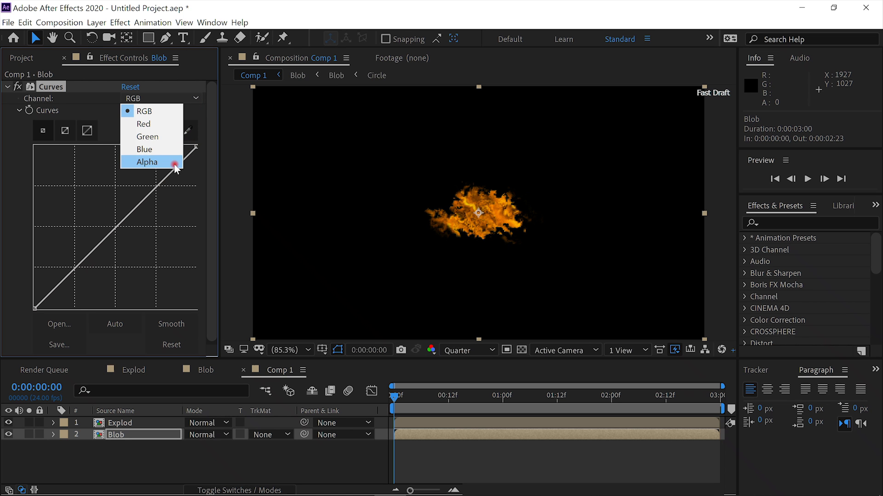
pyautogui.click(7, 161)
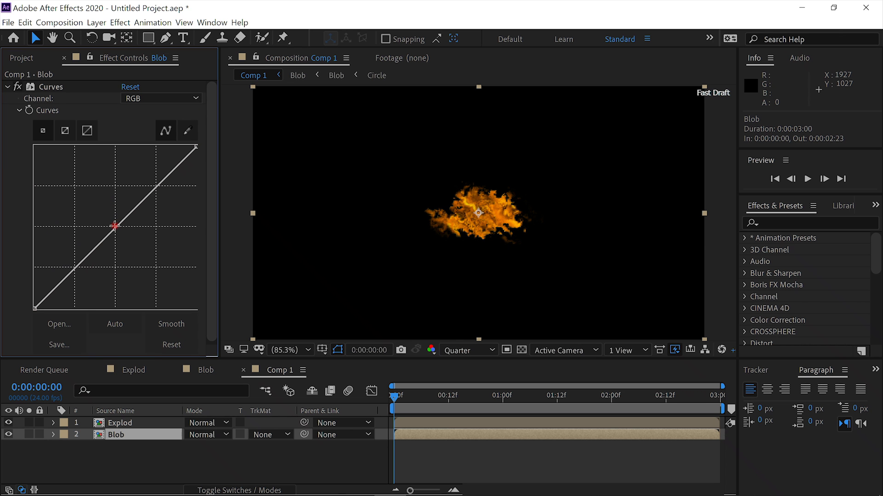
pyautogui.moveTo(115, 226); pyautogui.dragTo(154, 226)
pyautogui.click(27, 434)
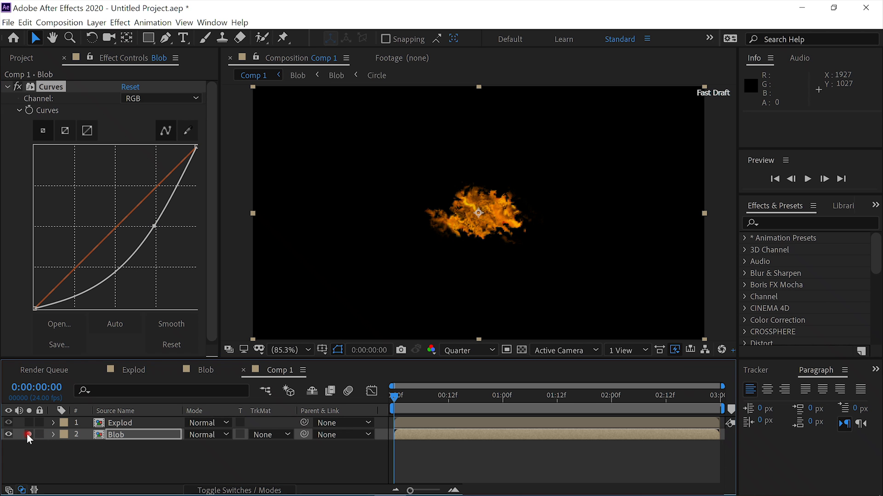
pyautogui.moveTo(151, 228); pyautogui.dragTo(132, 243)
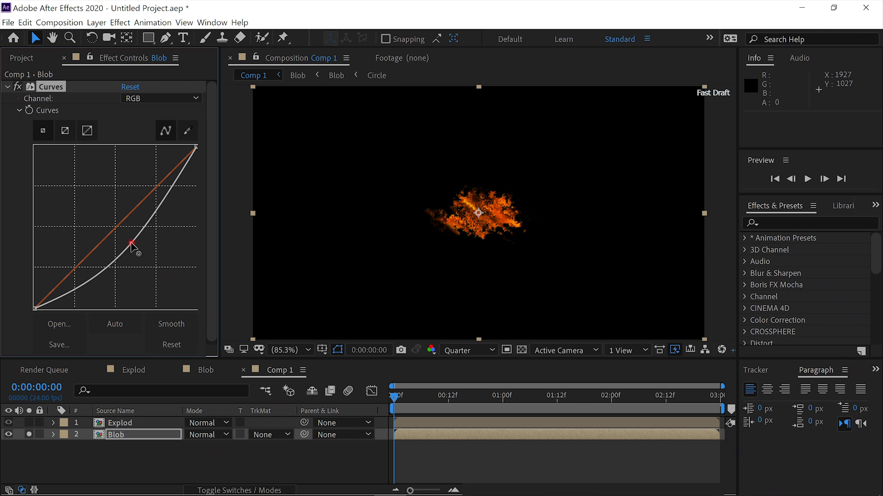
# - Turn off the Blob layer's solo, apply the Glow effect to the Explod layer and preview the combined explosion
pyautogui.click(140, 423)
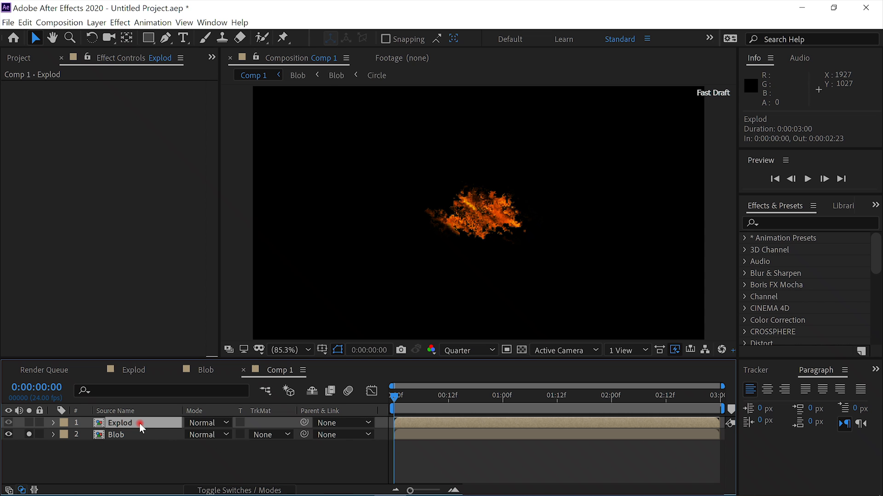
pyautogui.click(29, 435)
pyautogui.click(29, 434)
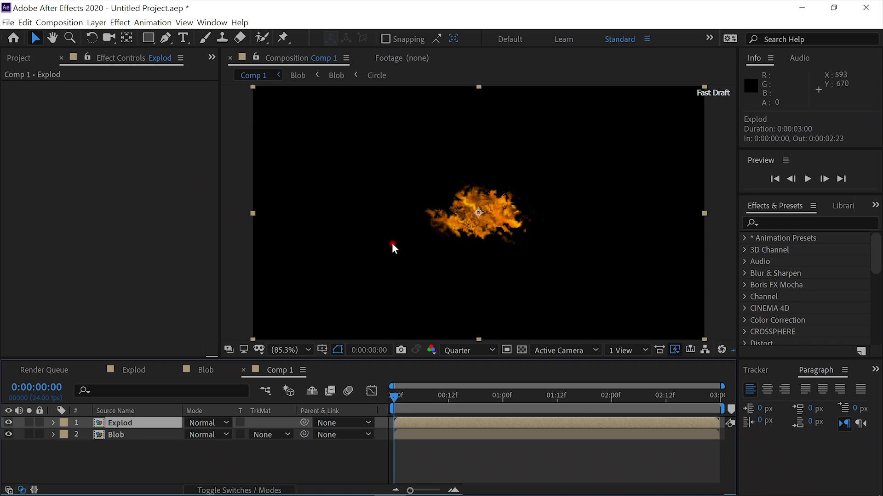
pyautogui.click(392, 244)
pyautogui.hotkey('ctrl', 'space')
pyautogui.write('gow')
pyautogui.press('BackSpace')
pyautogui.press('BackSpace')
pyautogui.write('l')
pyautogui.press('Return')
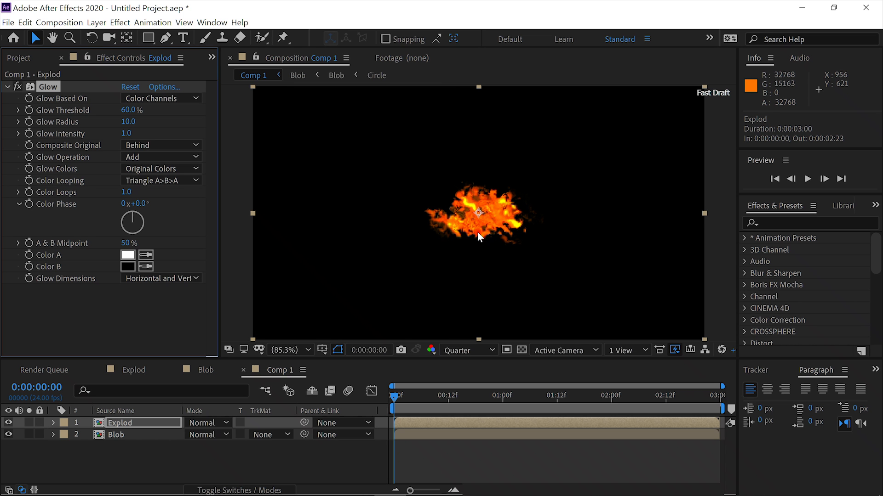
pyautogui.click(809, 180)
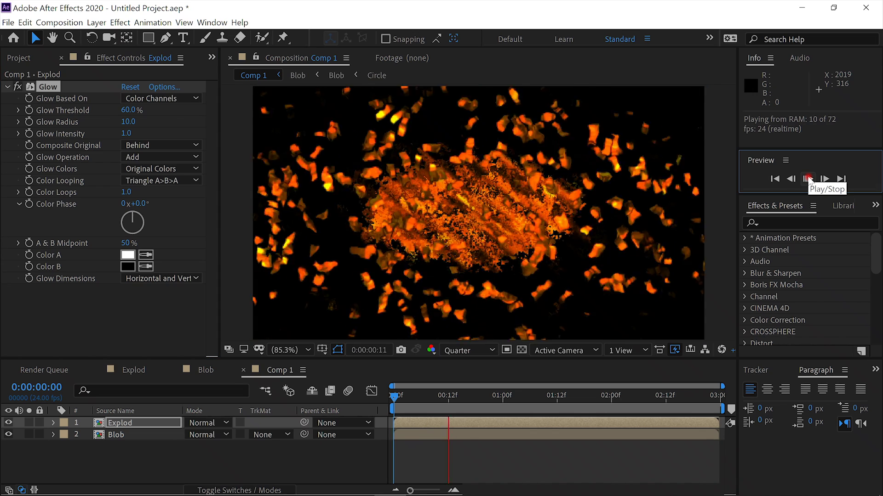